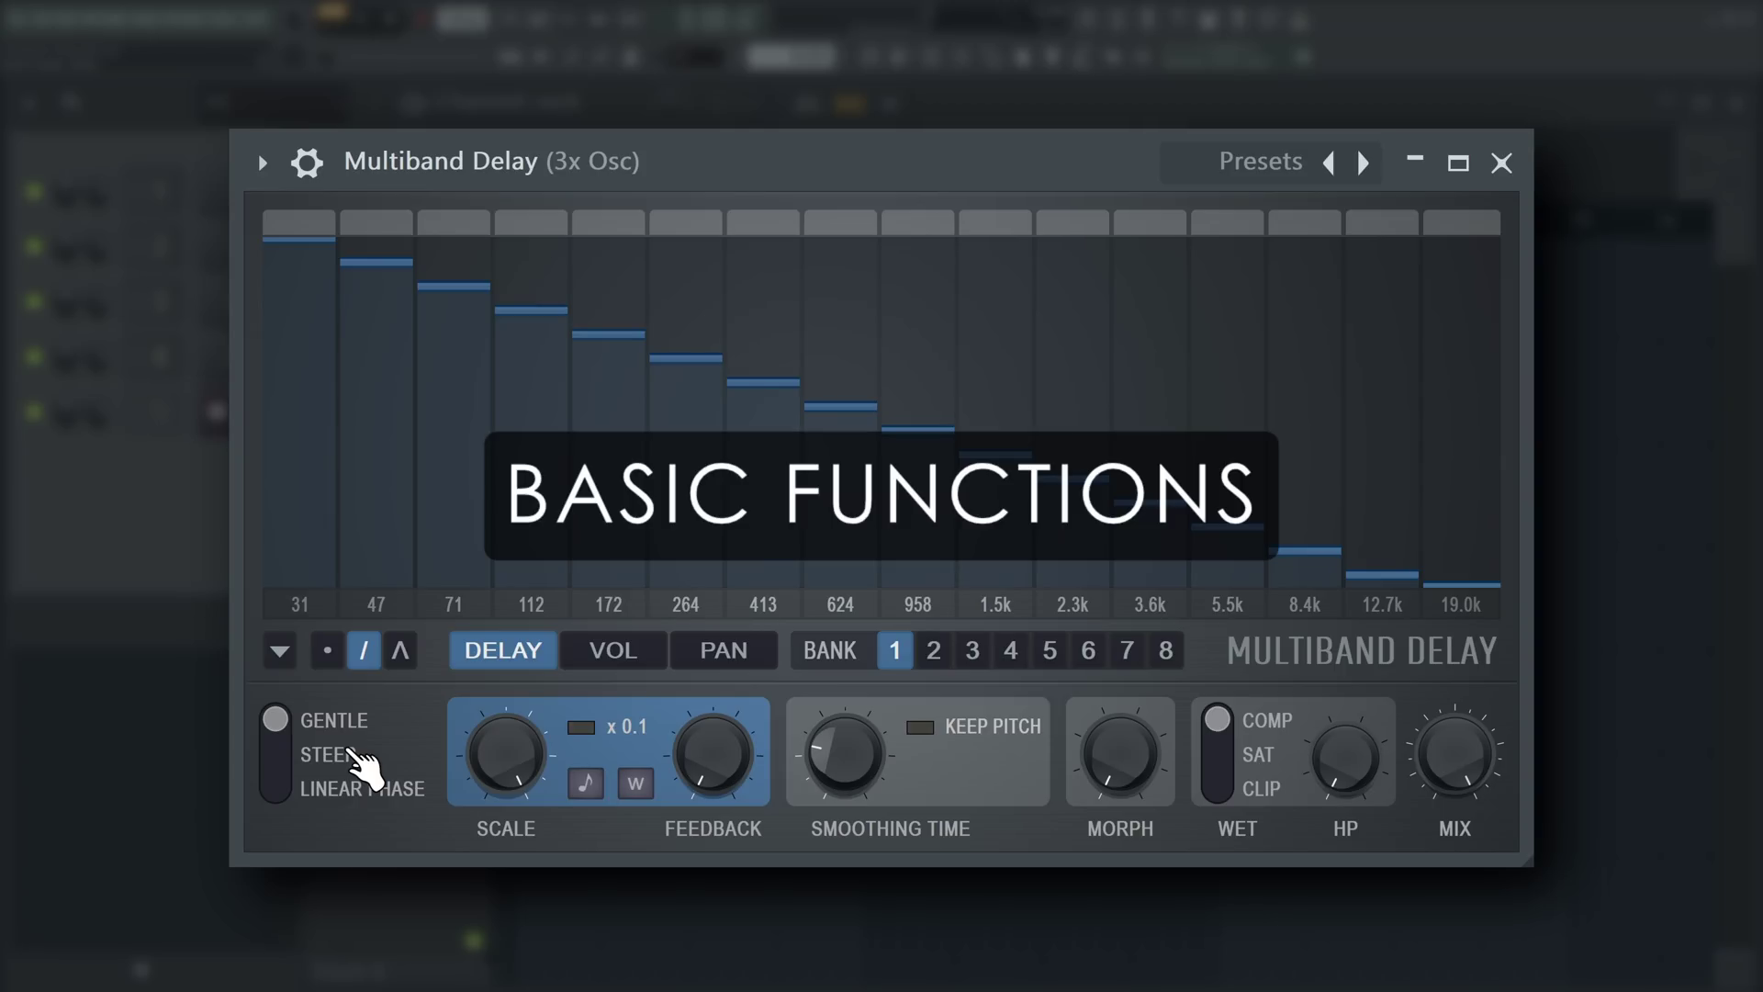
Step: Try Steep and Linear Phase filter slopes while viewing the Volume and Pan band graphs, then return to Delay
click(358, 757)
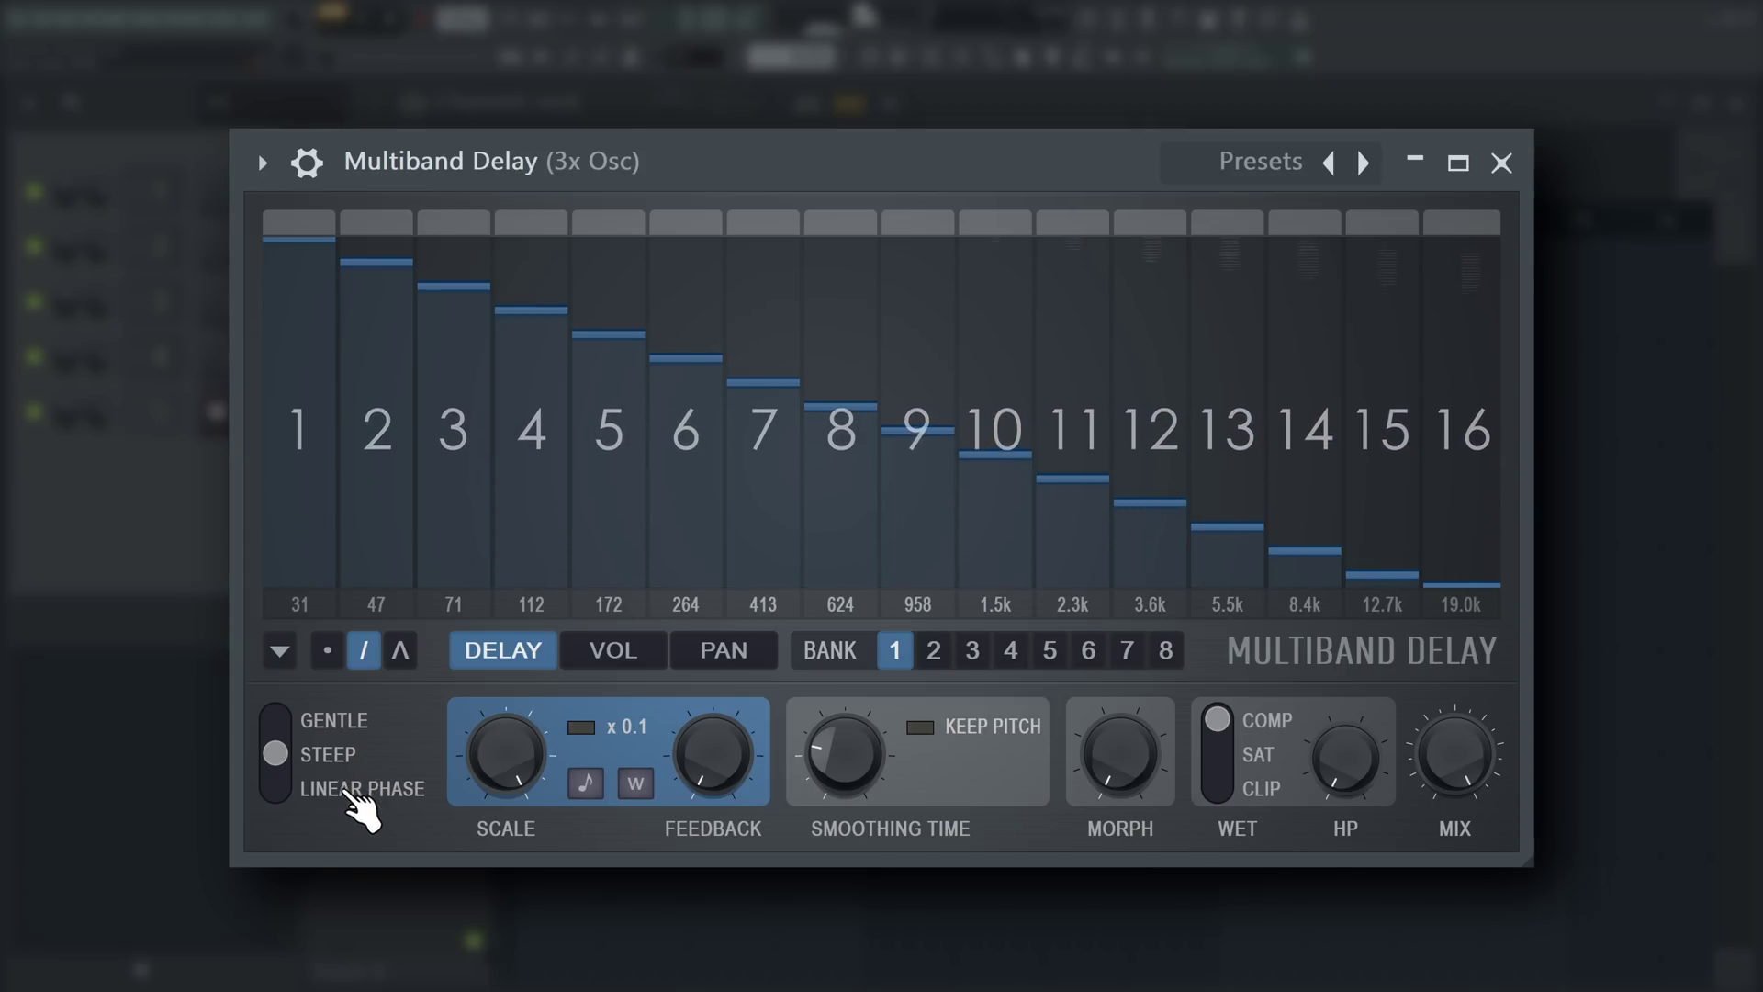
click(613, 652)
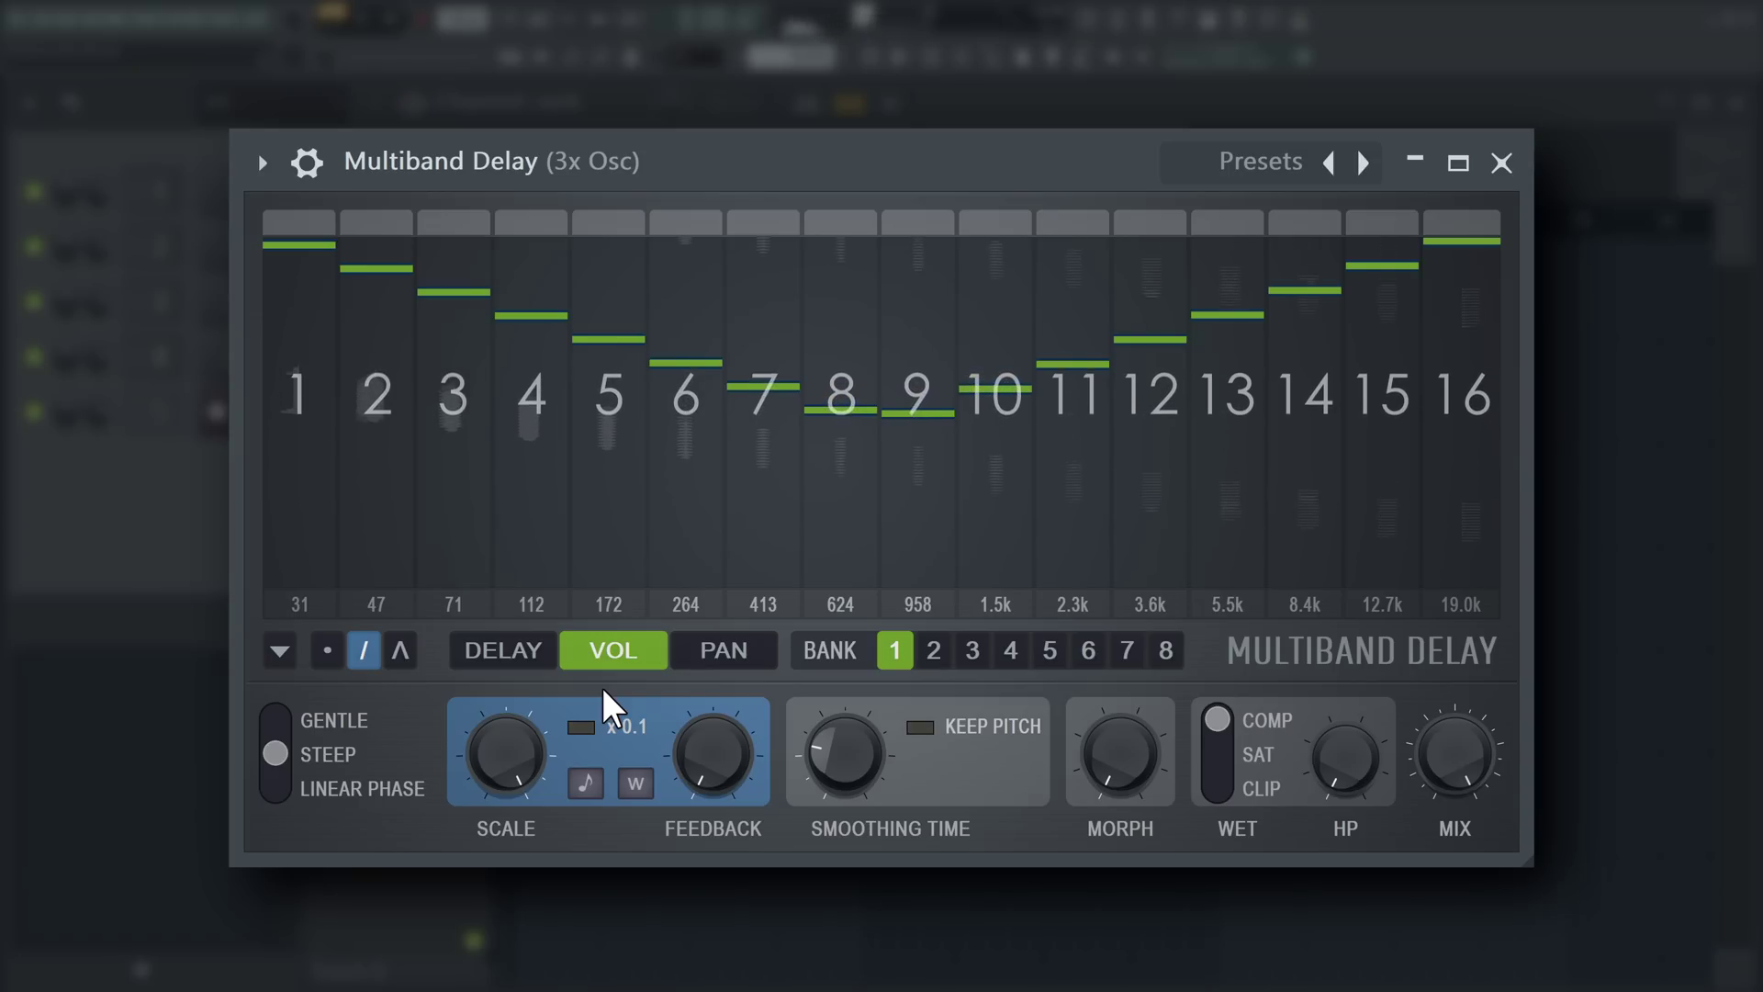
click(718, 661)
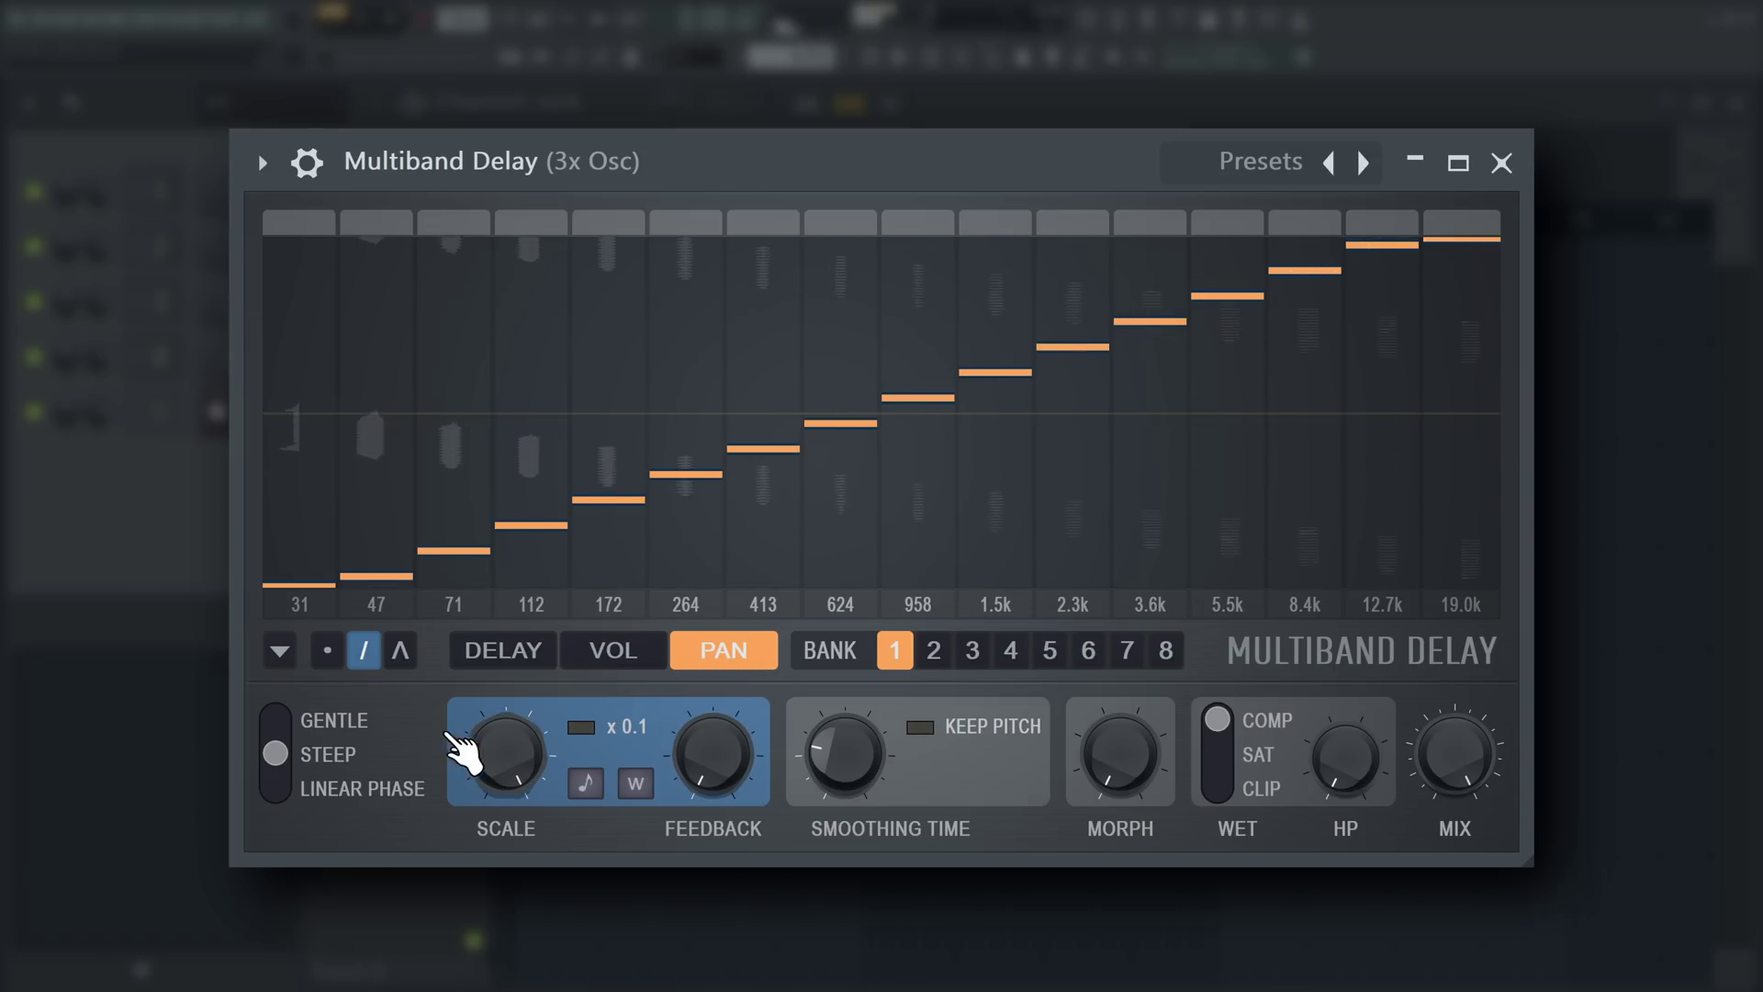
click(382, 787)
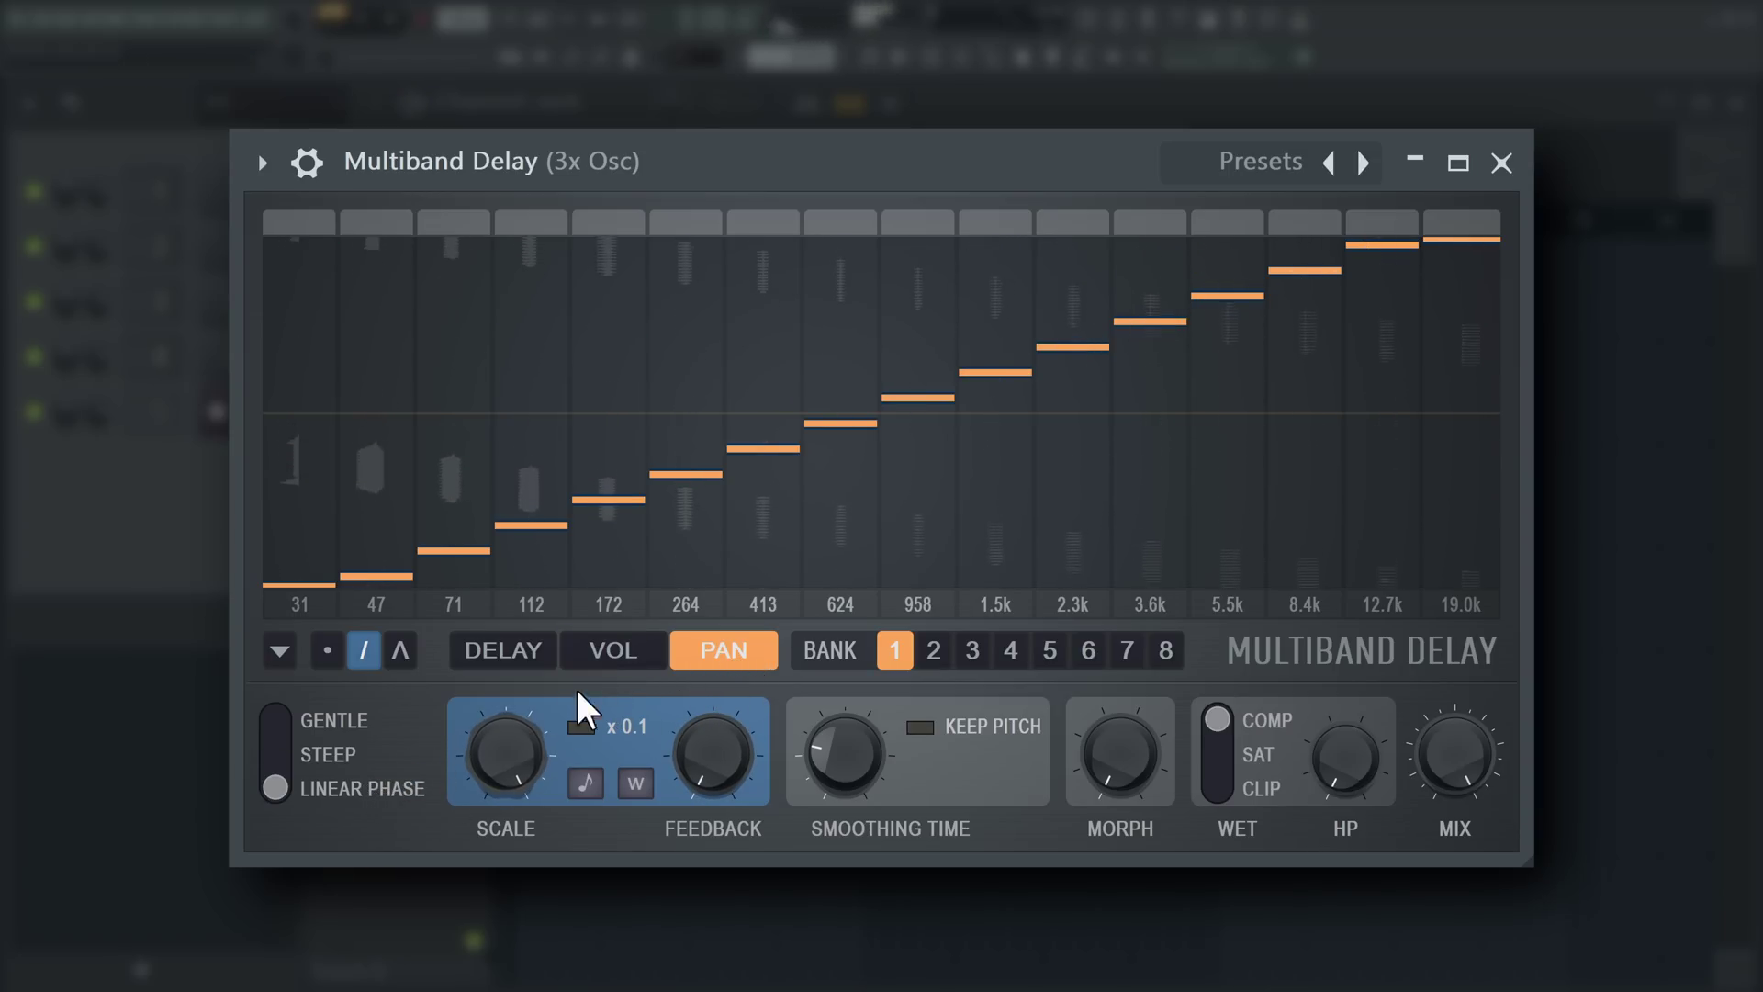
click(643, 654)
click(509, 654)
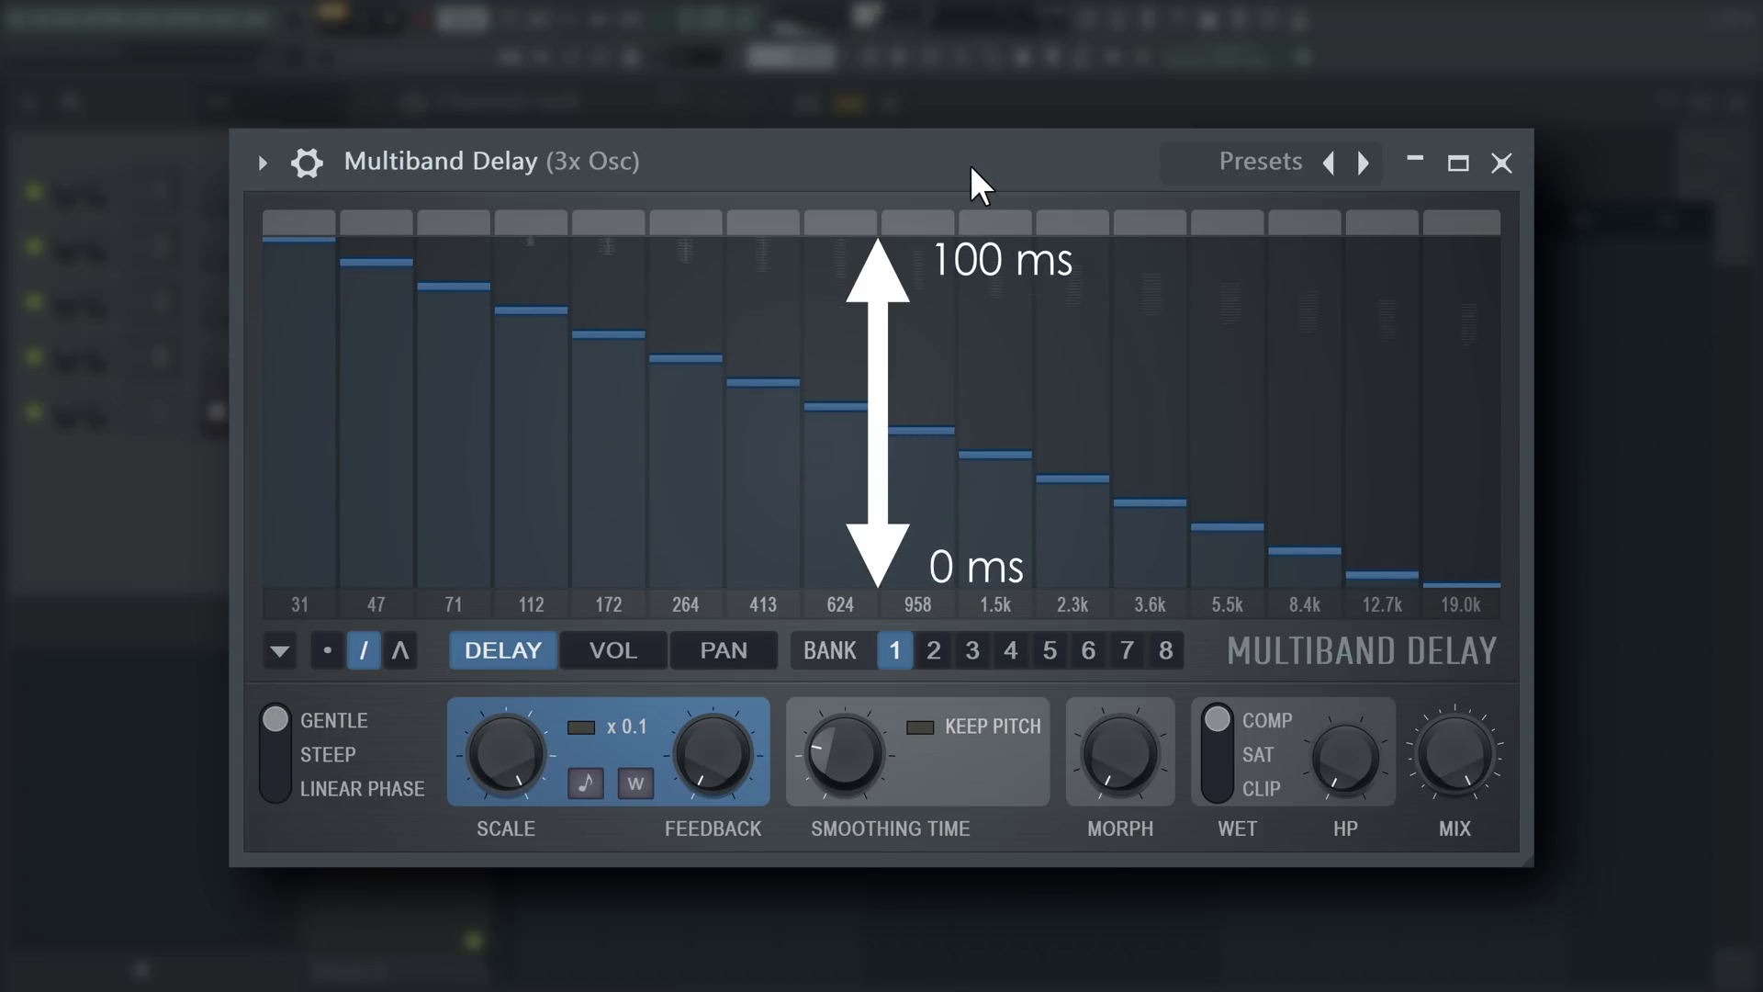
Step: Check the Volume and Pan graphs again, then set the band filter slope back to Gentle
click(631, 650)
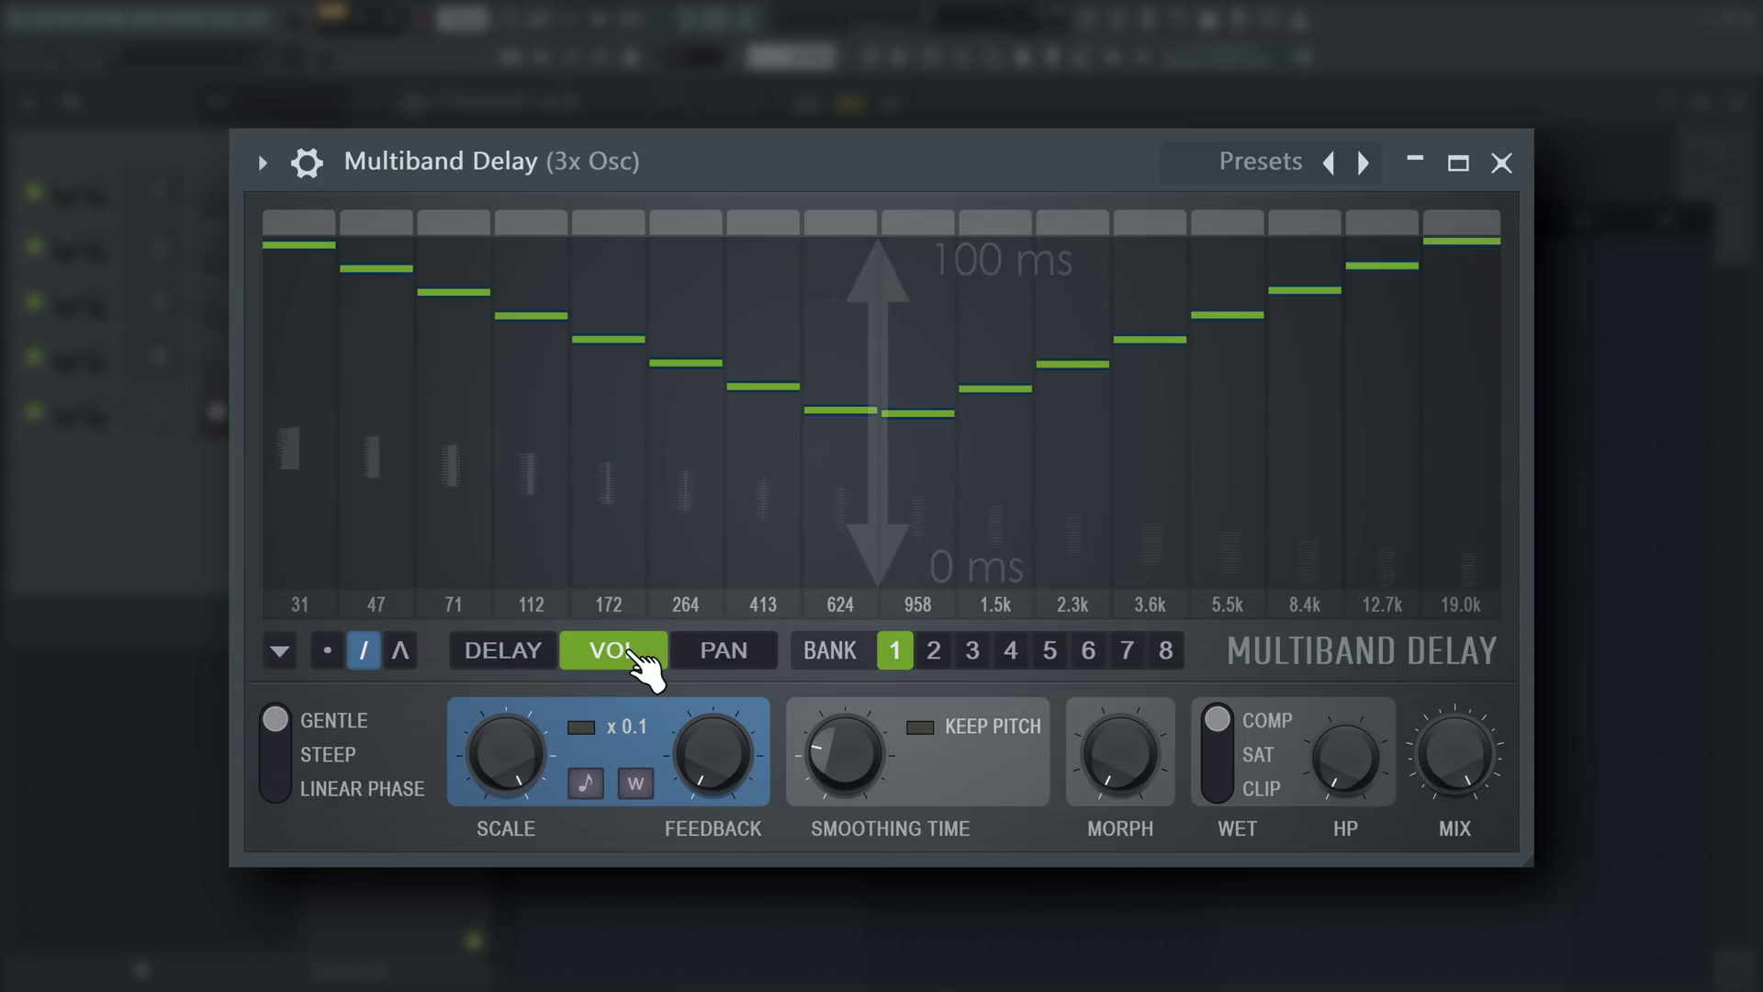
click(723, 654)
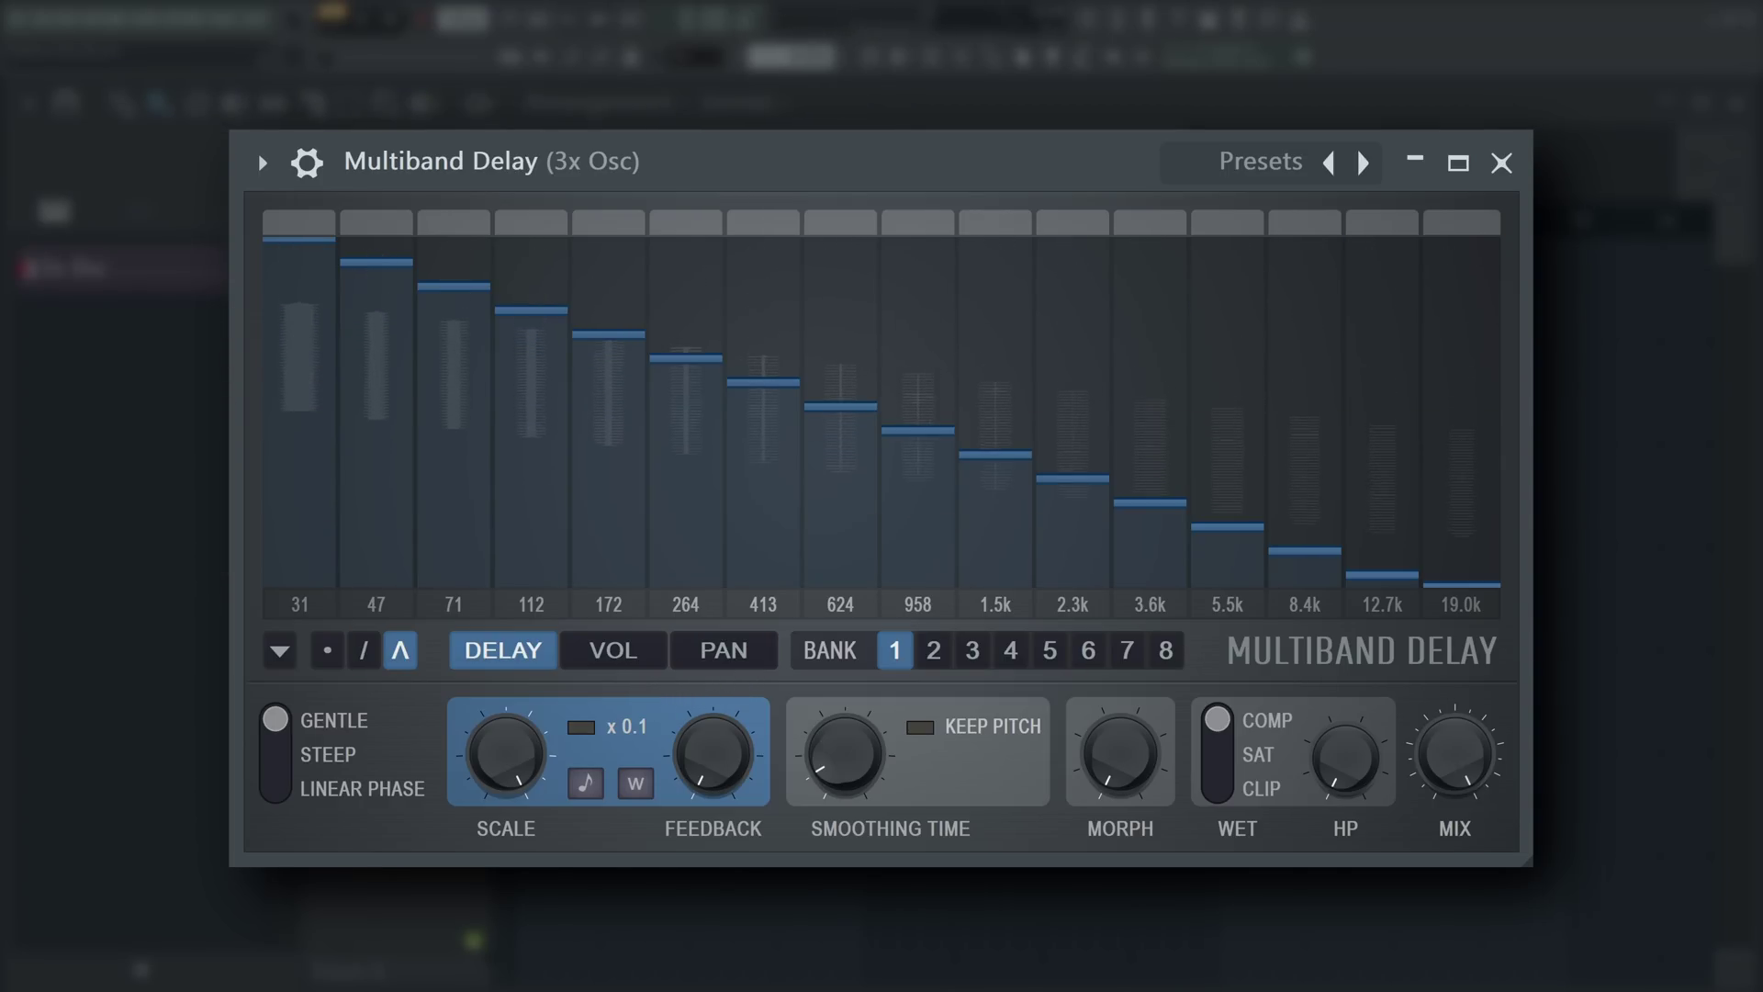
click(351, 791)
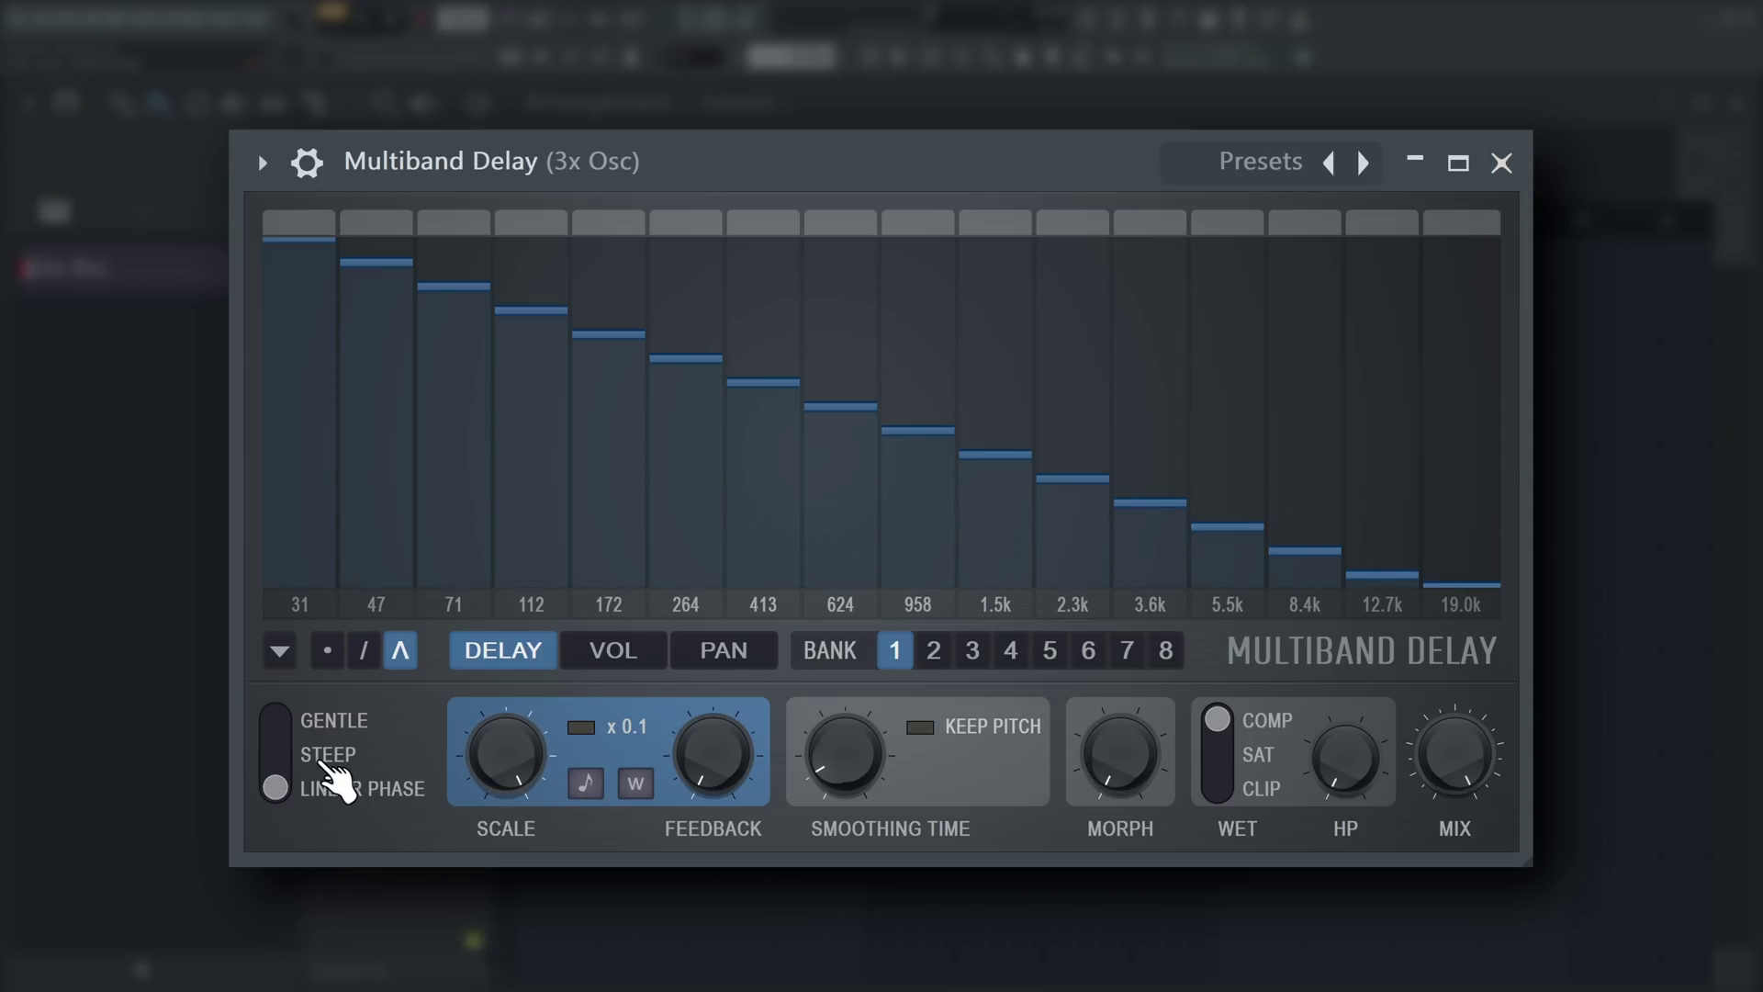
click(320, 717)
Step: In single-value mode, drop the 31 Hz delay to minimum and lower the 71 Hz and 172 Hz bands
click(328, 652)
drag(336, 515, 299, 614)
click(454, 538)
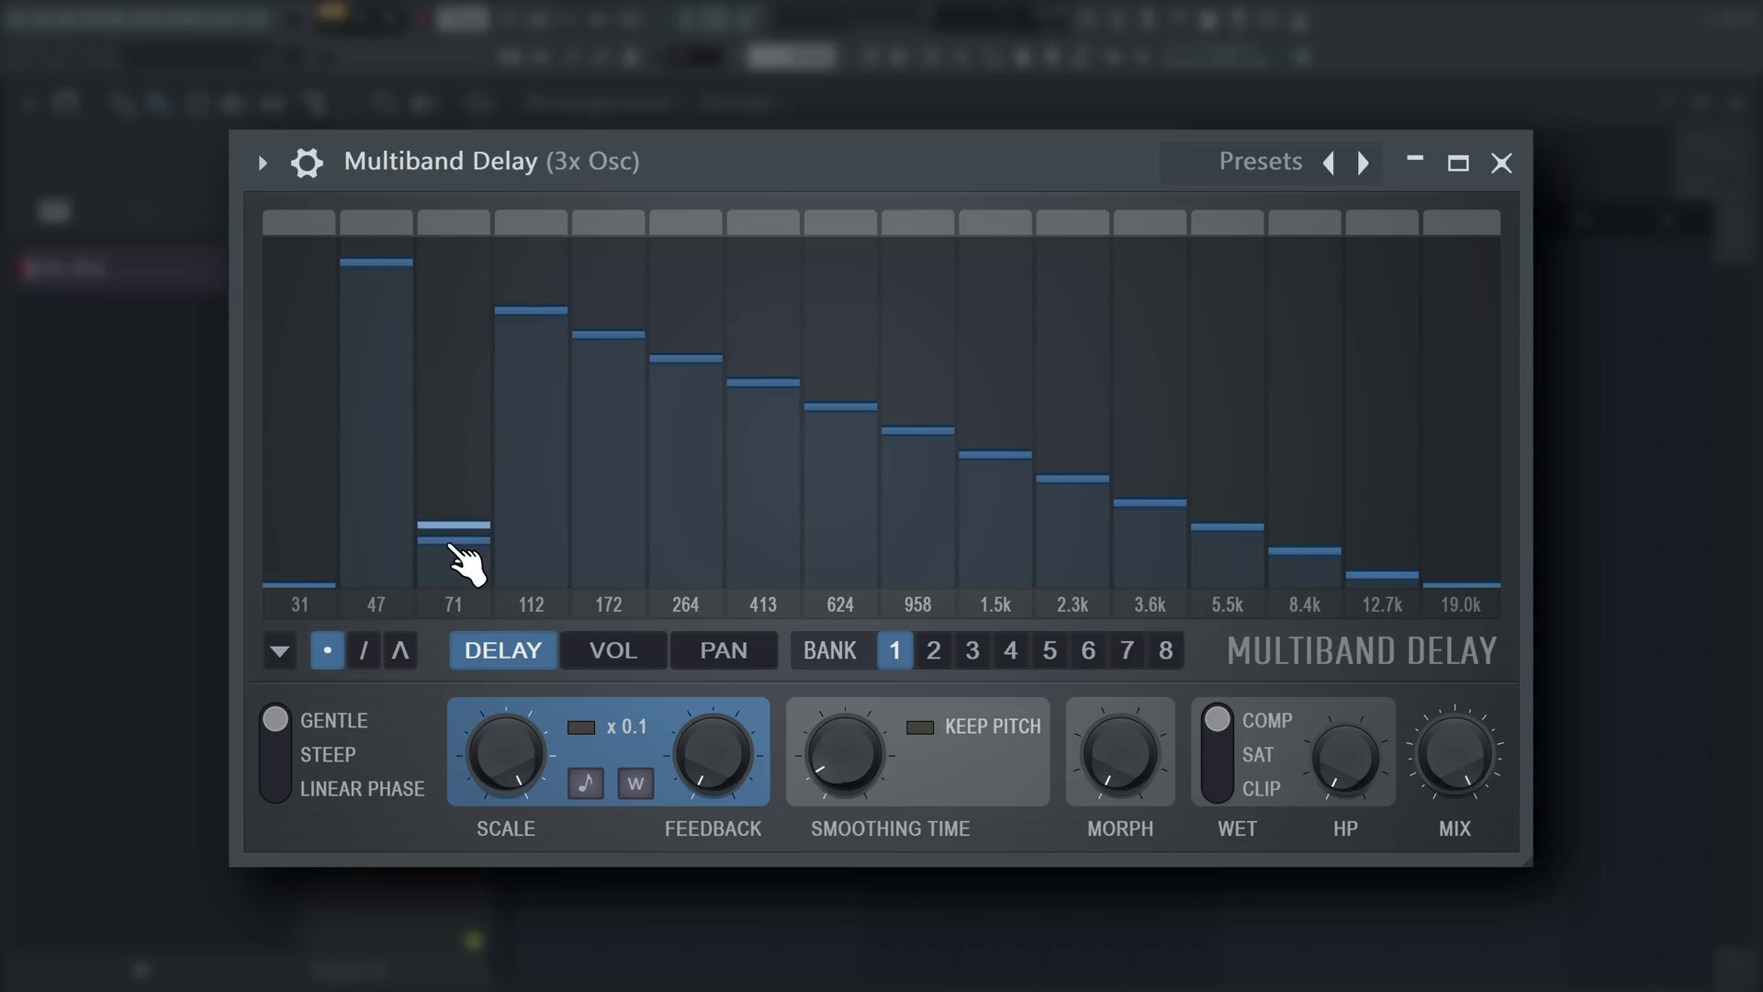
click(608, 514)
Step: Draw a rising line across the upper bands, bend the delays into a U-curve, and set filters to Steep
click(364, 650)
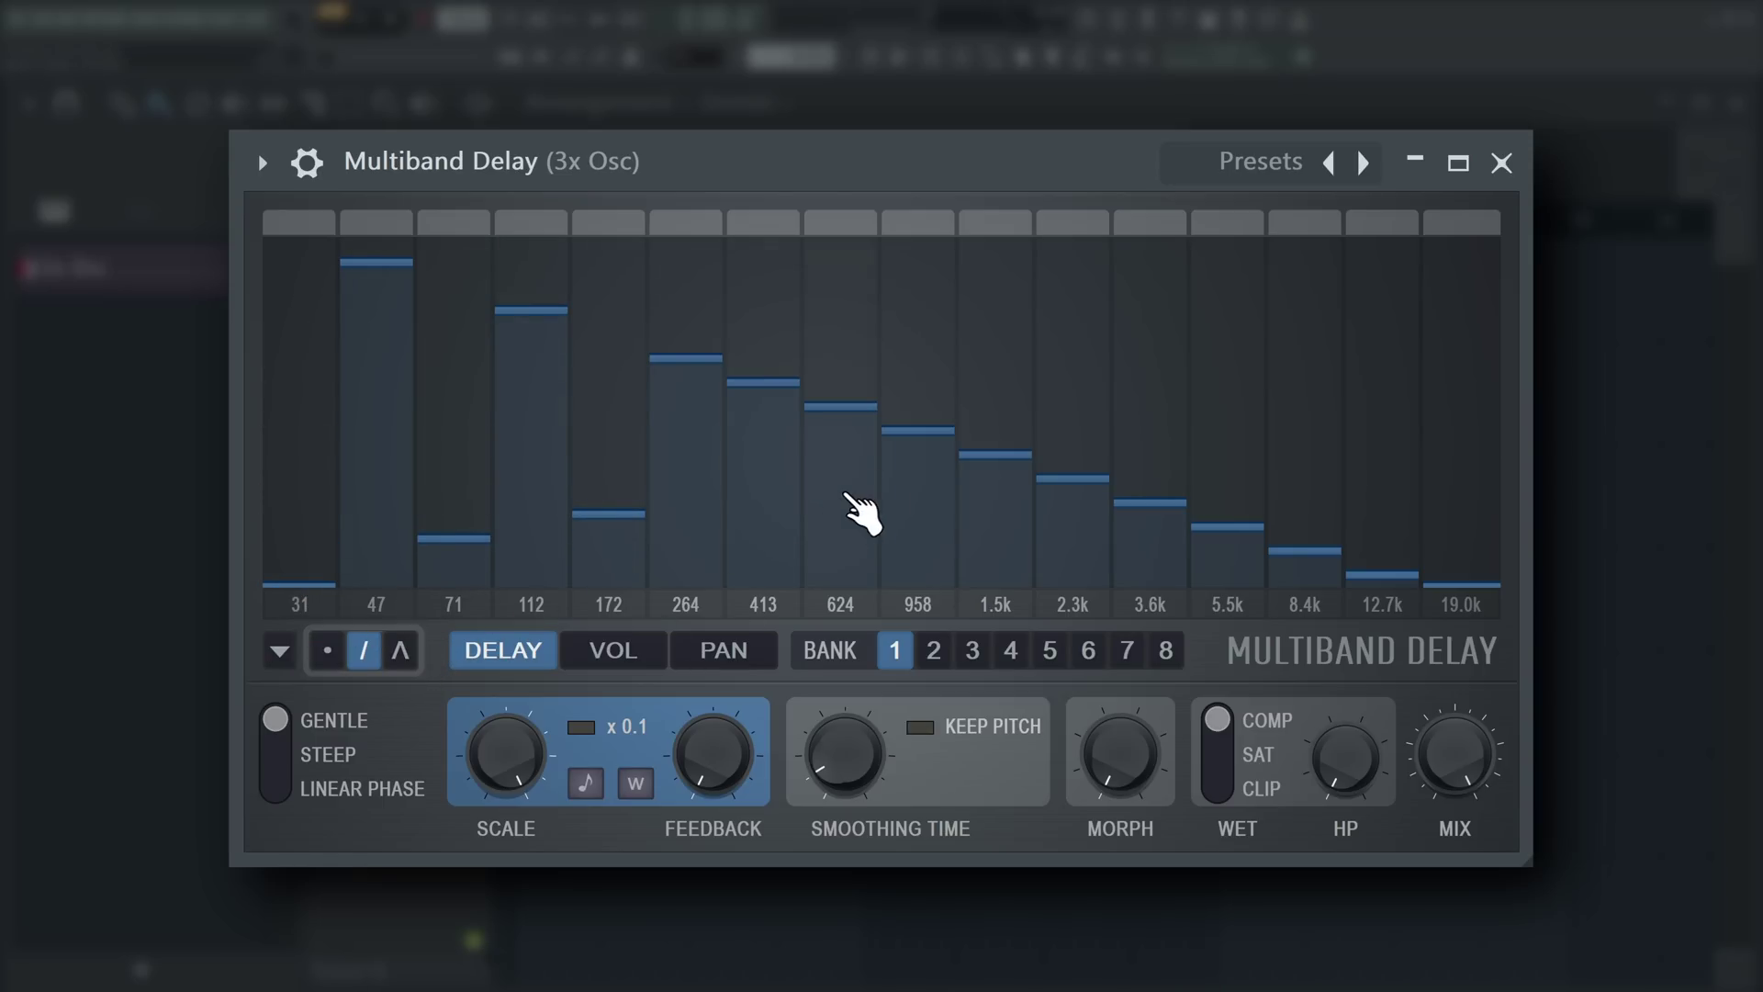
drag(919, 432, 1397, 274)
click(401, 650)
mouse_move(907, 471)
mouse_down()
mouse_move(945, 422)
mouse_move(914, 459)
mouse_up()
click(335, 790)
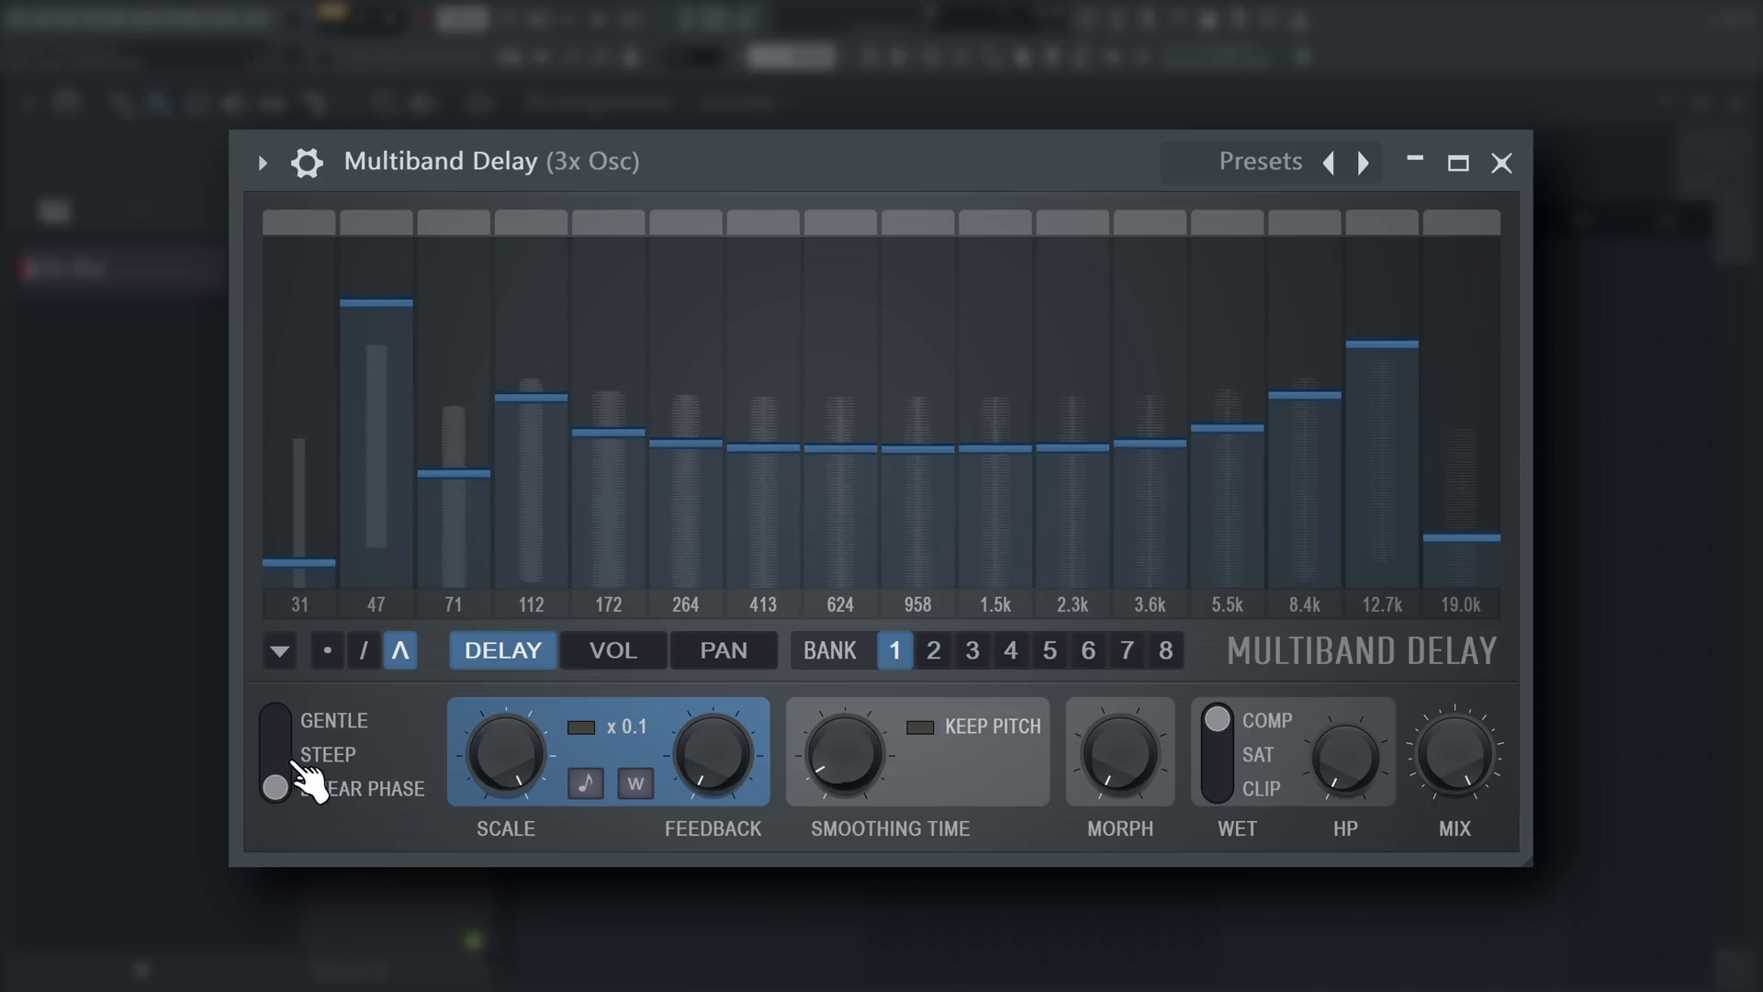
click(321, 754)
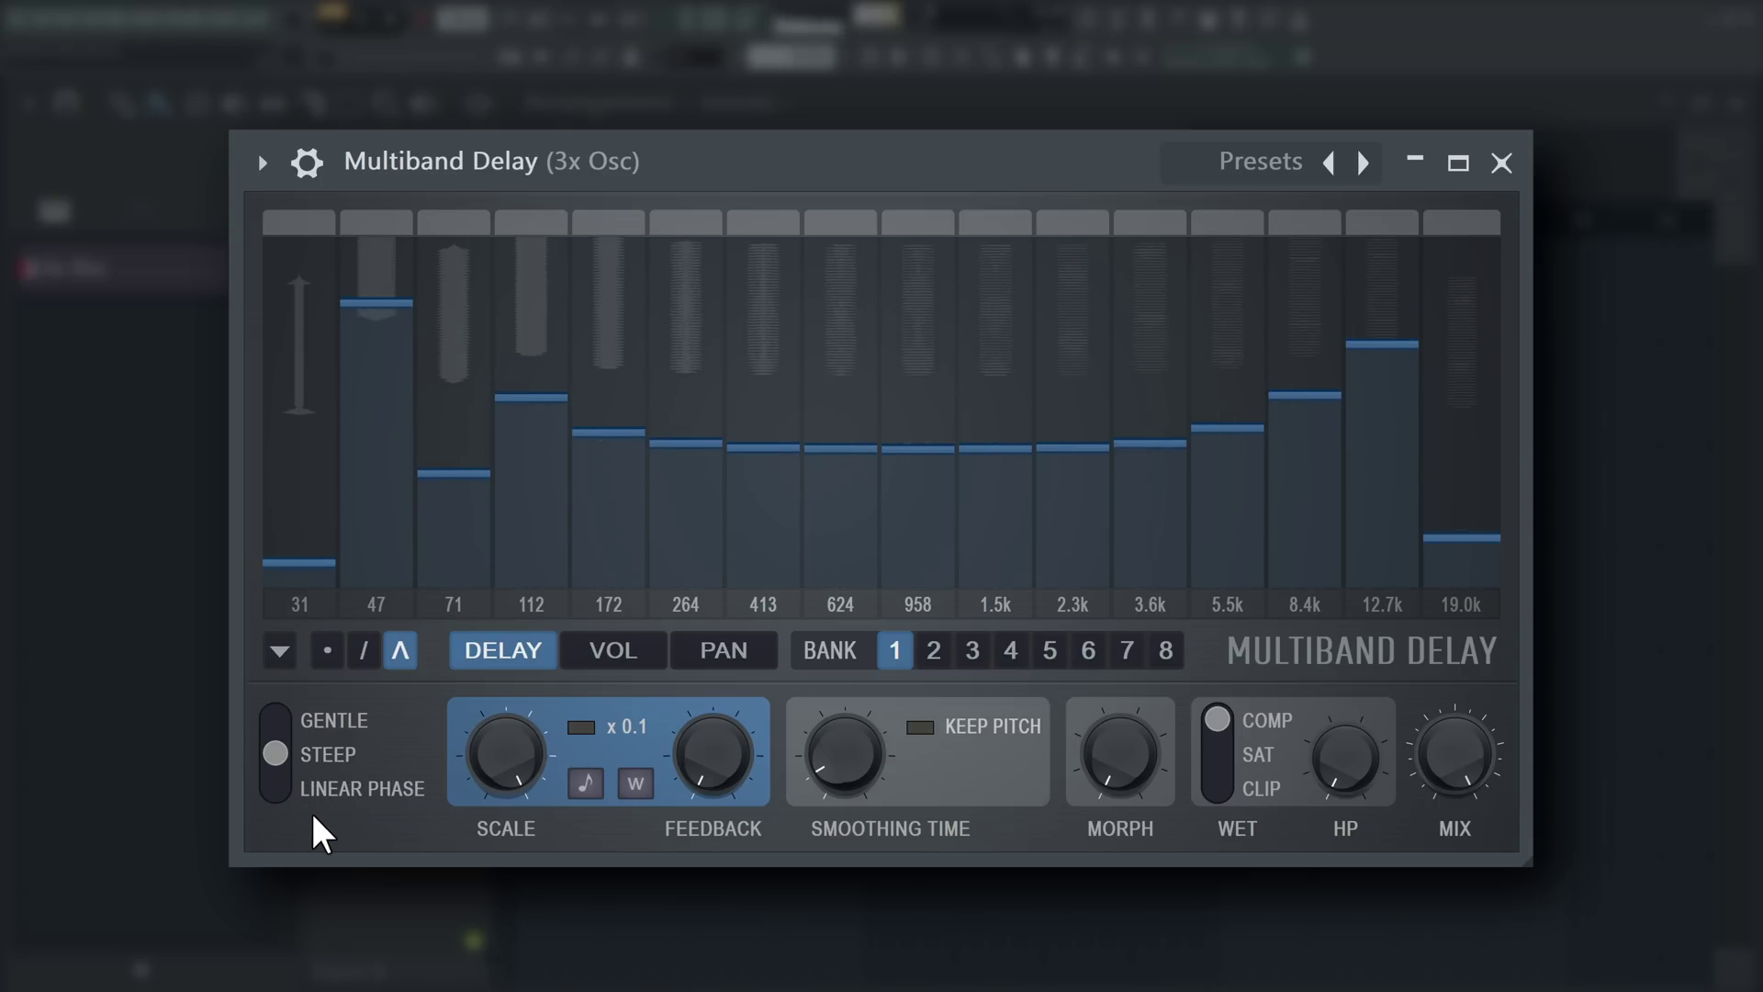
Step: Set the filter slope to Gentle, turn SCALE up to lengthen the delays, and bring MIX to halfway
click(317, 721)
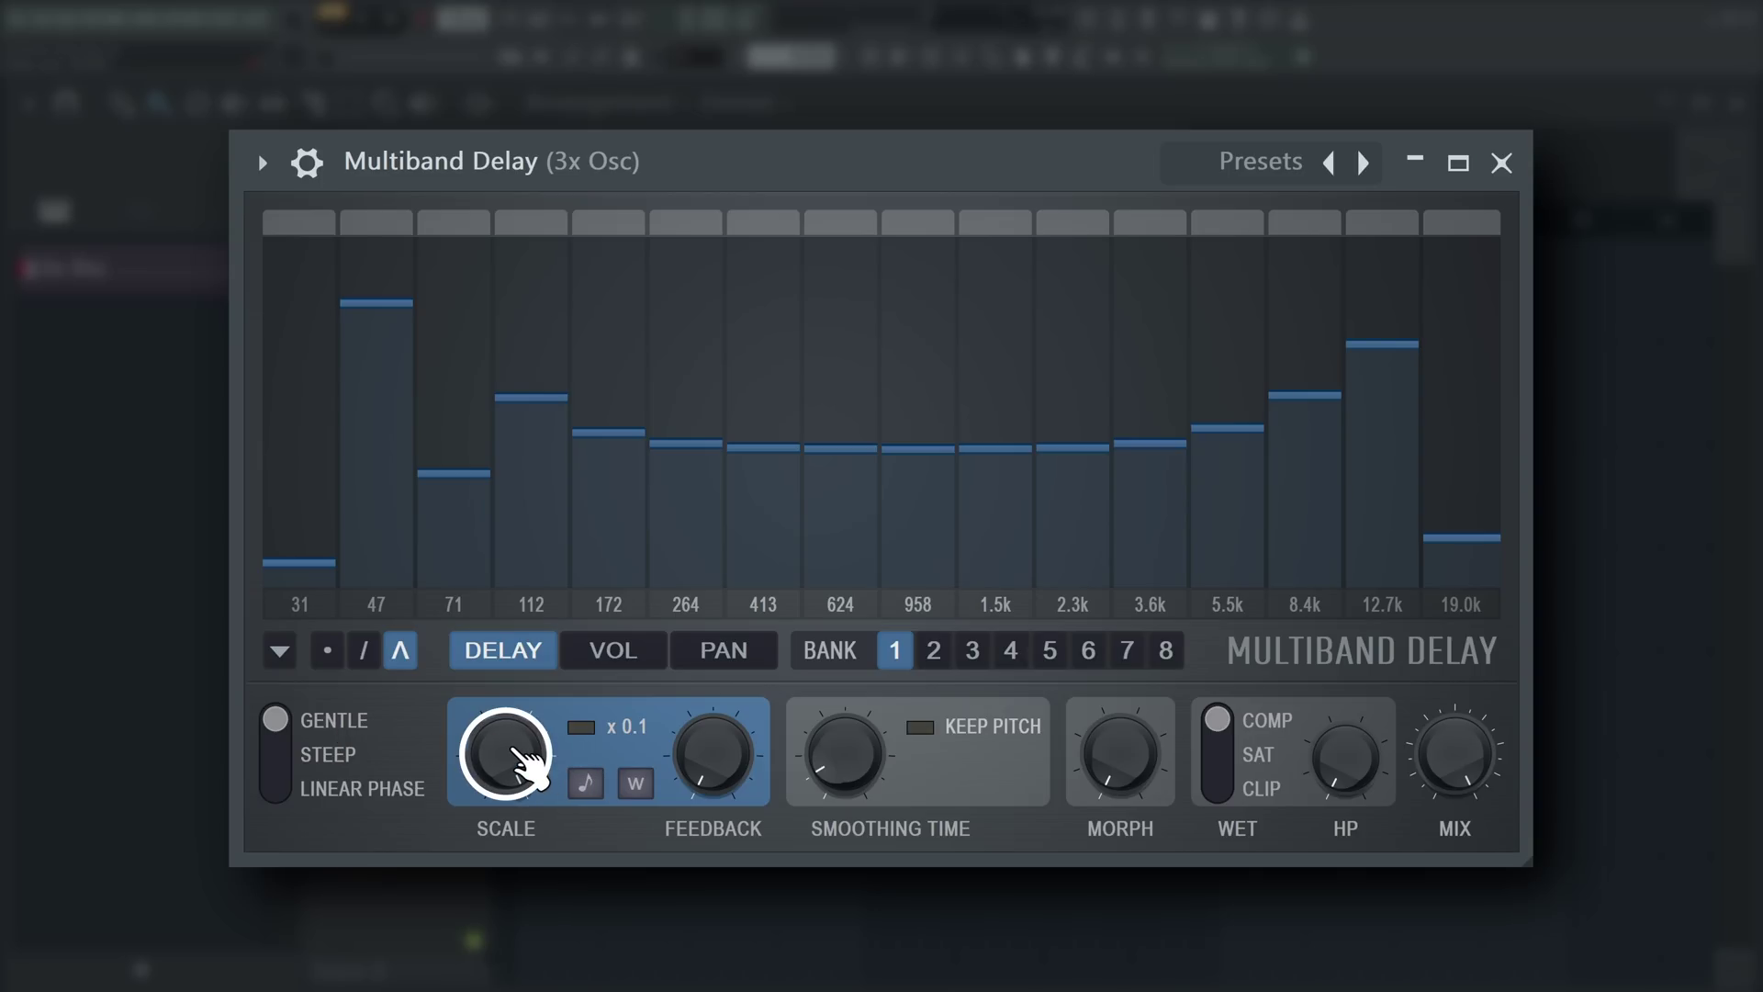
mouse_move(515, 758)
mouse_down()
mouse_move(515, 717)
mouse_move(514, 735)
mouse_up()
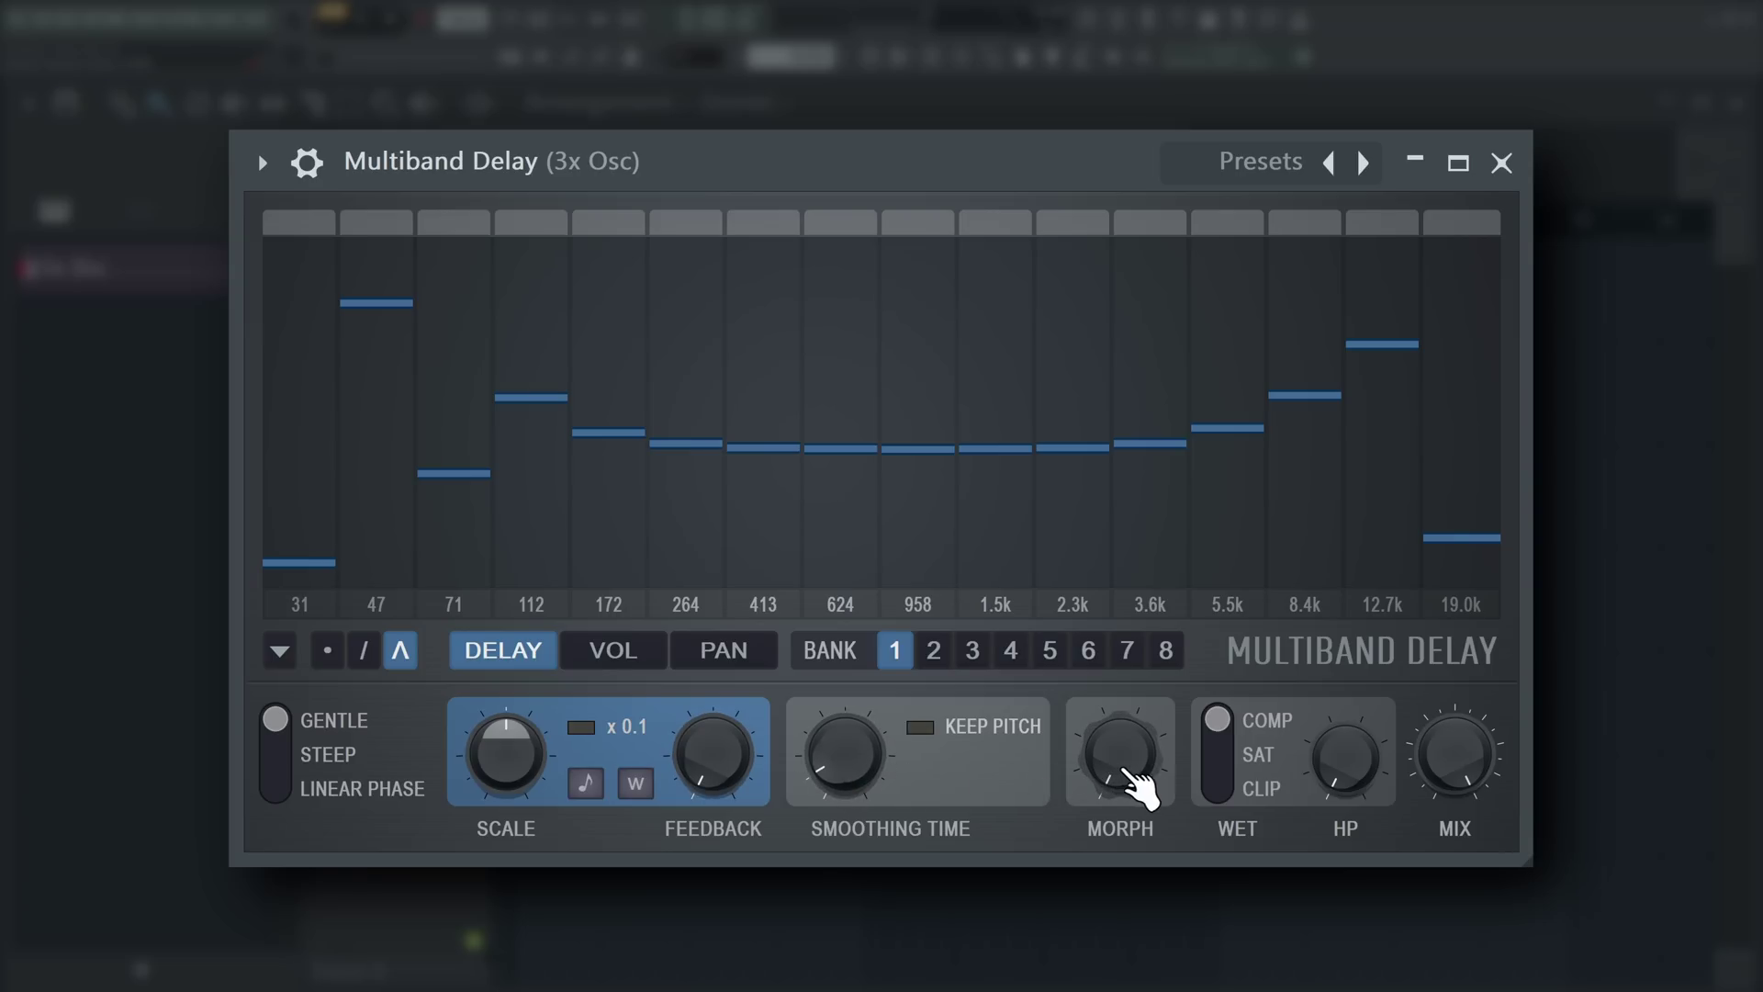
mouse_move(1456, 762)
mouse_down()
mouse_move(1456, 789)
mouse_move(1455, 748)
mouse_up()
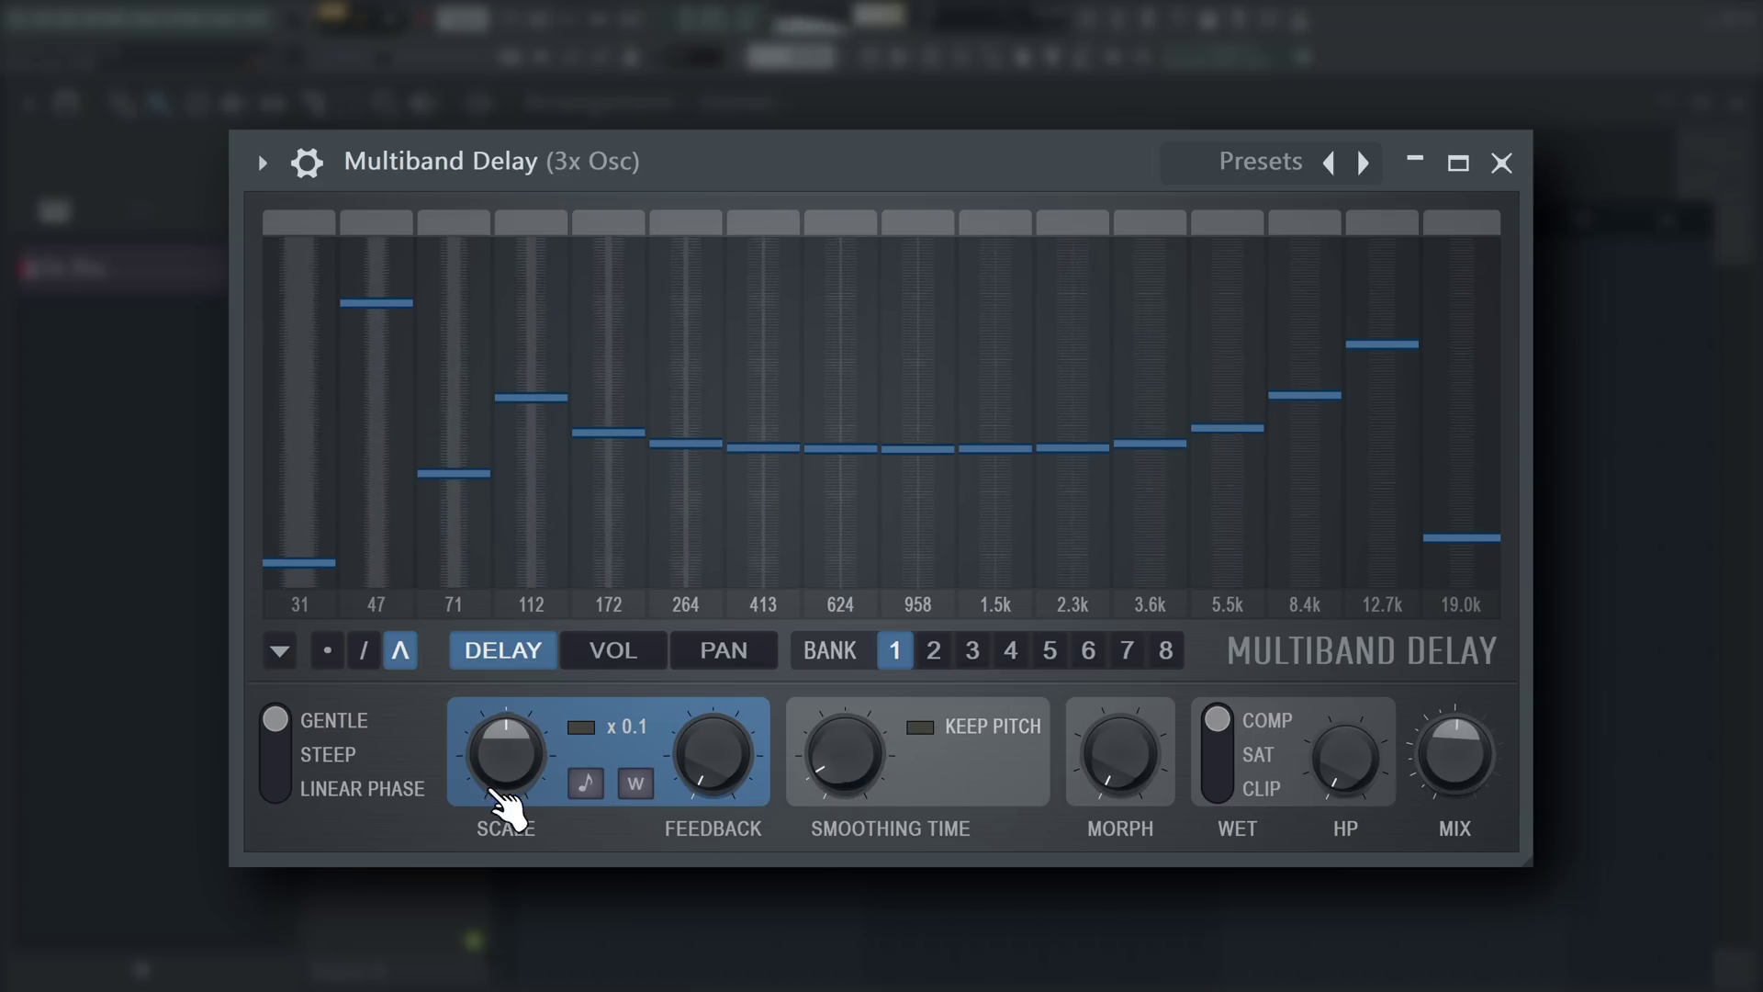
Step: Switch to Steep, start playback, raise MIX toward wetter, then switch filters to Linear Phase
click(339, 758)
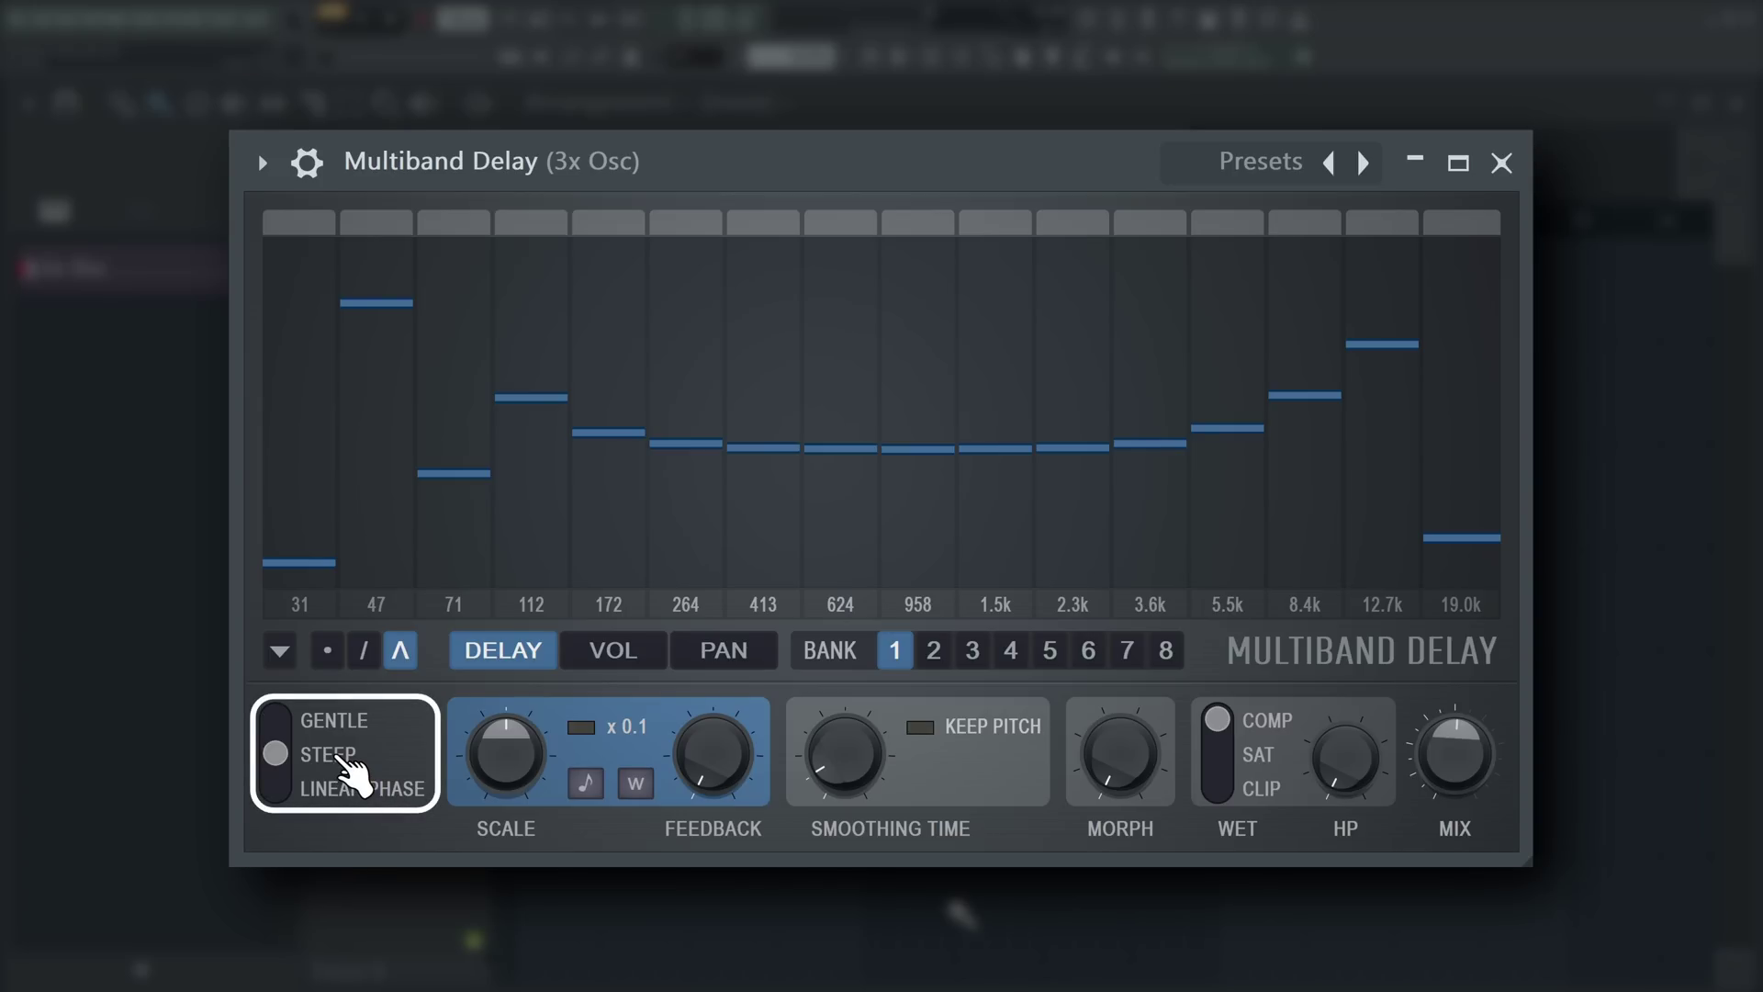
key(space)
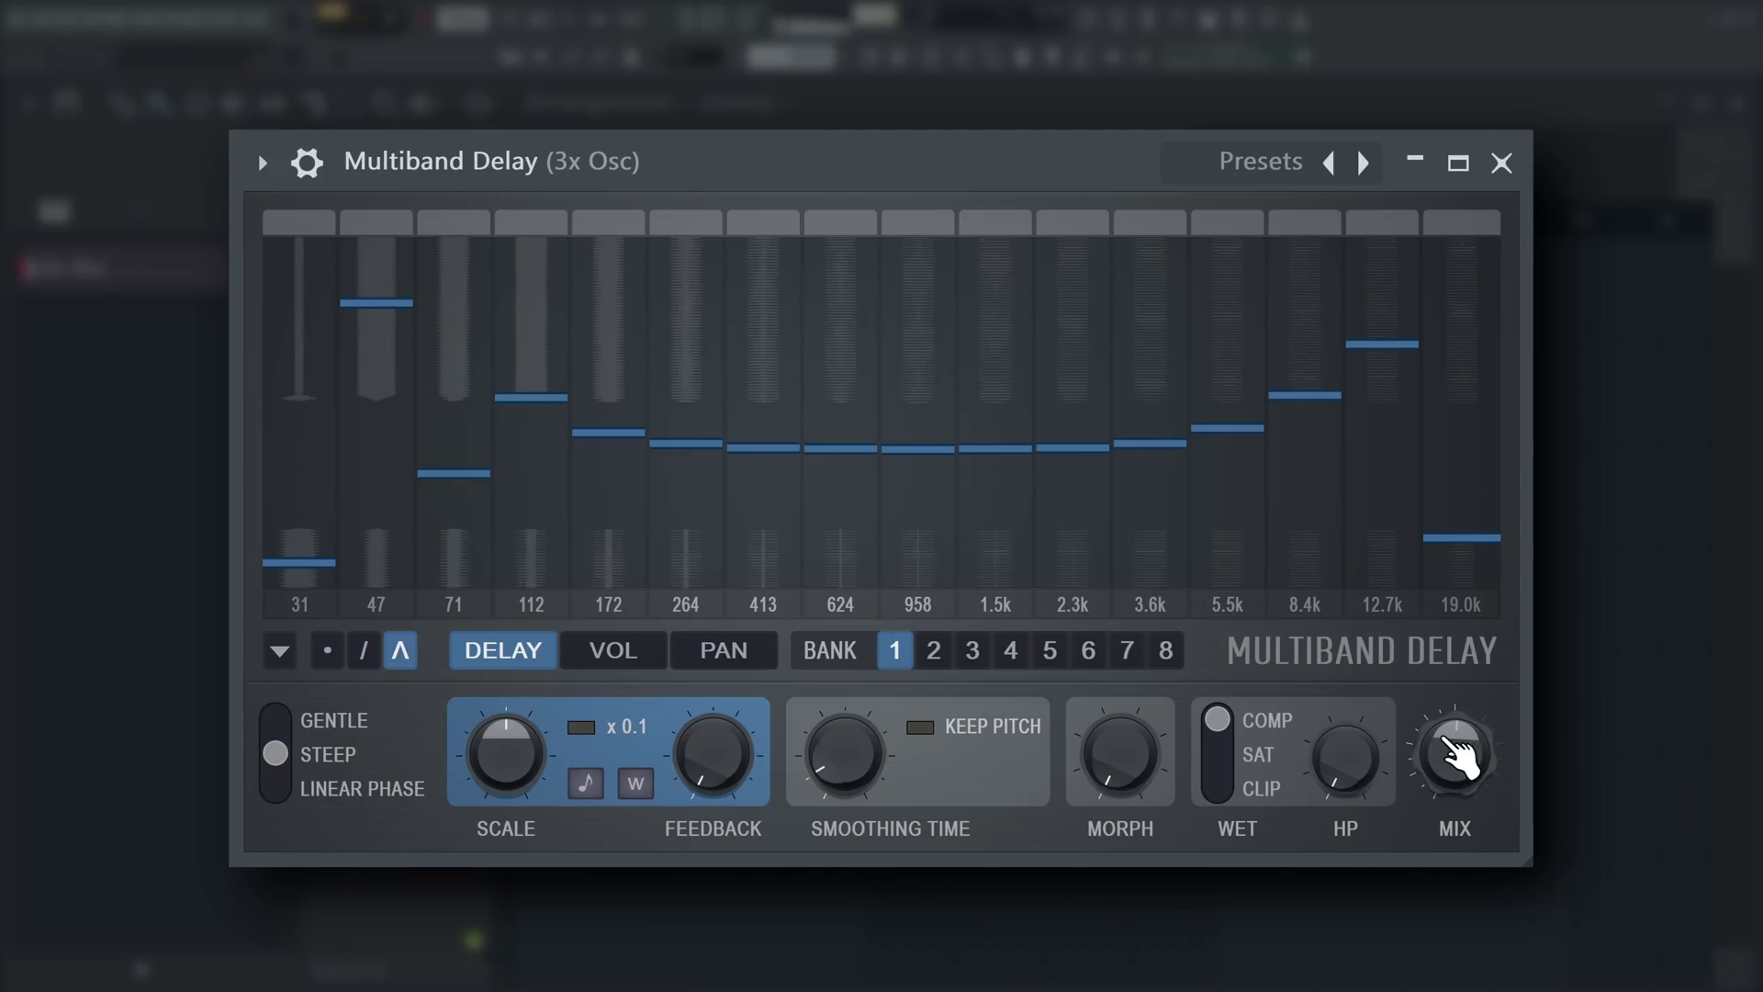
drag(1460, 776, 1460, 748)
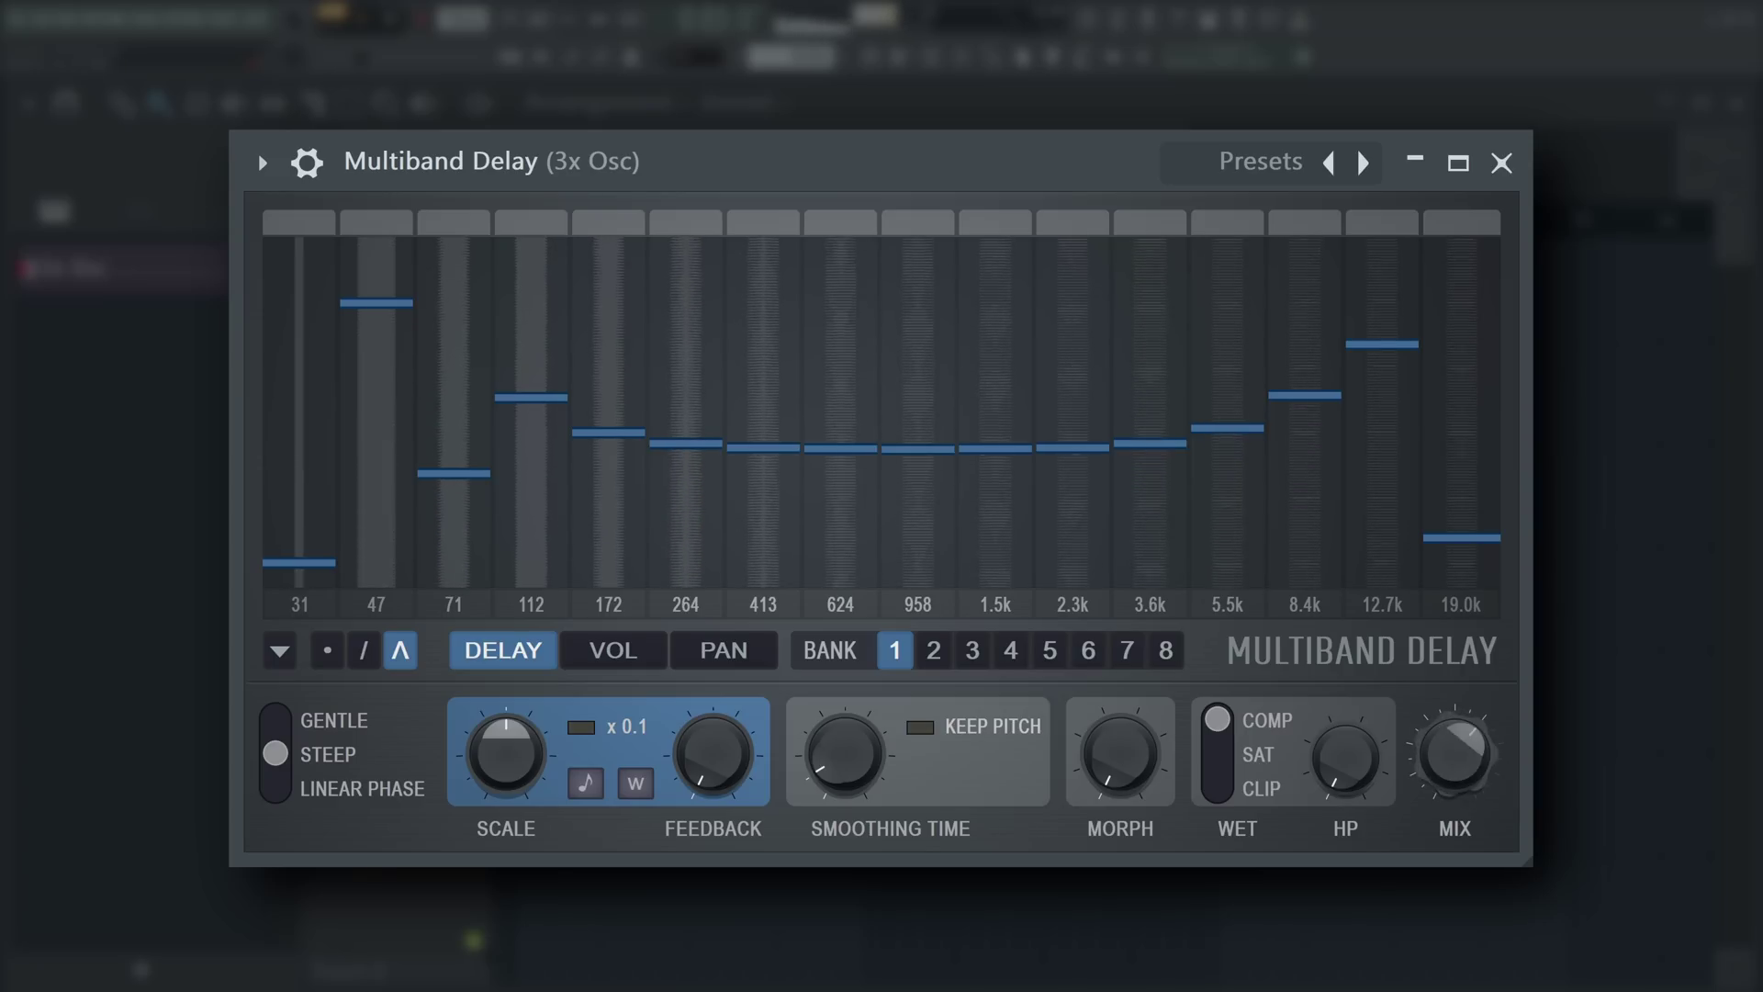
click(342, 788)
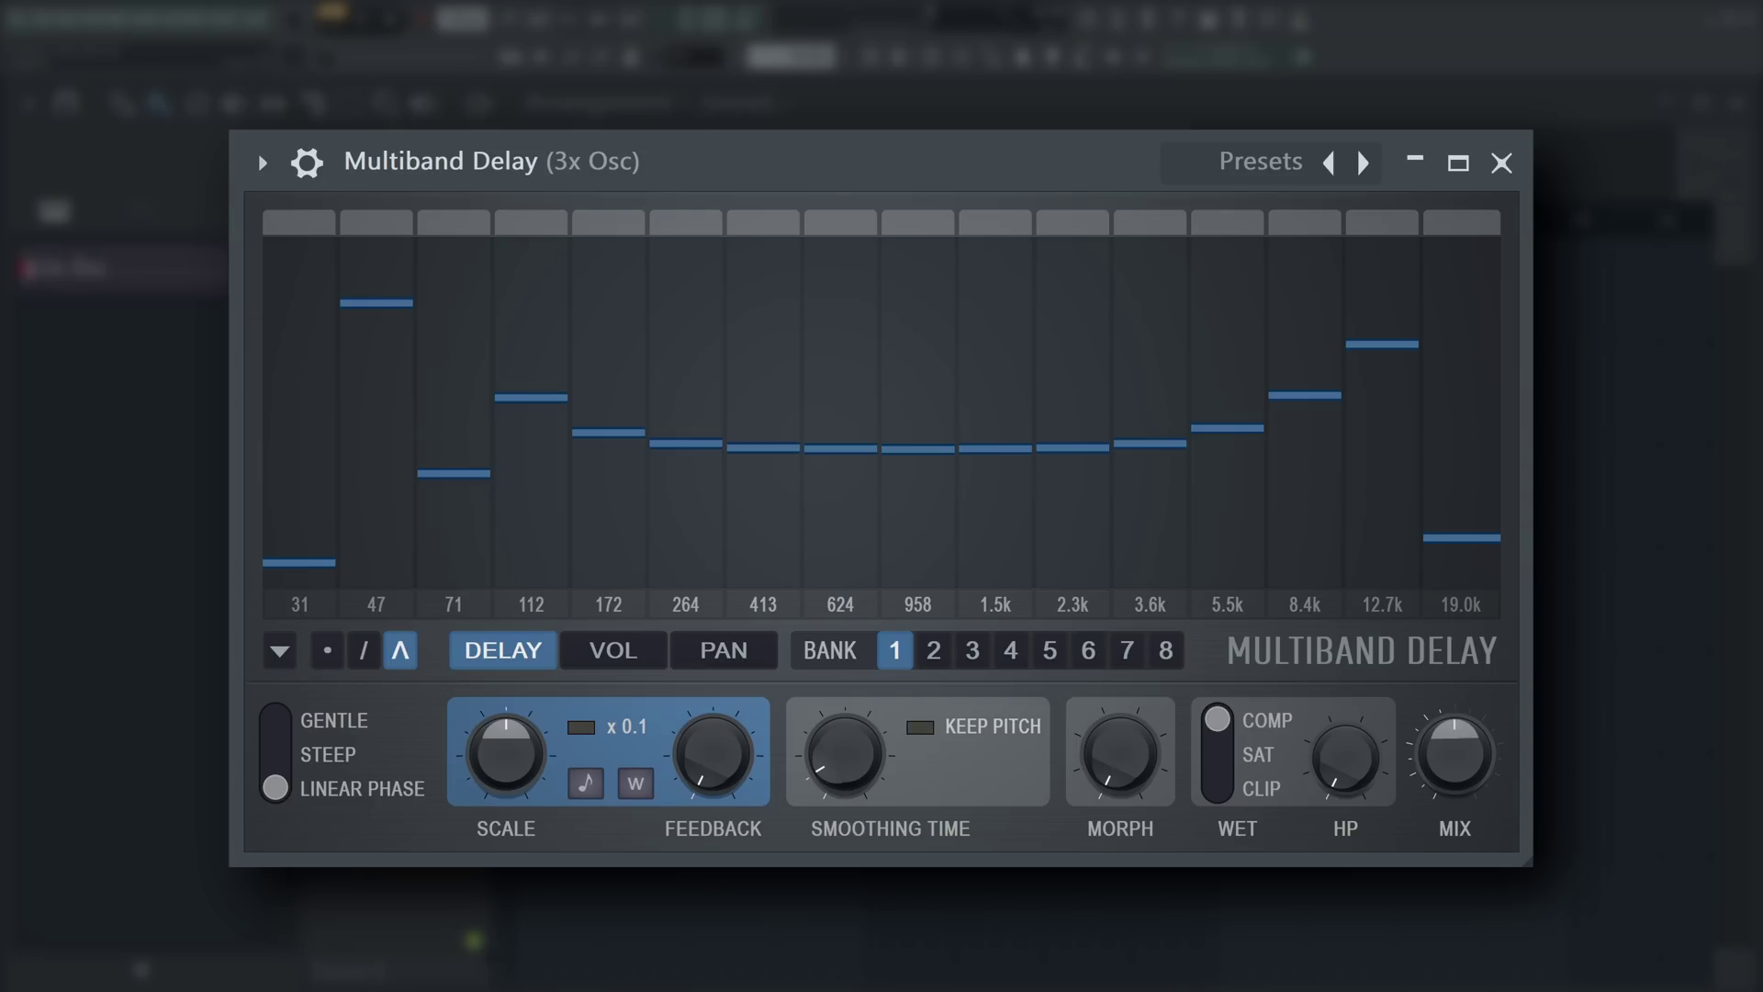
Step: Lower the delay SCALE and turn FEEDBACK up from about 7 to 12 o'clock
drag(505, 755, 505, 716)
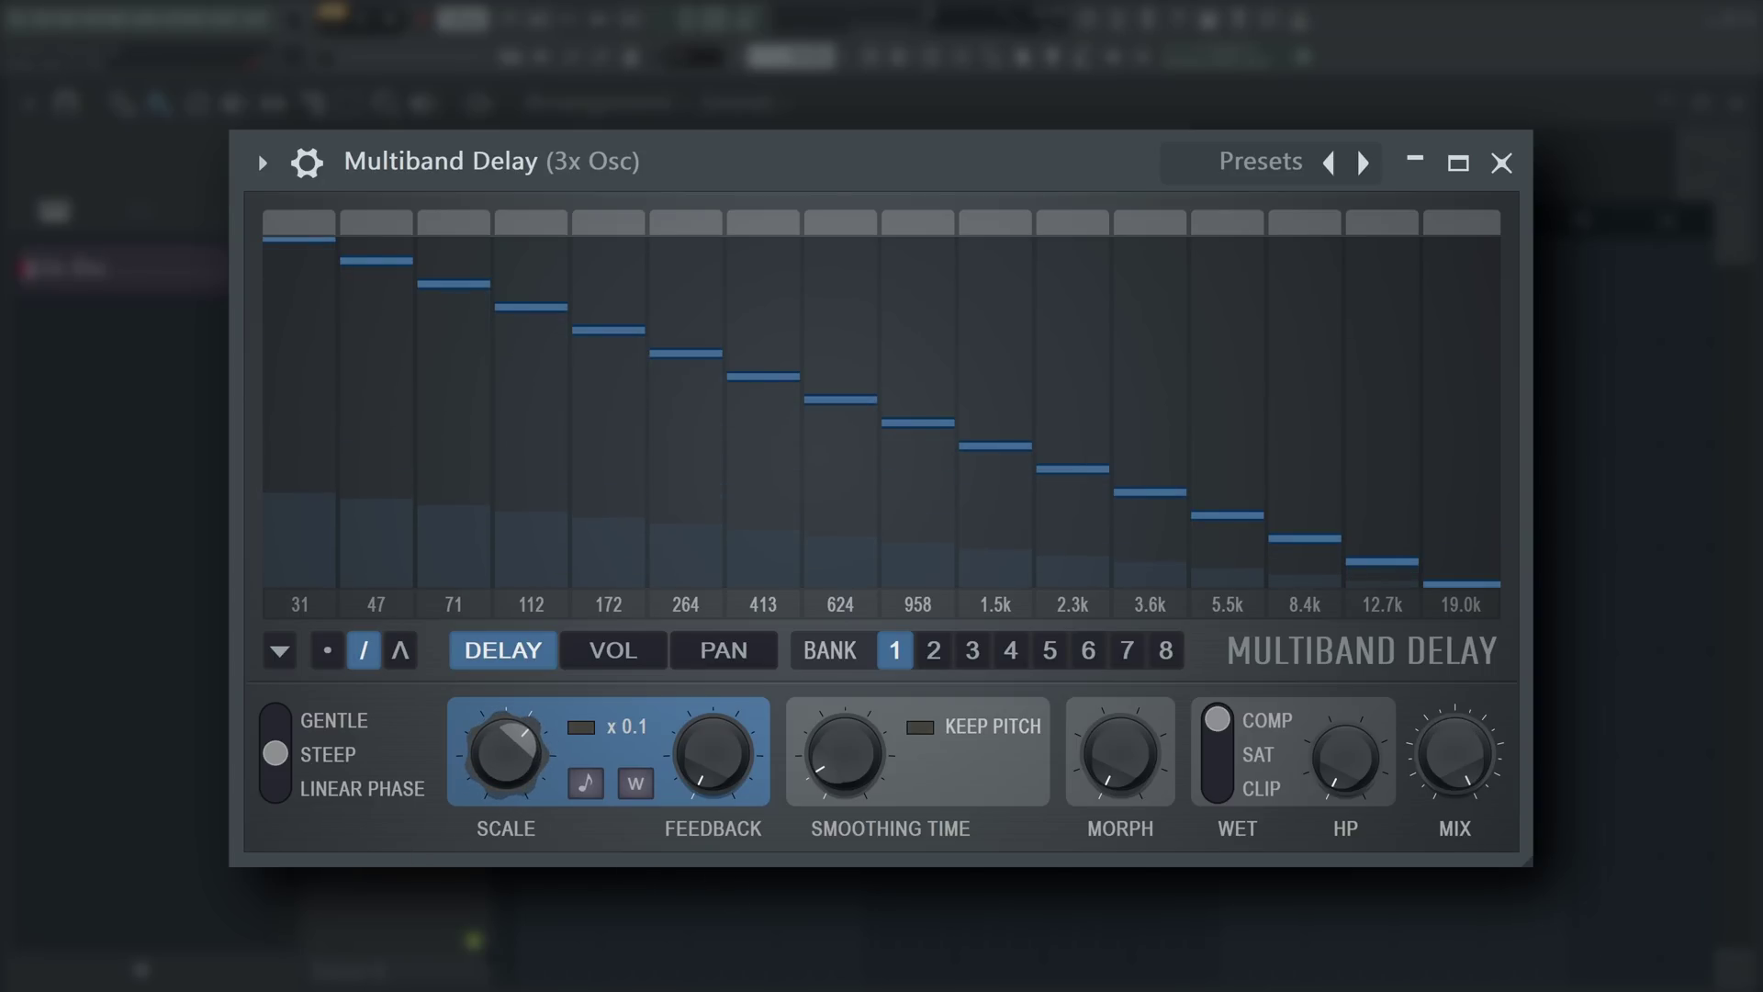
drag(755, 790, 718, 769)
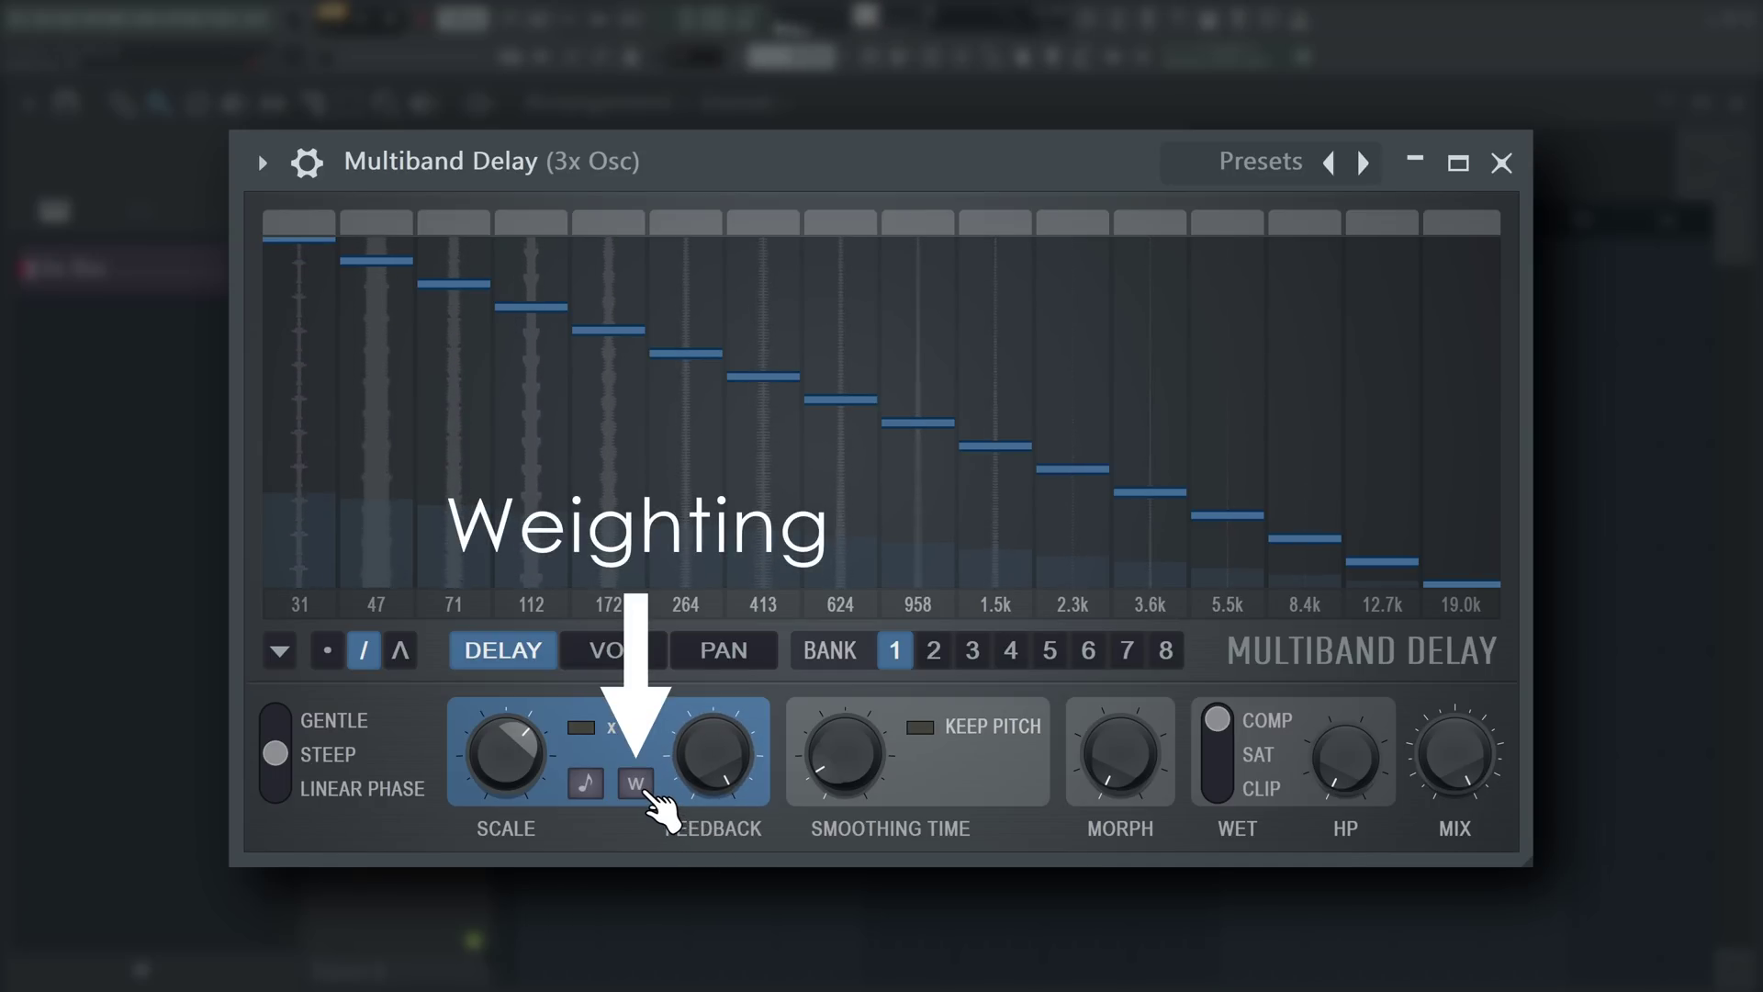
Step: Adjust FEEDBACK, then toggle the W weighting button off and back on to compare
drag(718, 748, 718, 771)
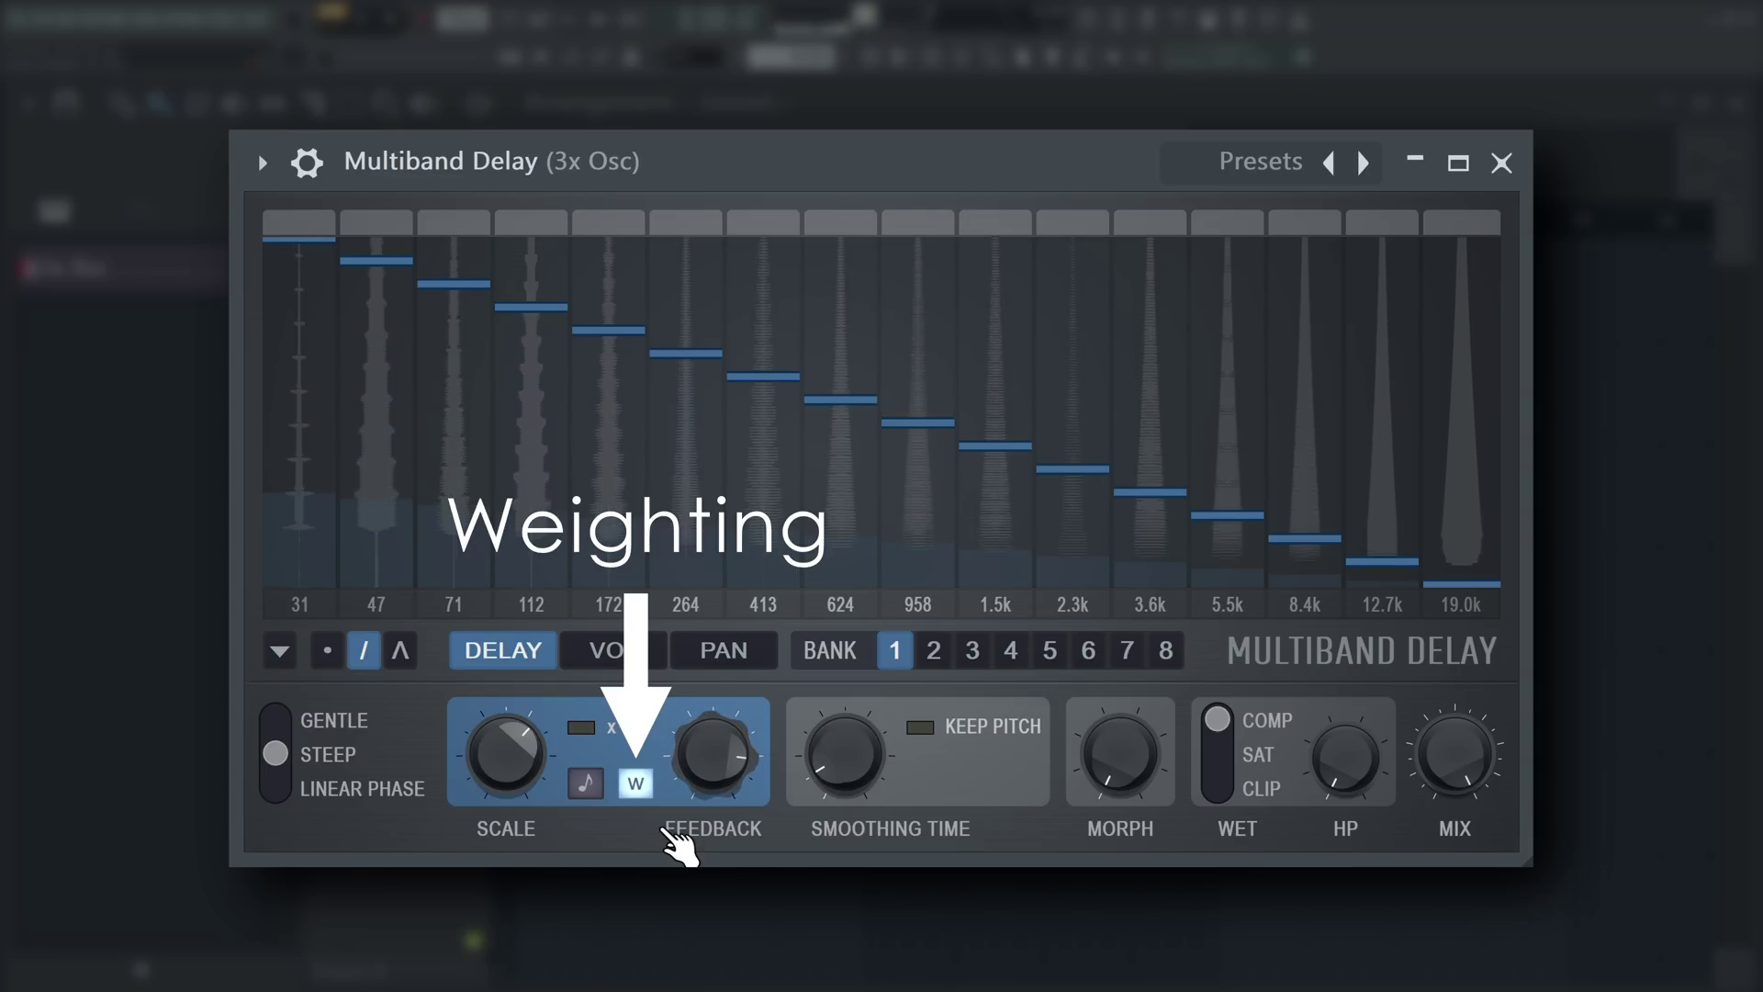
click(637, 786)
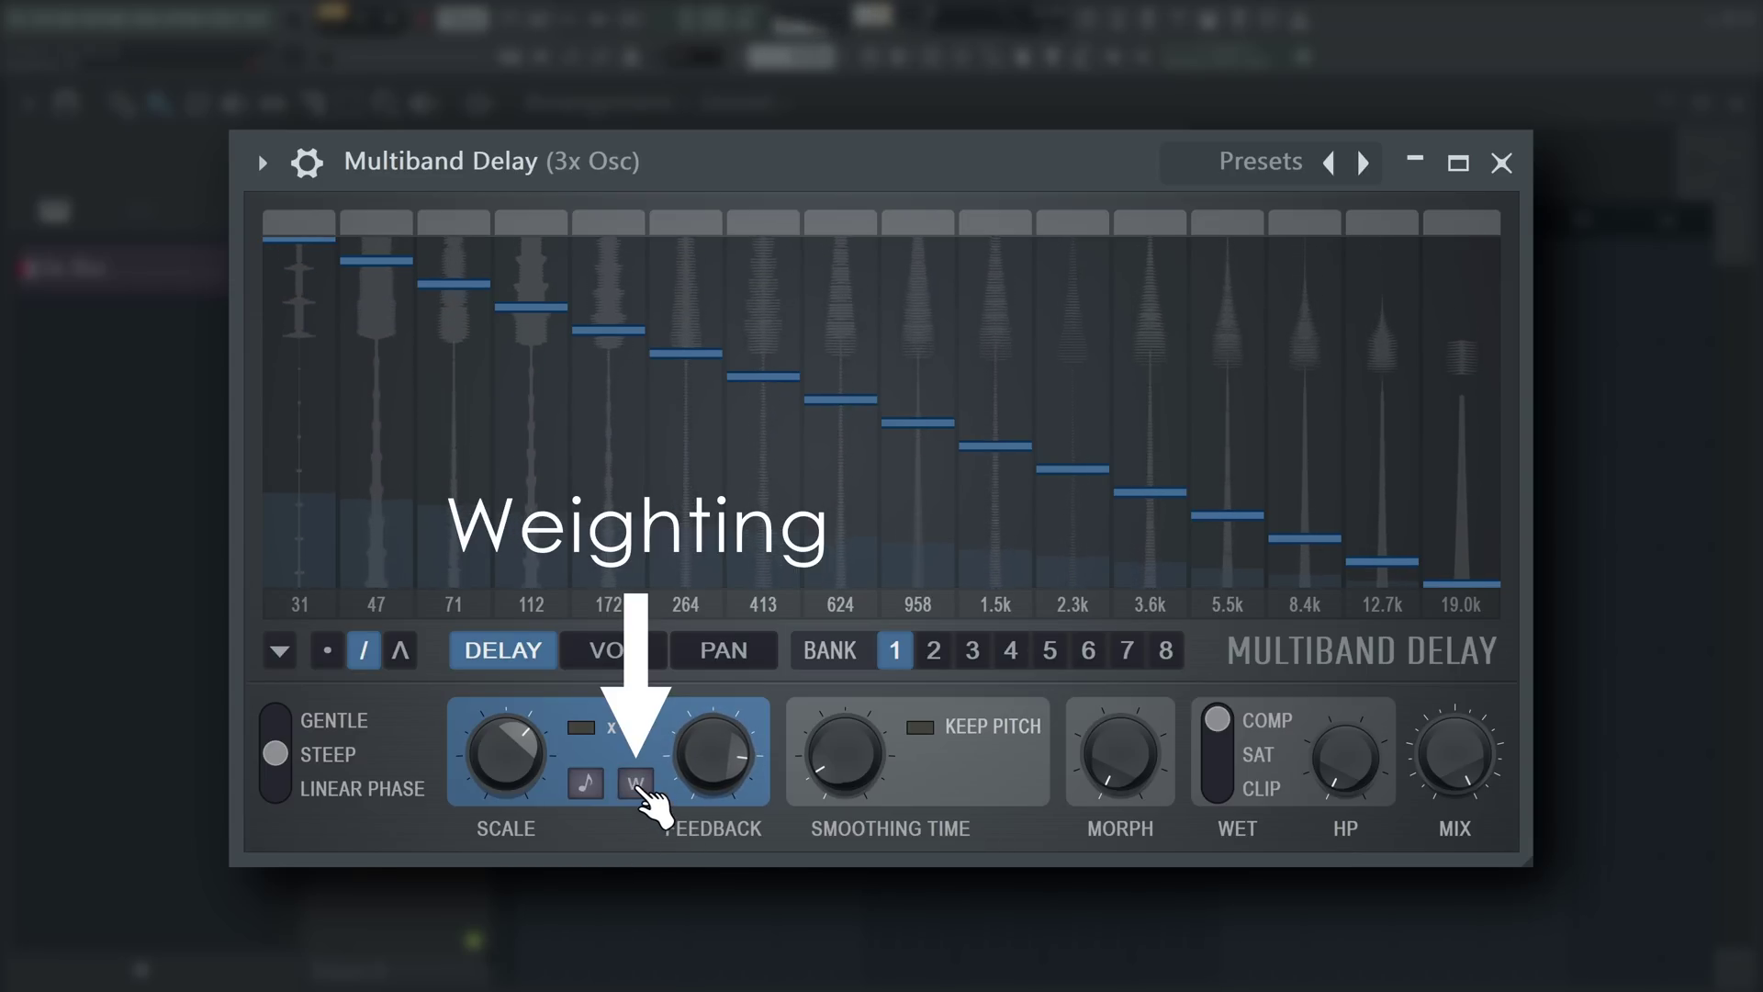
click(635, 783)
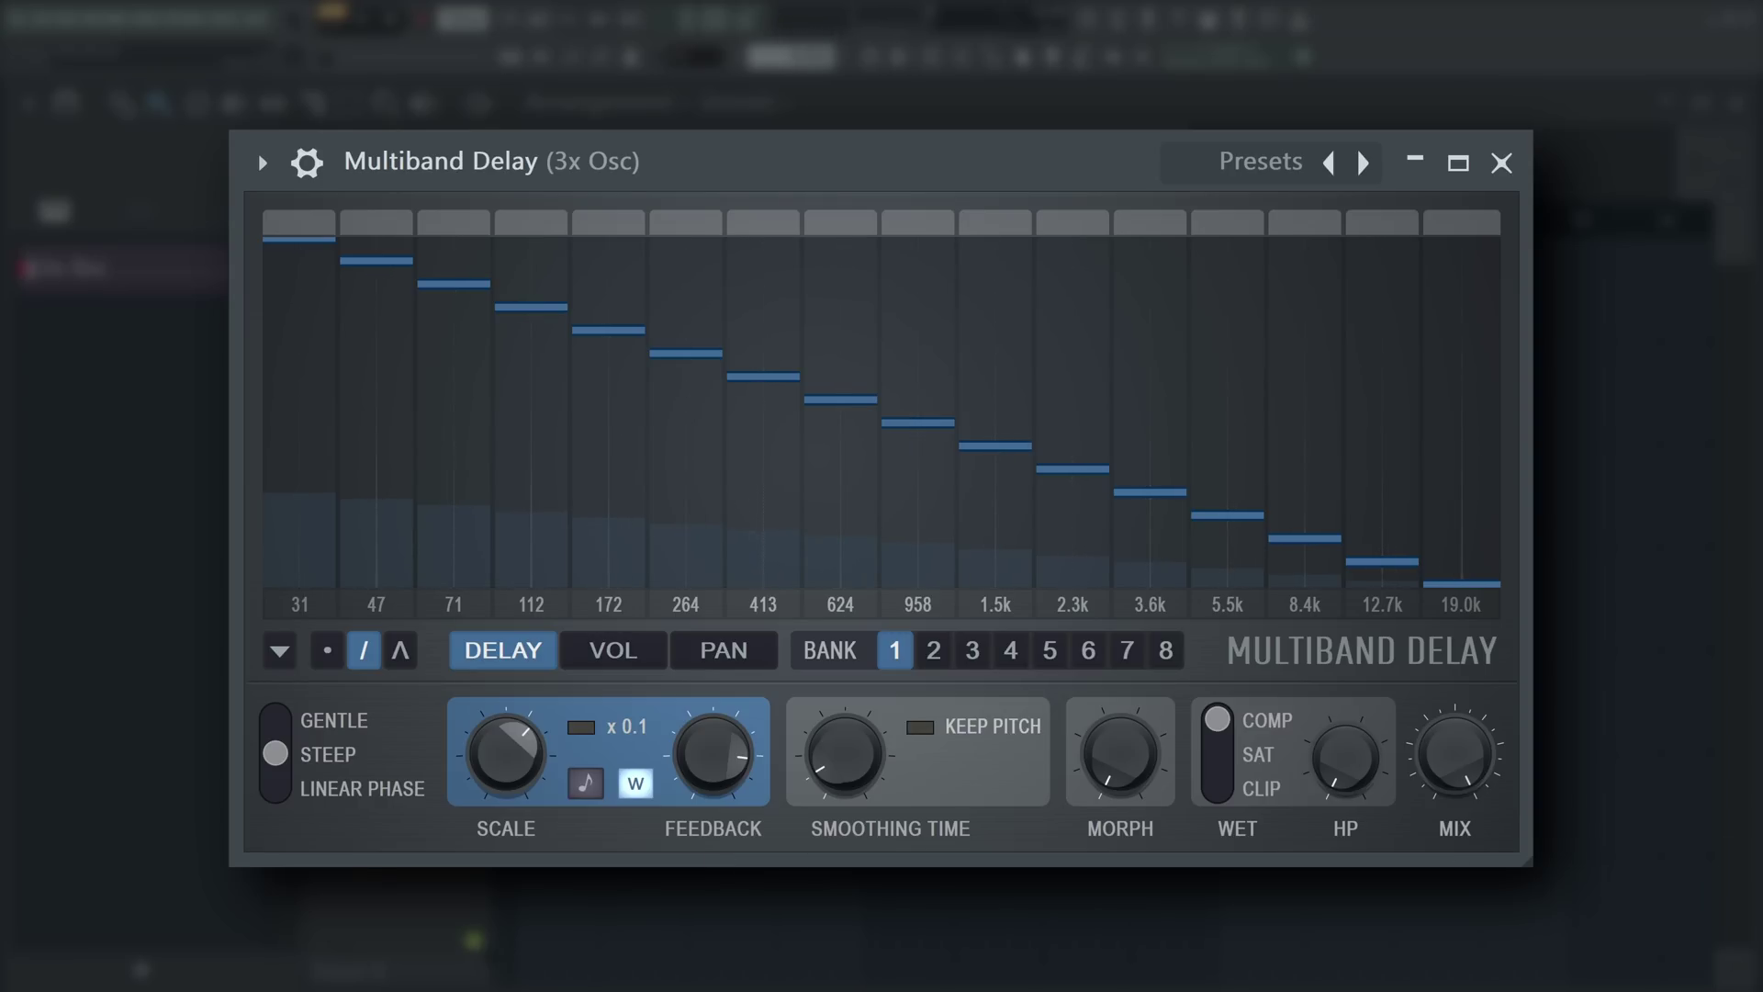
Step: Nudge the FEEDBACK knob slightly higher
drag(726, 734, 725, 721)
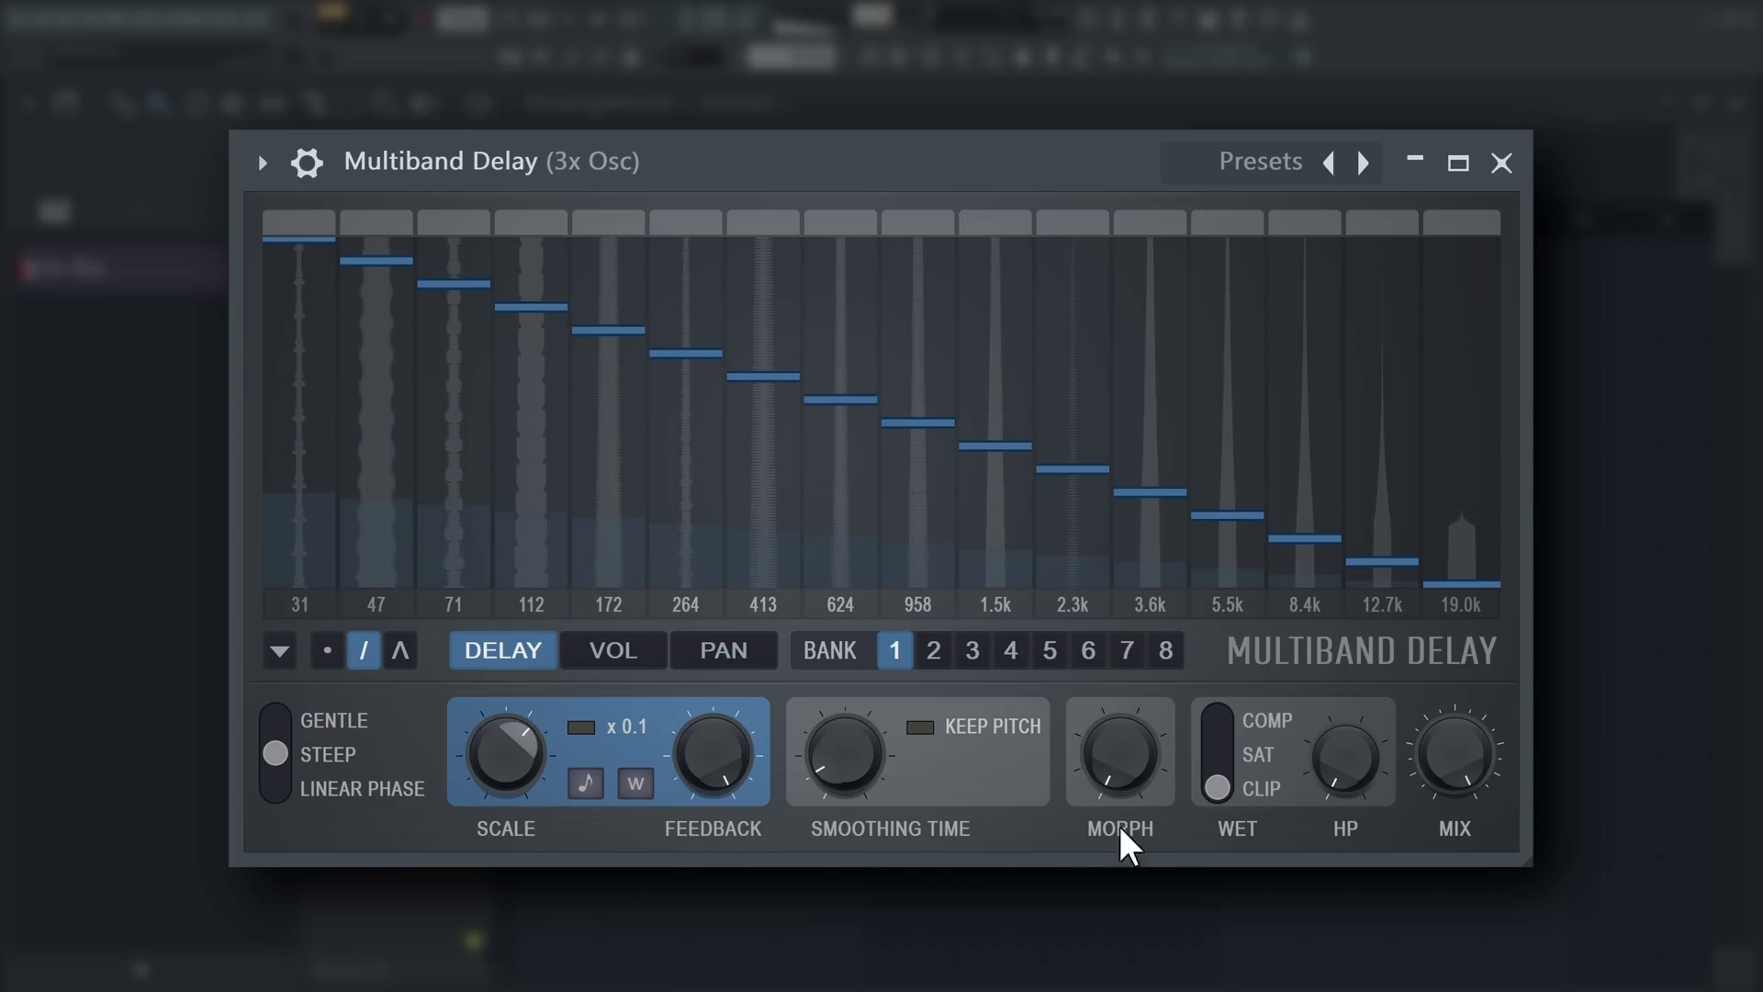
Step: Try the Comp, Saturation and Clip wet modes, settling on Clip, and fine-tune the wet HP amount
drag(1215, 781, 1221, 721)
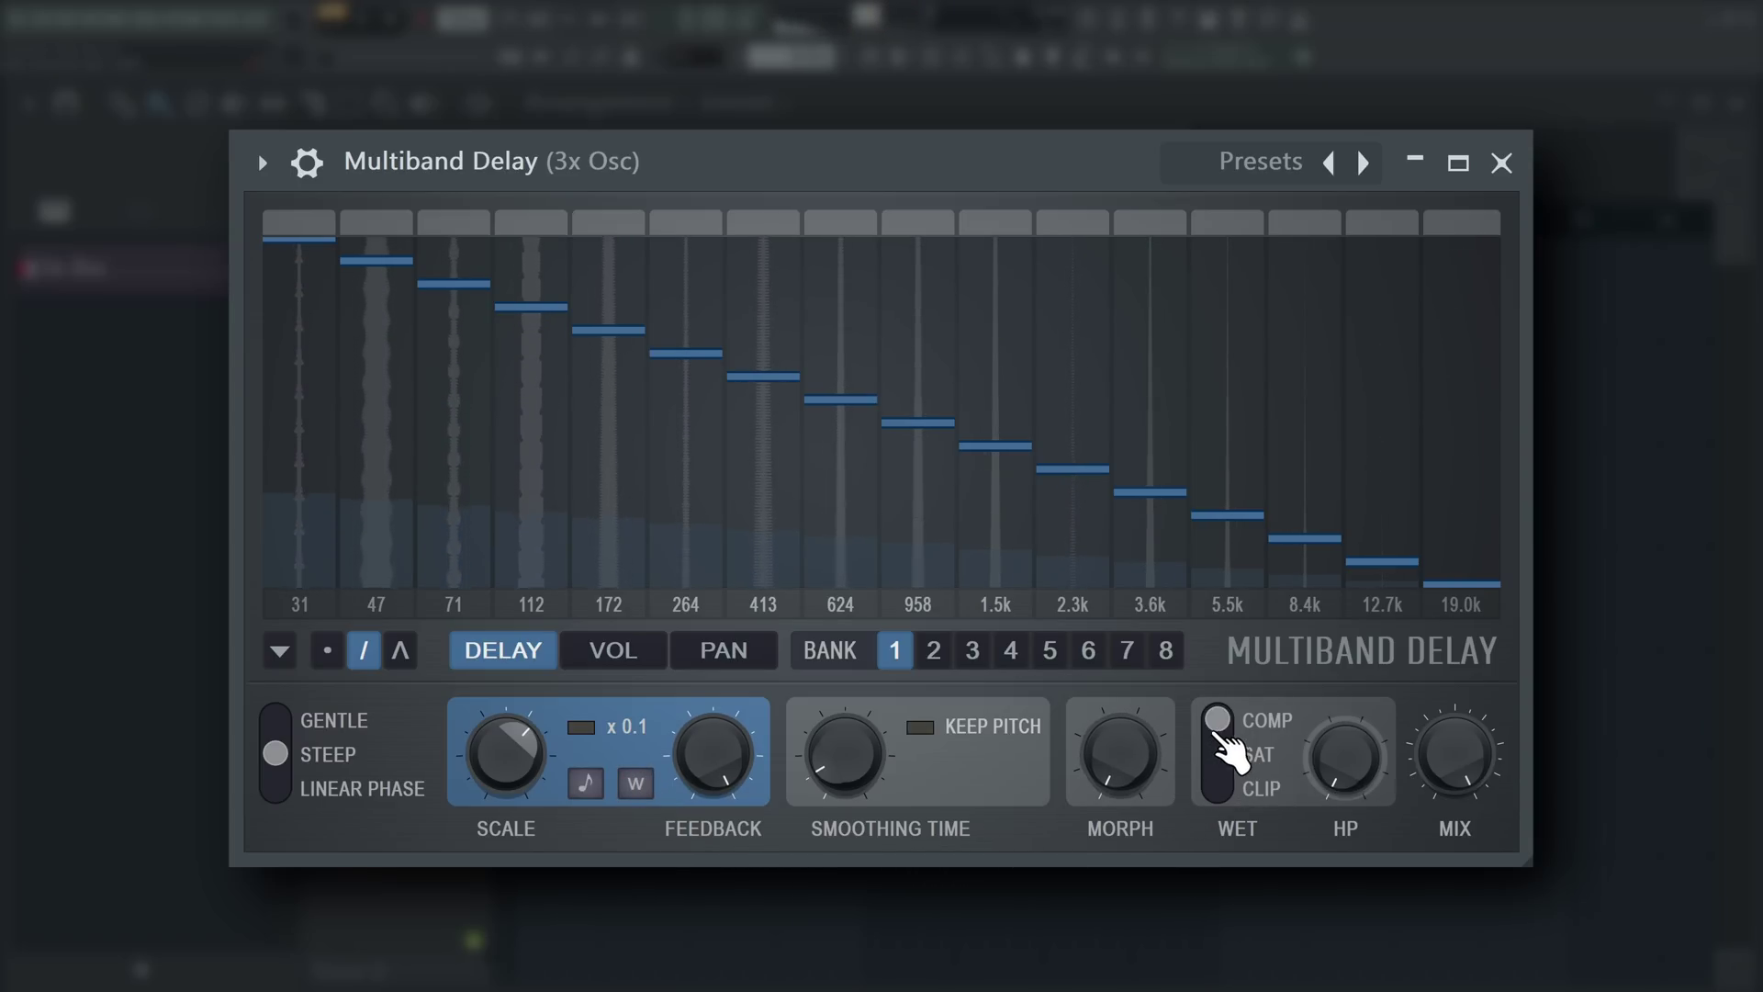
mouse_move(1339, 779)
mouse_down()
mouse_move(1339, 666)
mouse_move(1348, 808)
mouse_up()
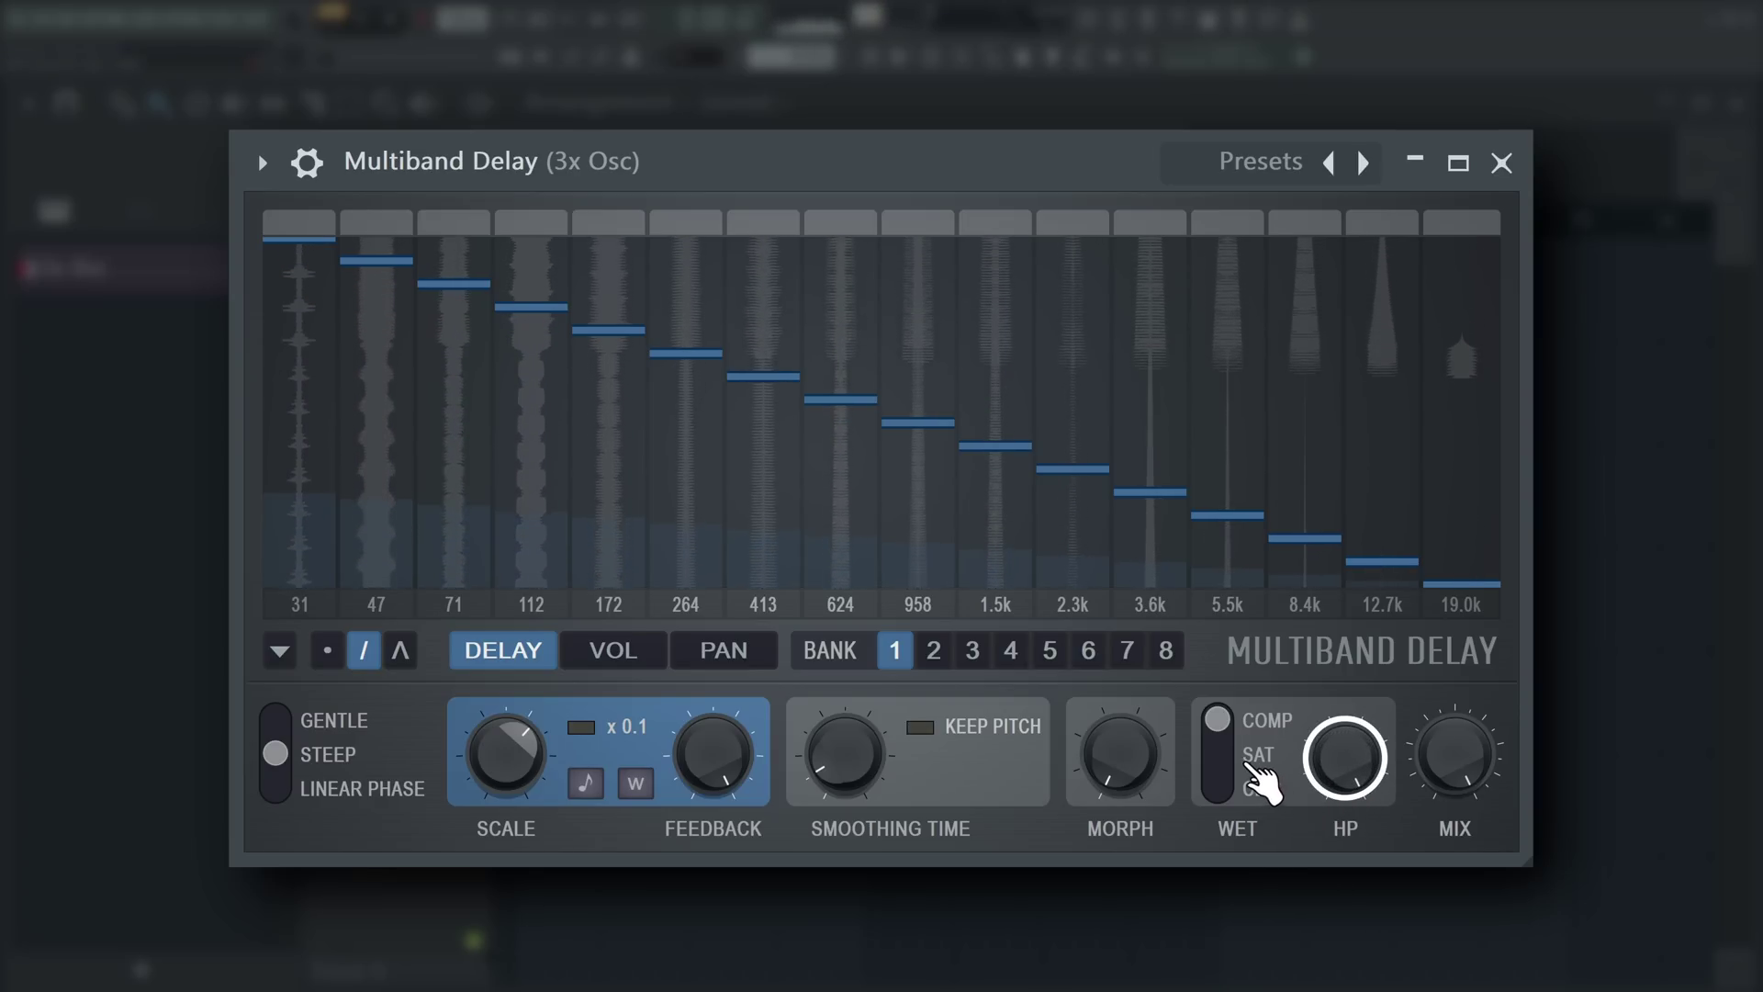
click(1226, 763)
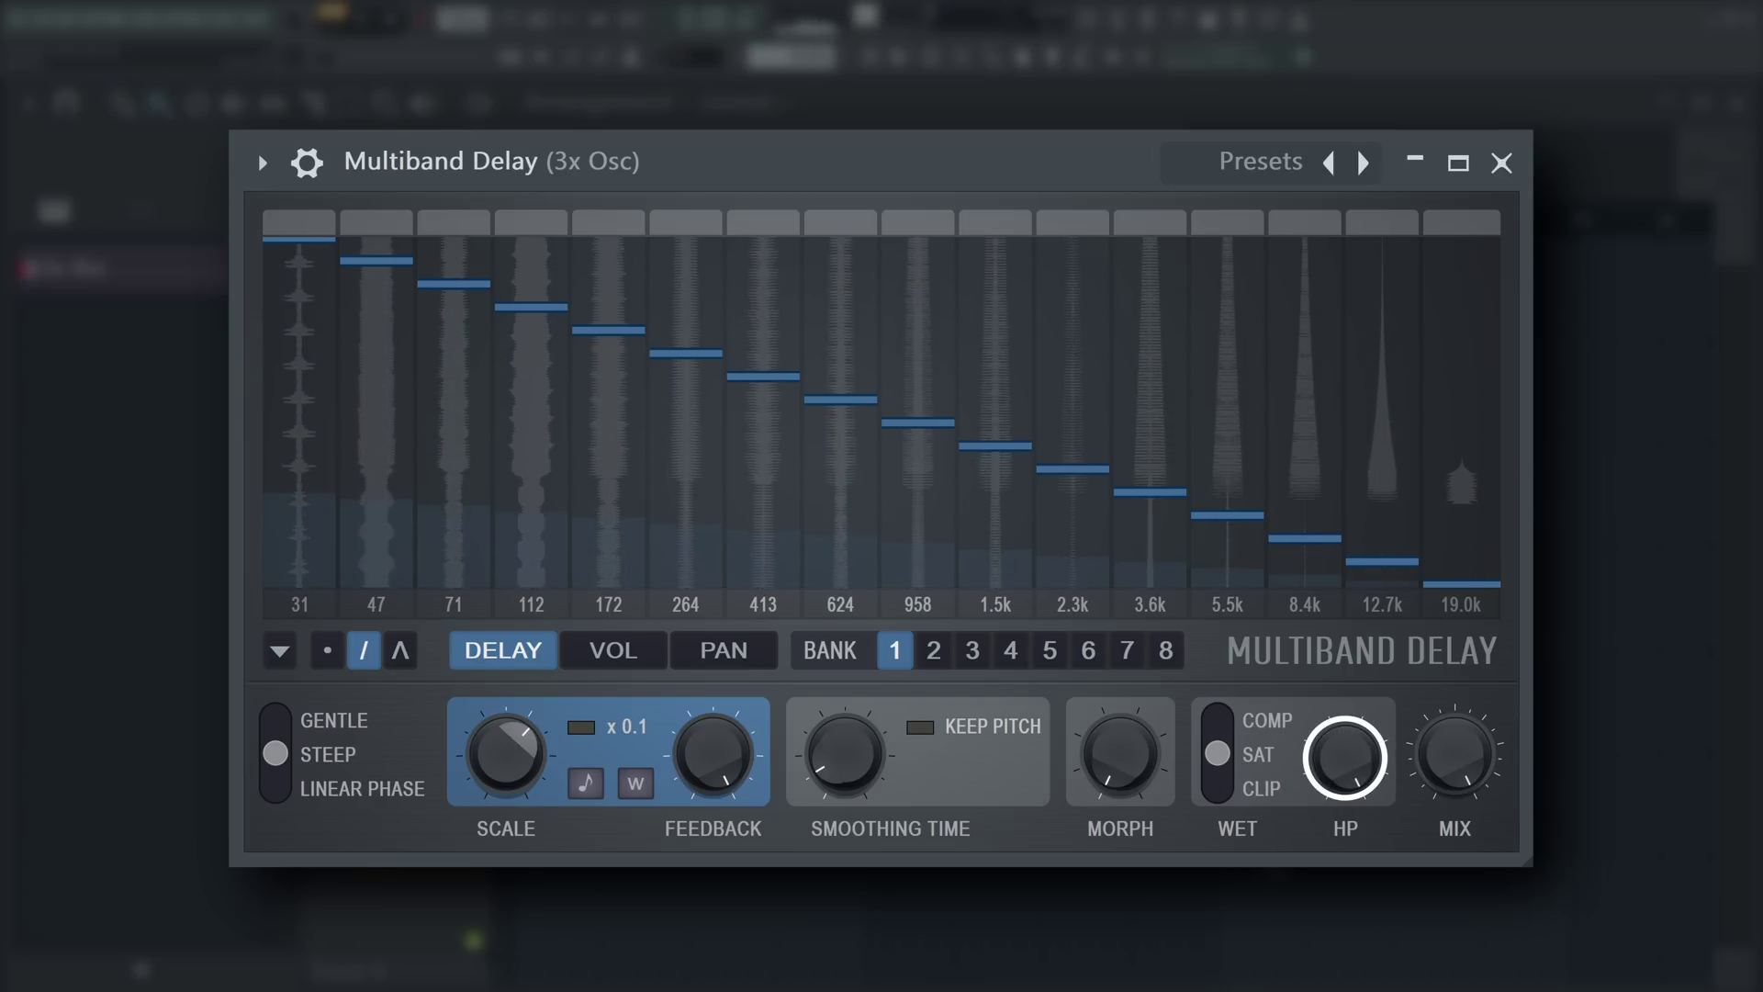
click(1221, 788)
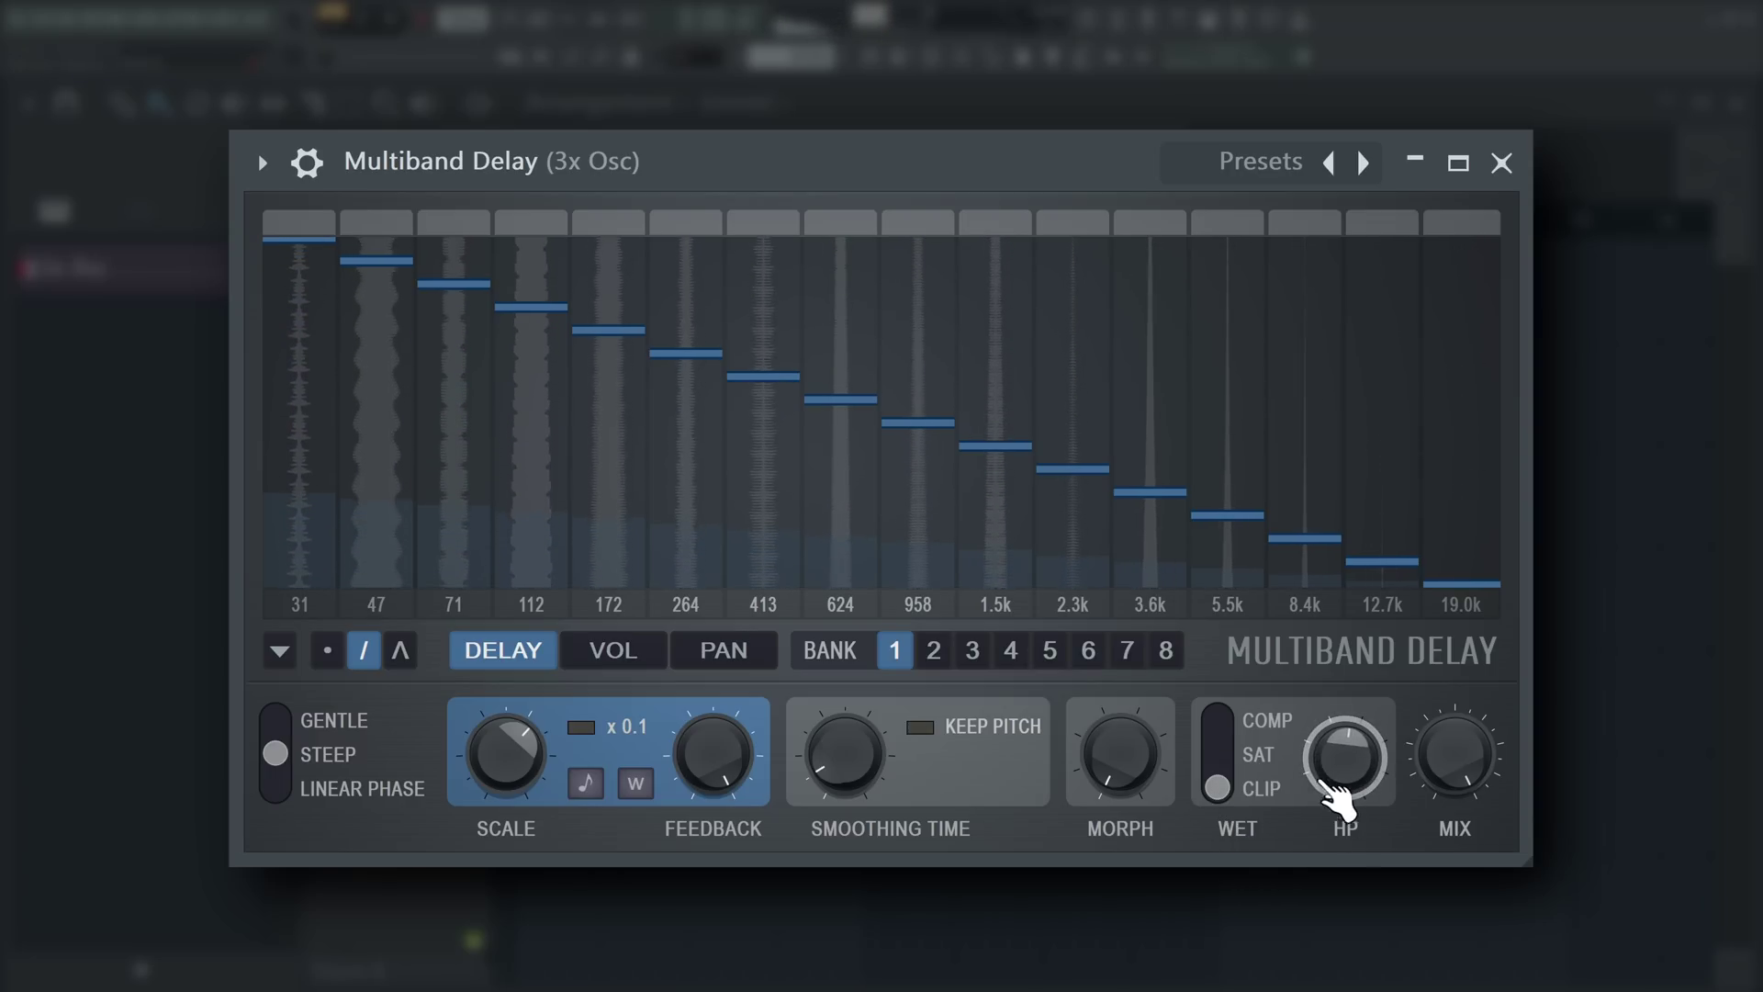
drag(1357, 778, 1350, 792)
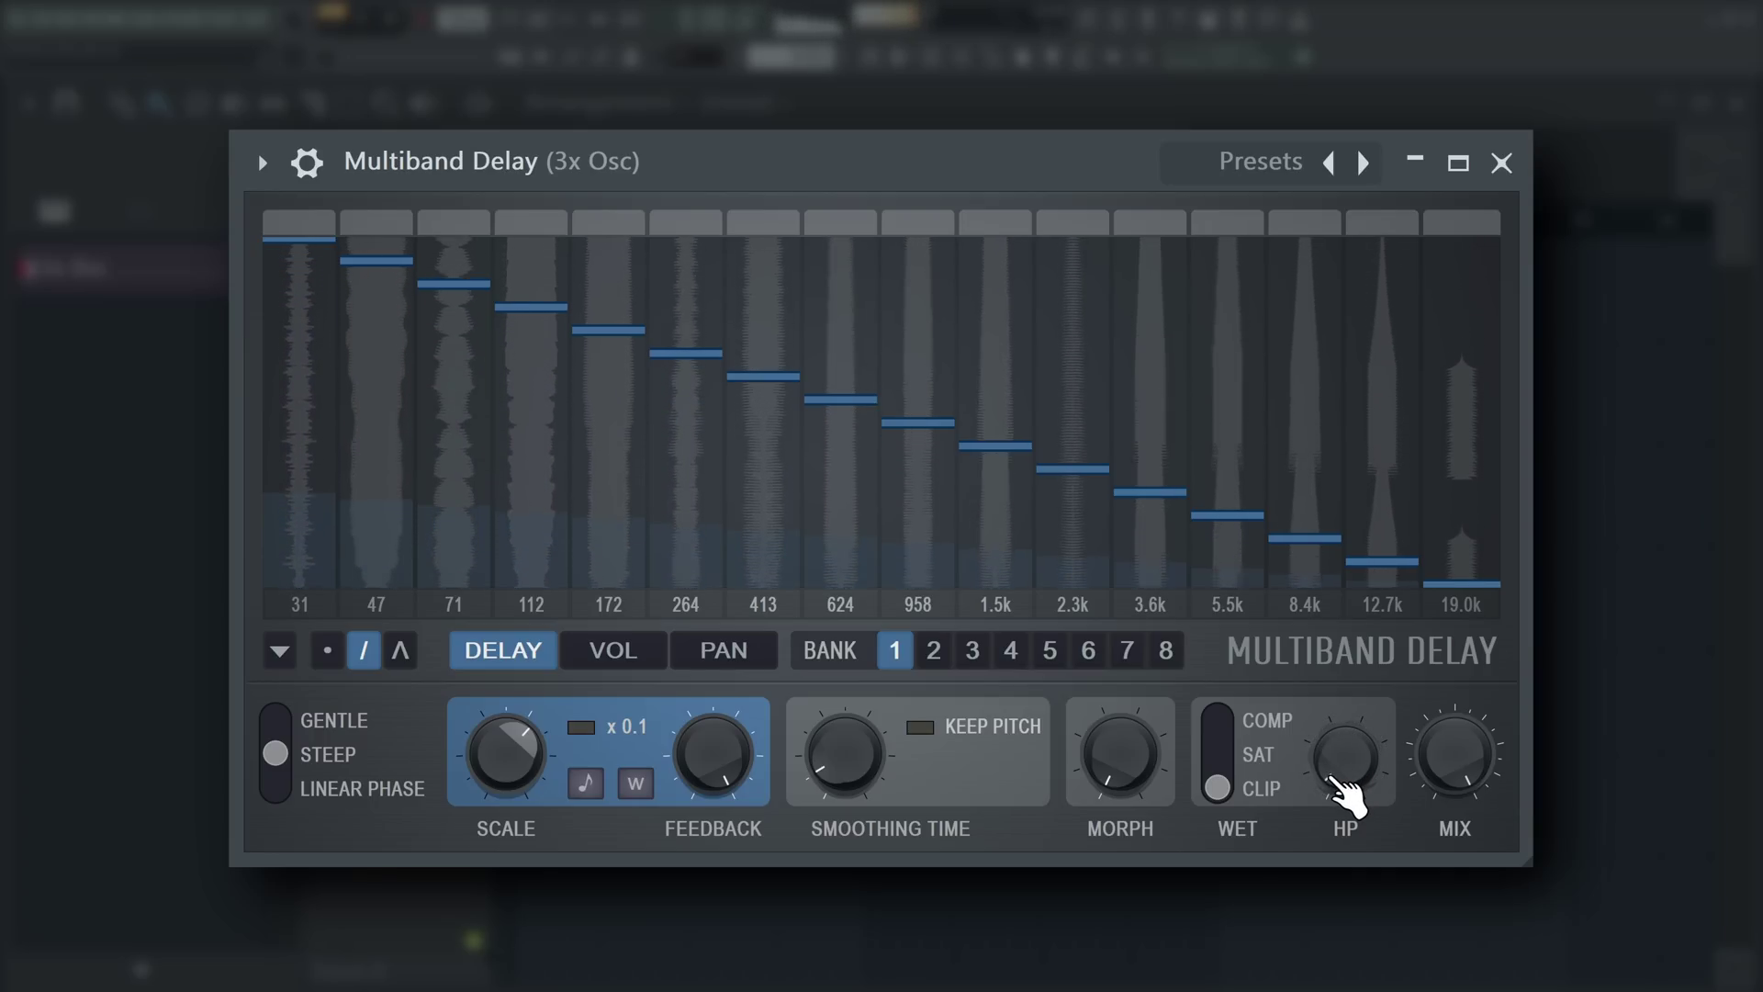
mouse_move(1346, 795)
mouse_down()
mouse_move(1346, 741)
mouse_move(1350, 790)
mouse_up()
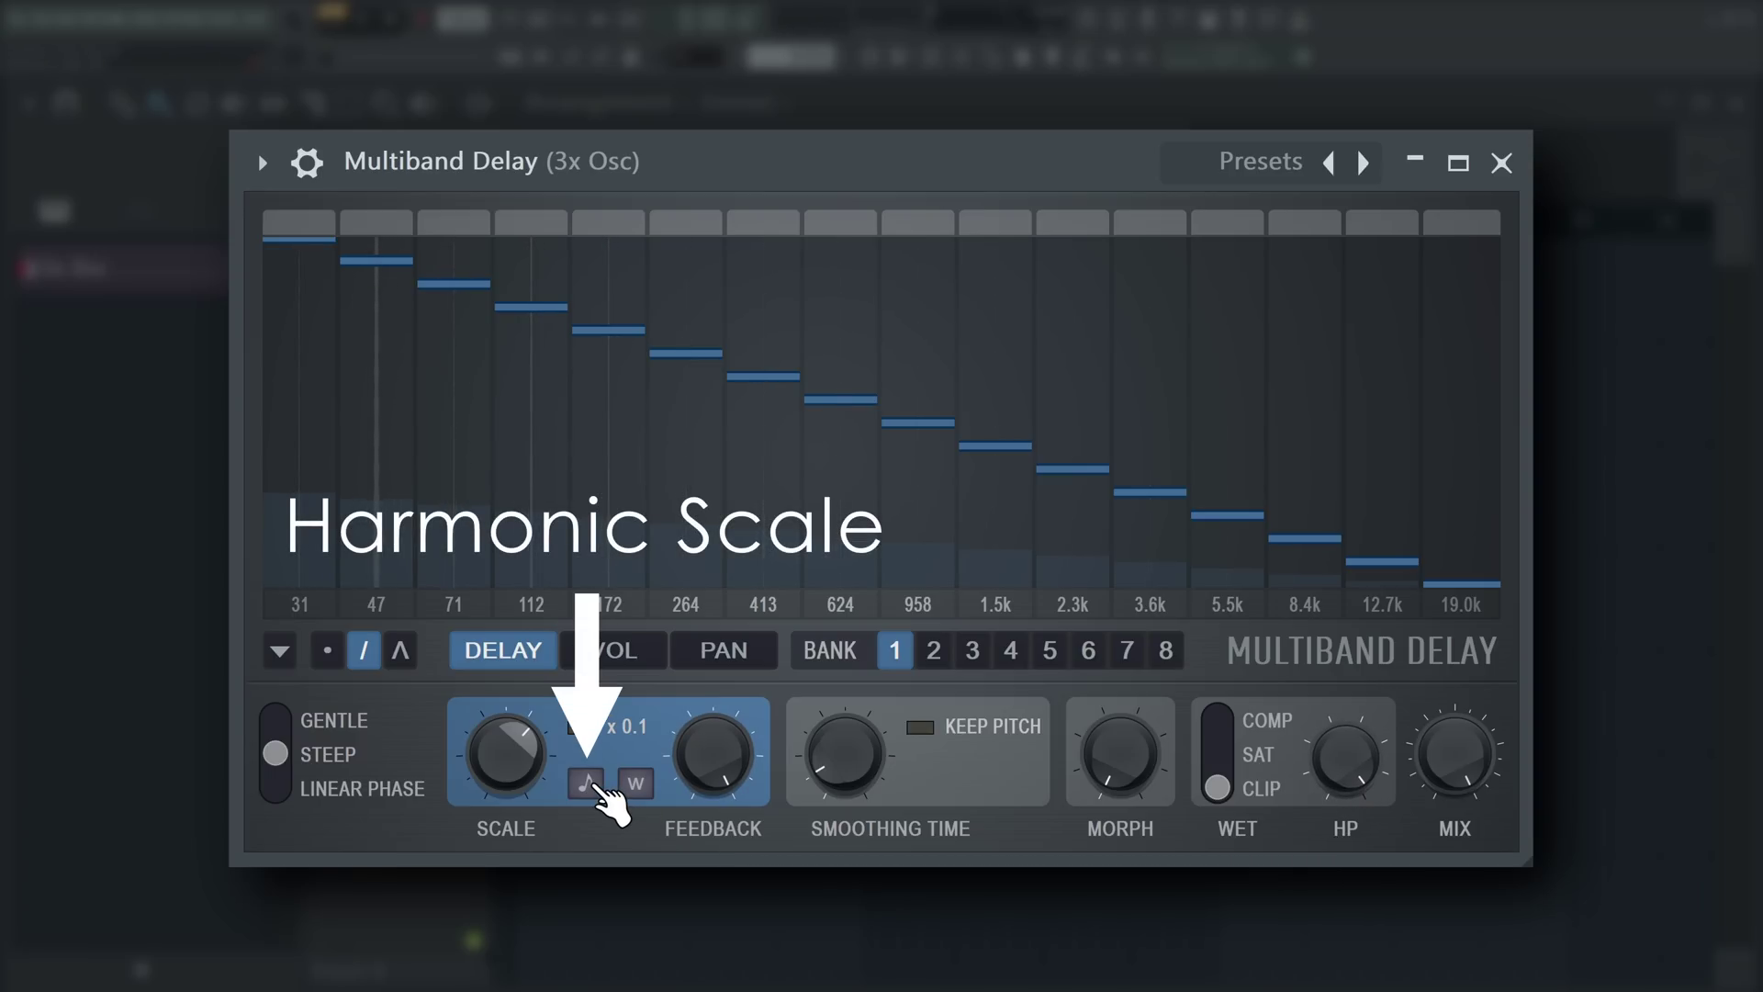
Step: Enable the harmonic semitone scale, flatten all band delays to zero, start playback, and raise SCALE
click(588, 783)
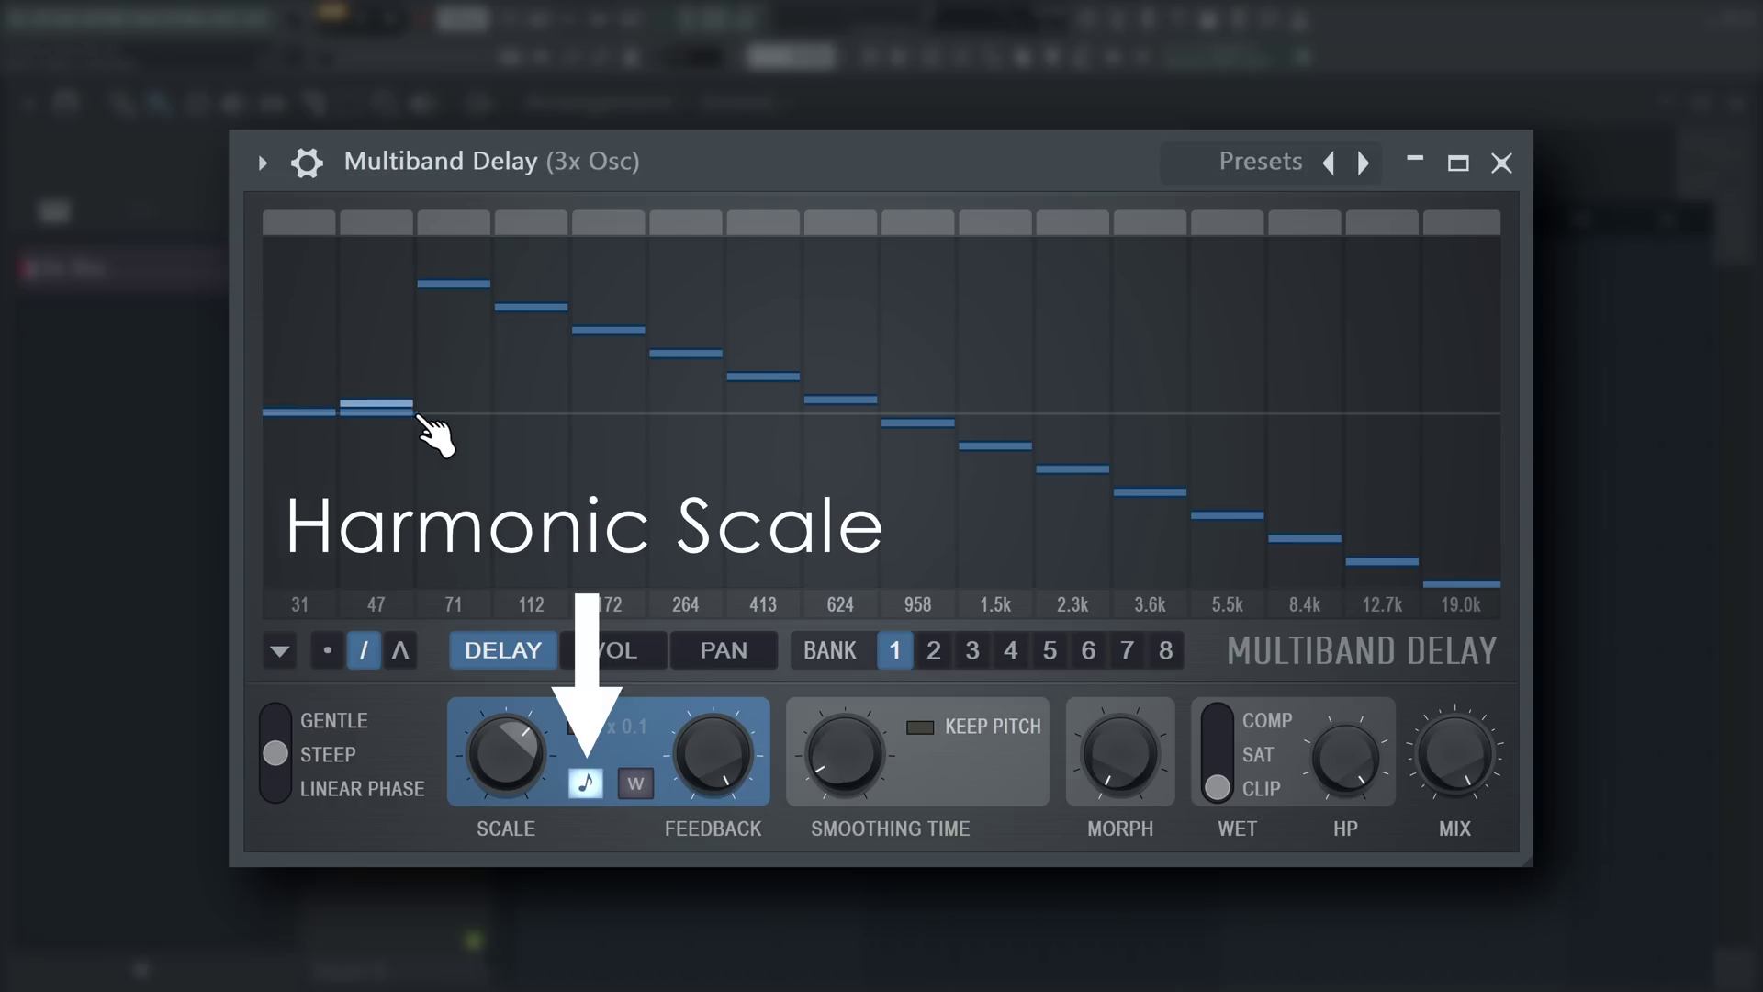
drag(420, 415, 1379, 424)
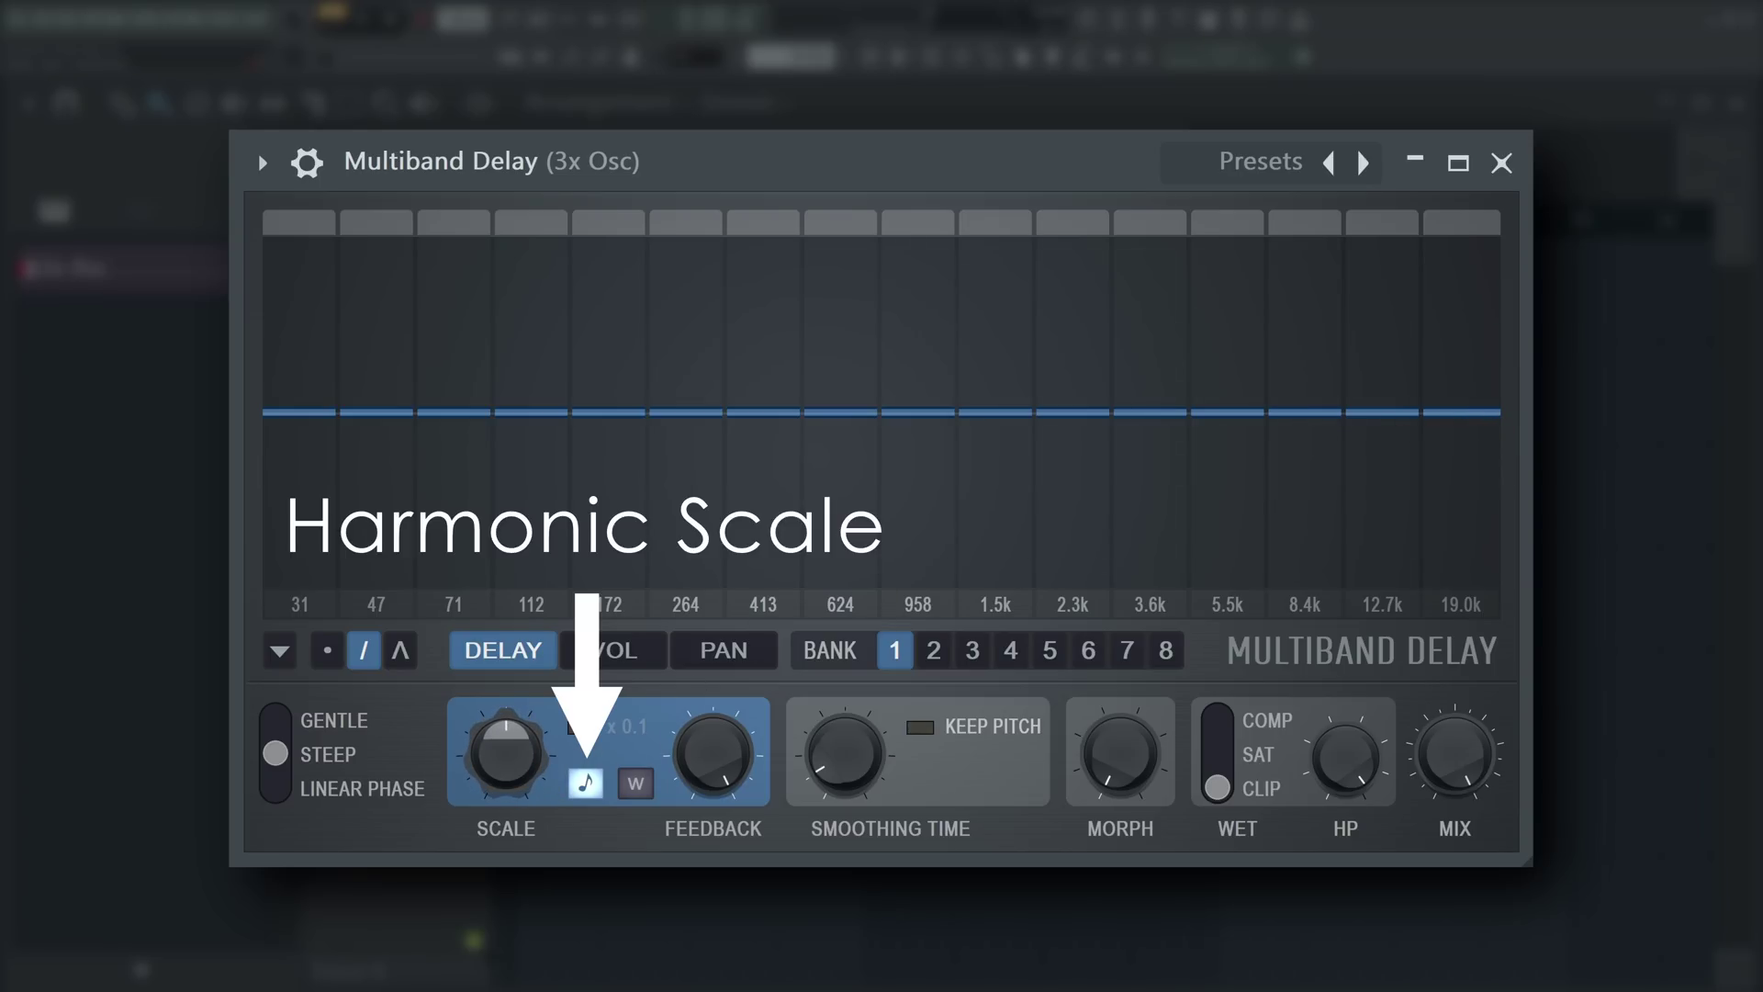
key(space)
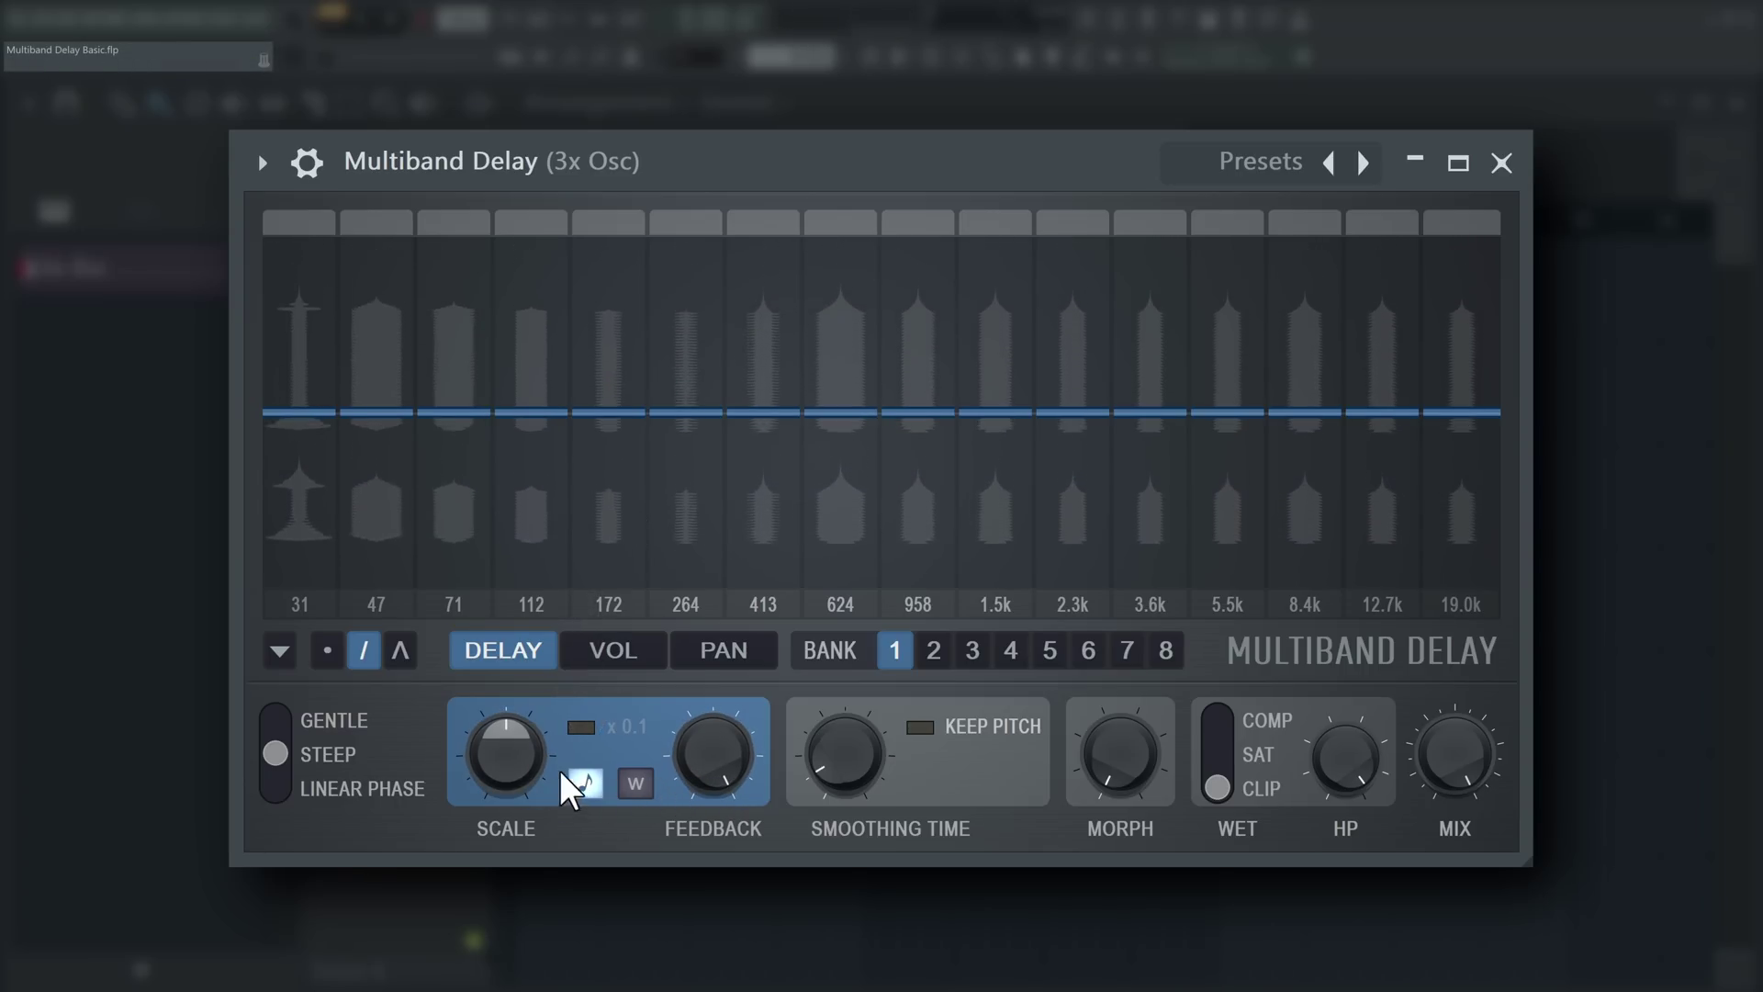
mouse_move(520, 771)
mouse_down()
mouse_move(520, 686)
mouse_move(520, 767)
mouse_up()
Step: Set bands 1–2 to -10 semitones, drop band 4 to the bottom, and paint varied heights across bands 5–15
click(320, 484)
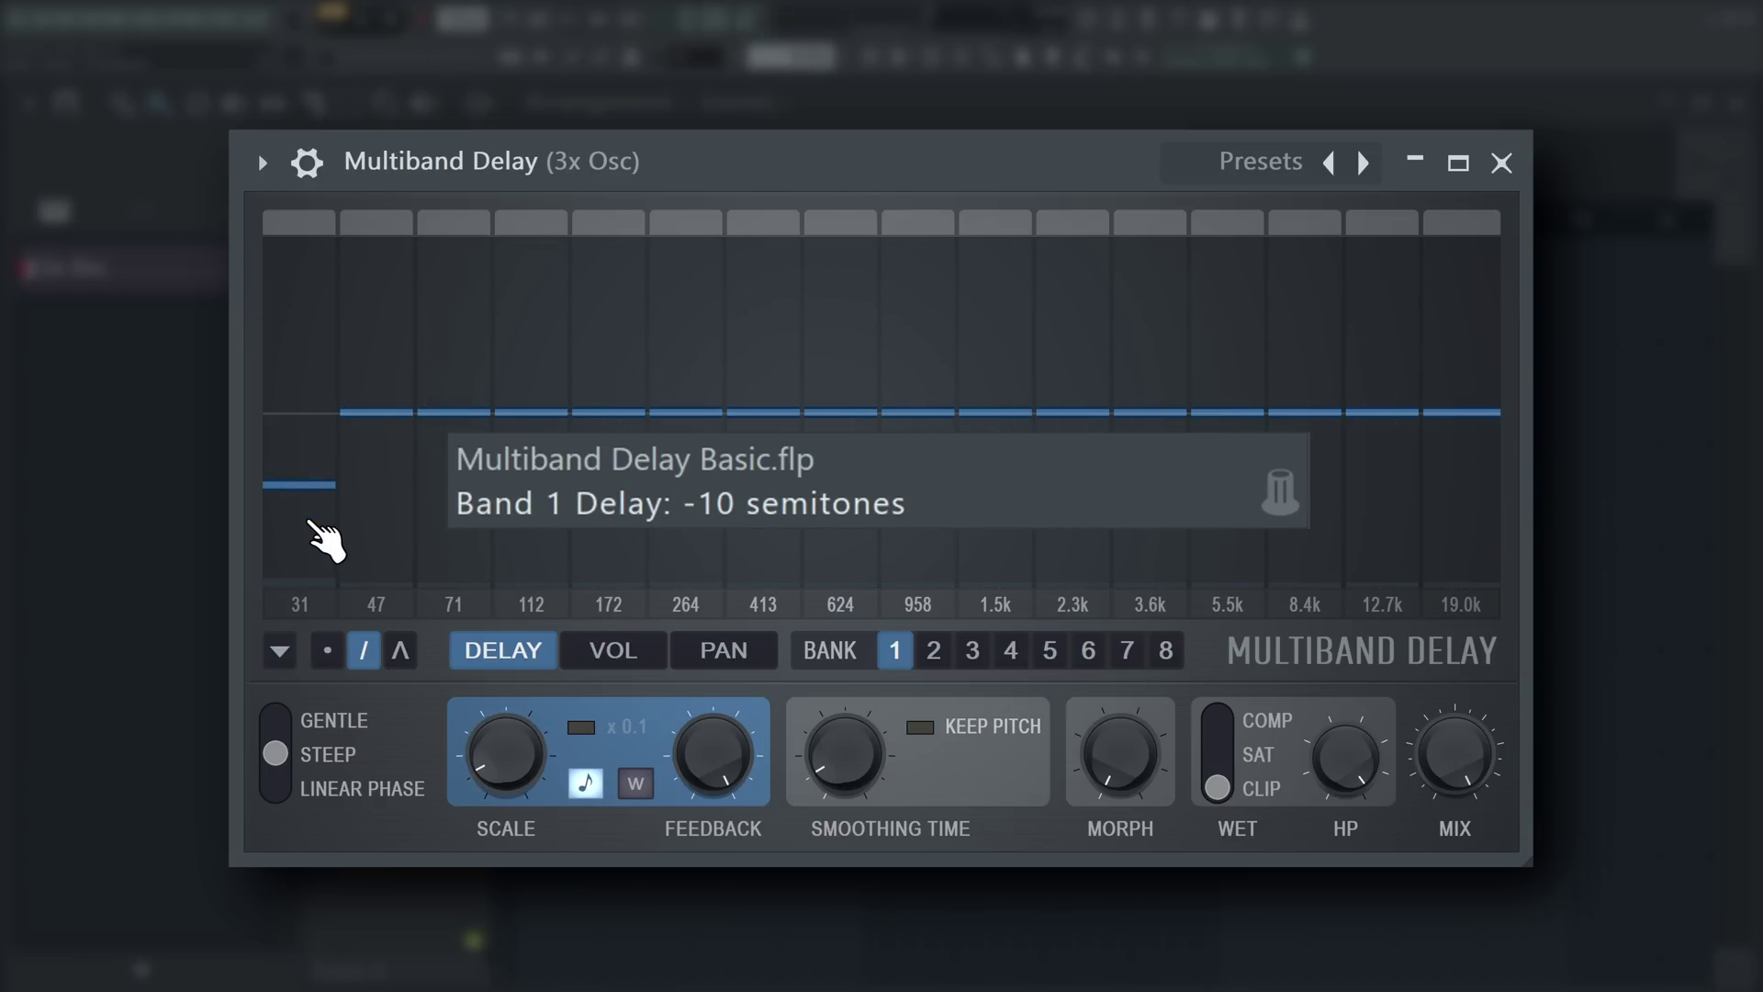
click(320, 492)
click(376, 491)
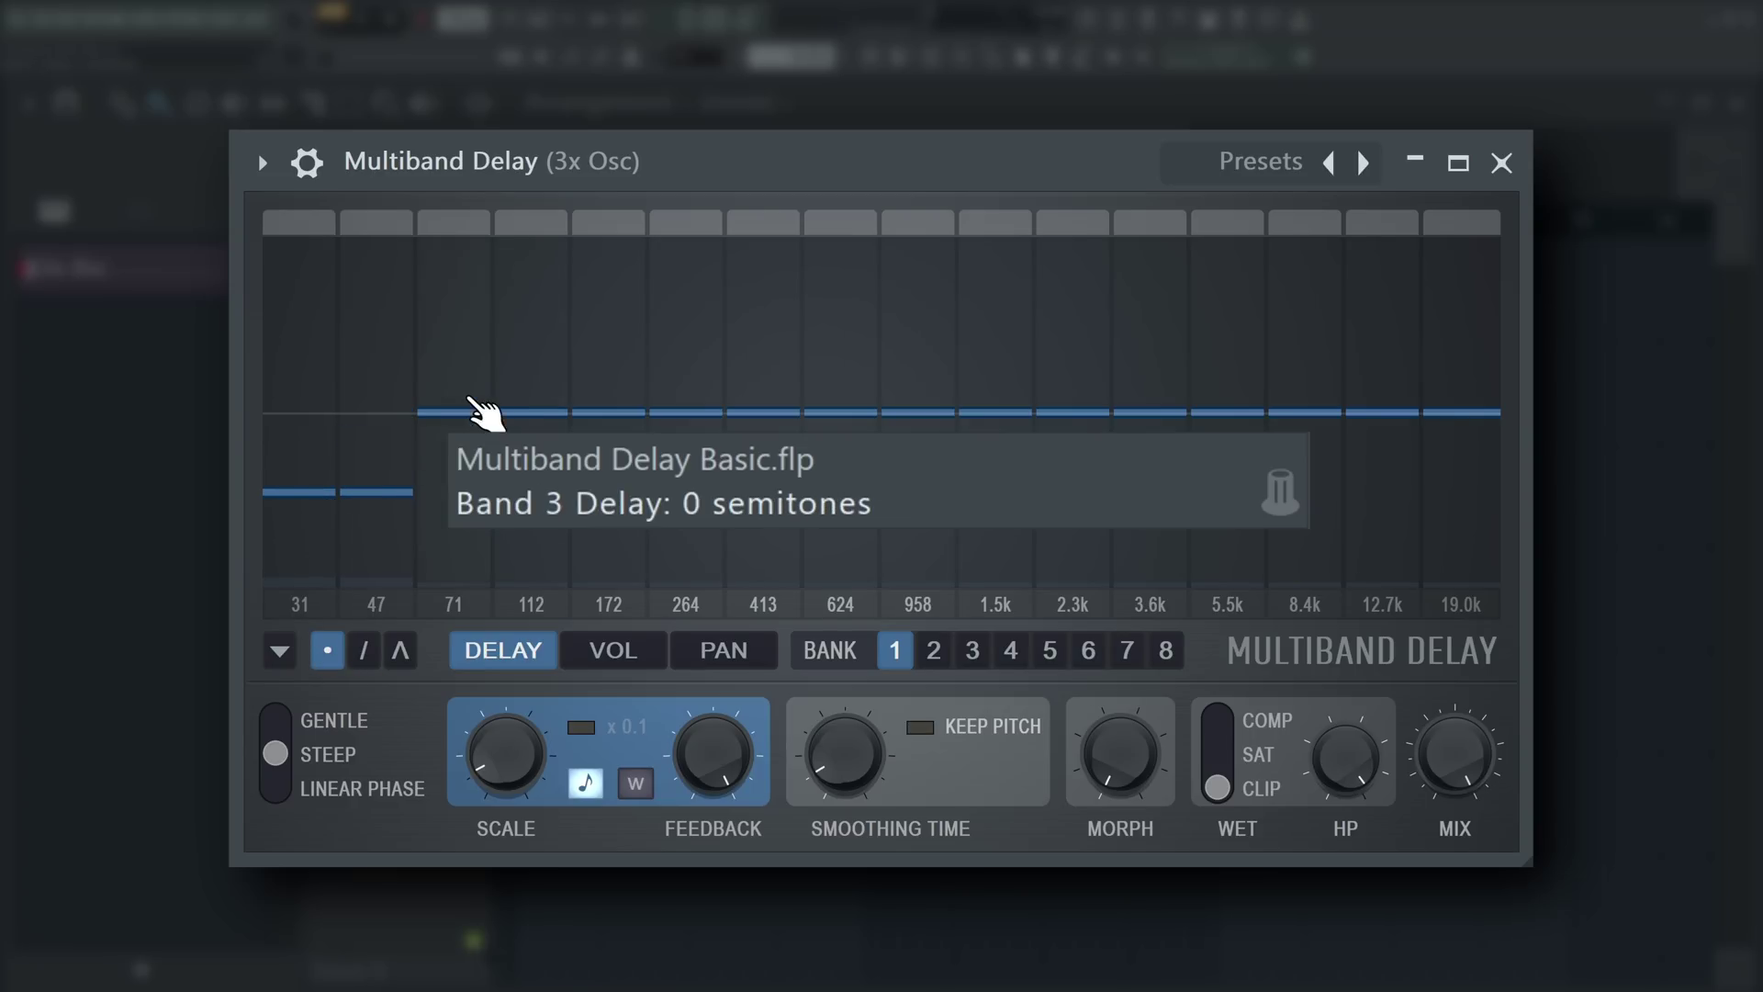
click(530, 580)
click(625, 289)
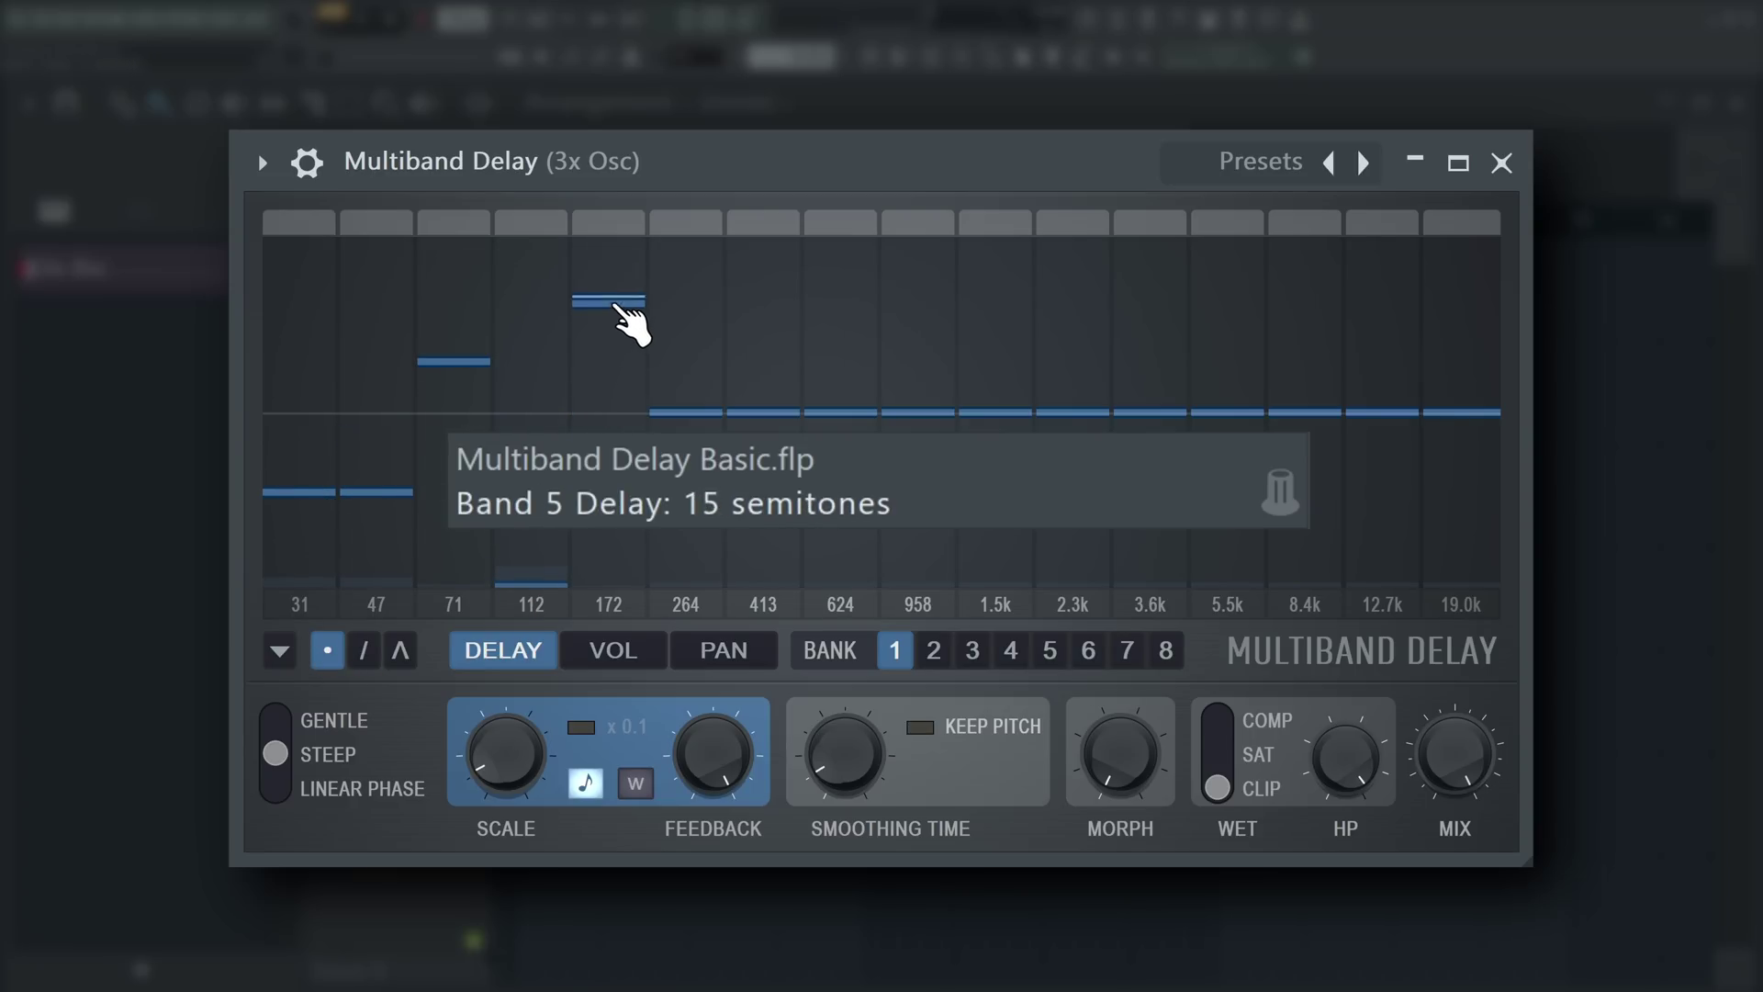
mouse_move(630, 321)
mouse_down()
mouse_move(1251, 321)
mouse_move(1309, 509)
mouse_move(1382, 336)
mouse_move(1427, 391)
mouse_move(1424, 485)
mouse_move(1400, 478)
mouse_move(1405, 327)
mouse_move(1444, 494)
mouse_up()
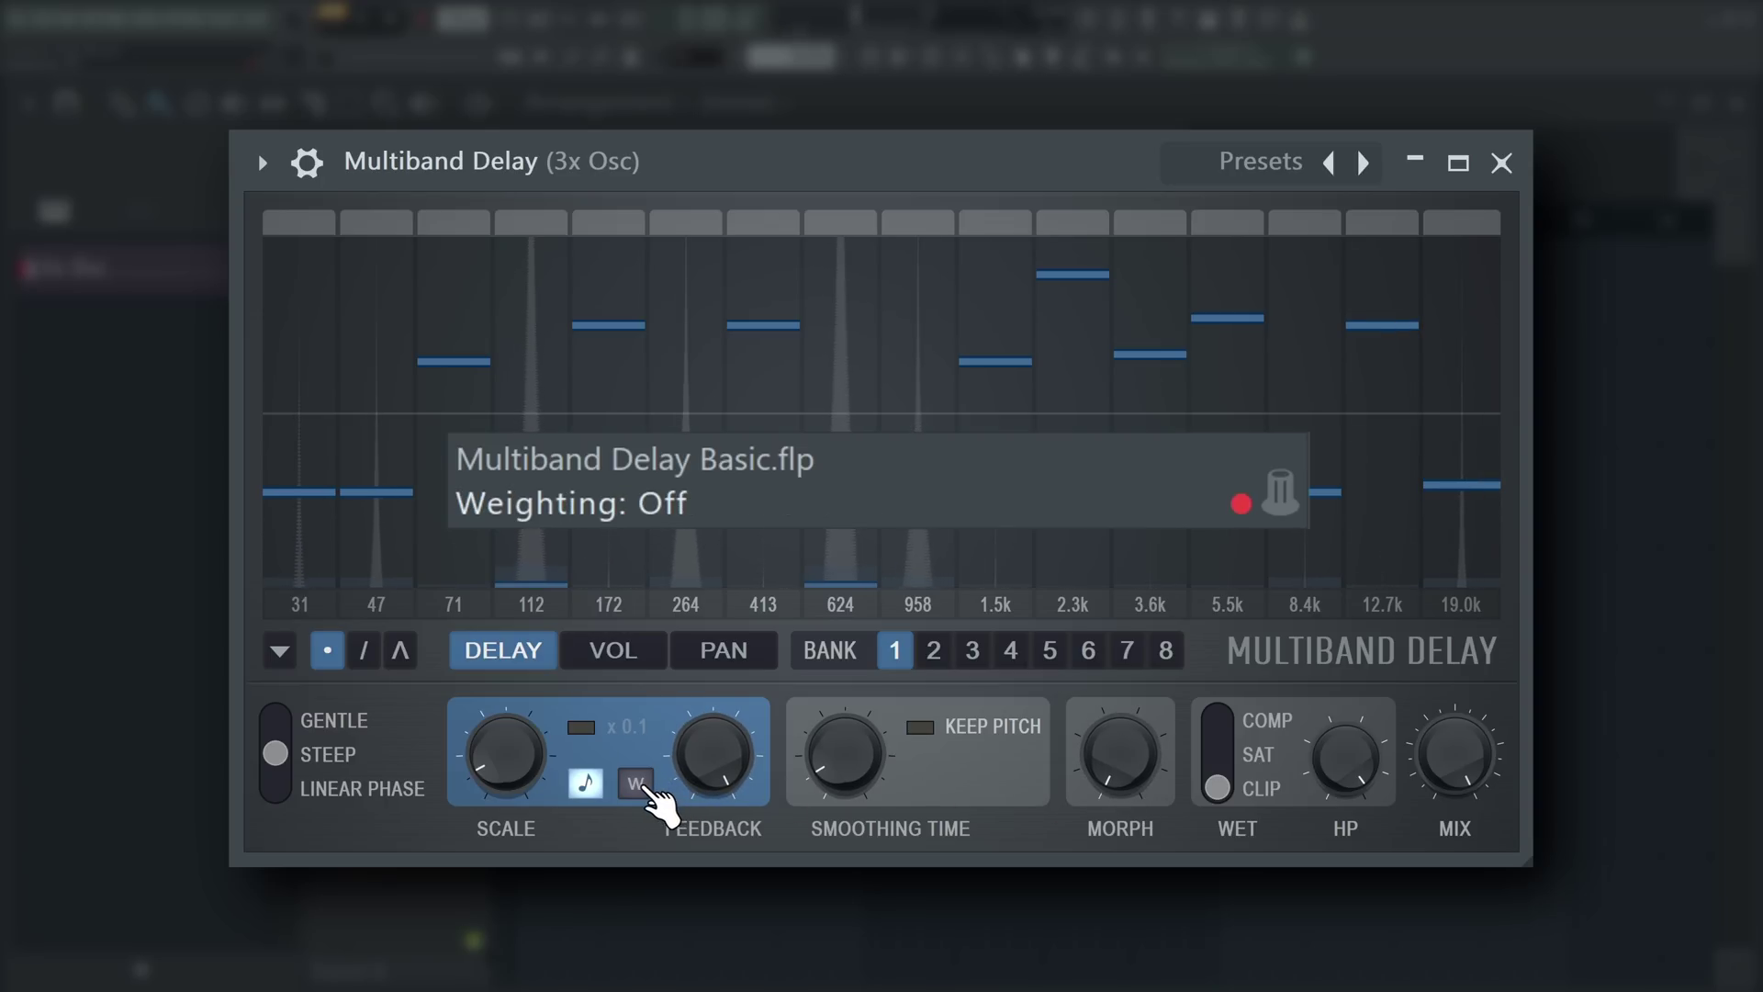
Step: Turn on weighting and raise the SCALE and FEEDBACK knobs
click(638, 783)
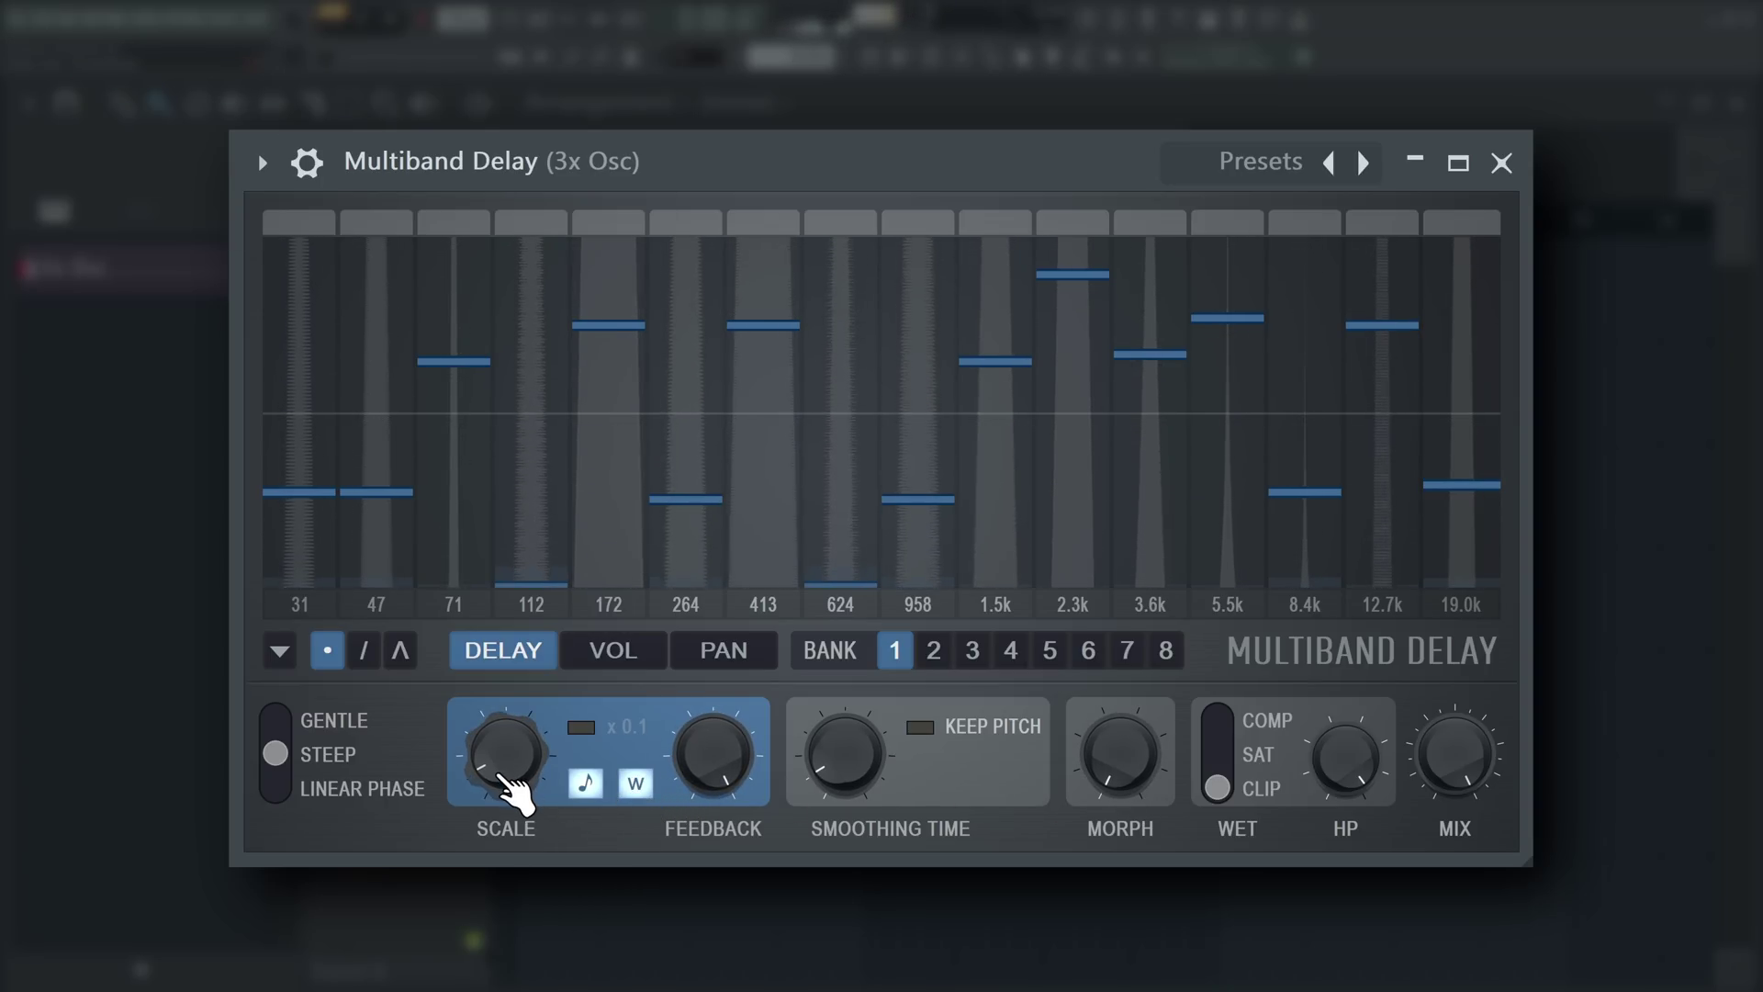
drag(503, 755, 503, 732)
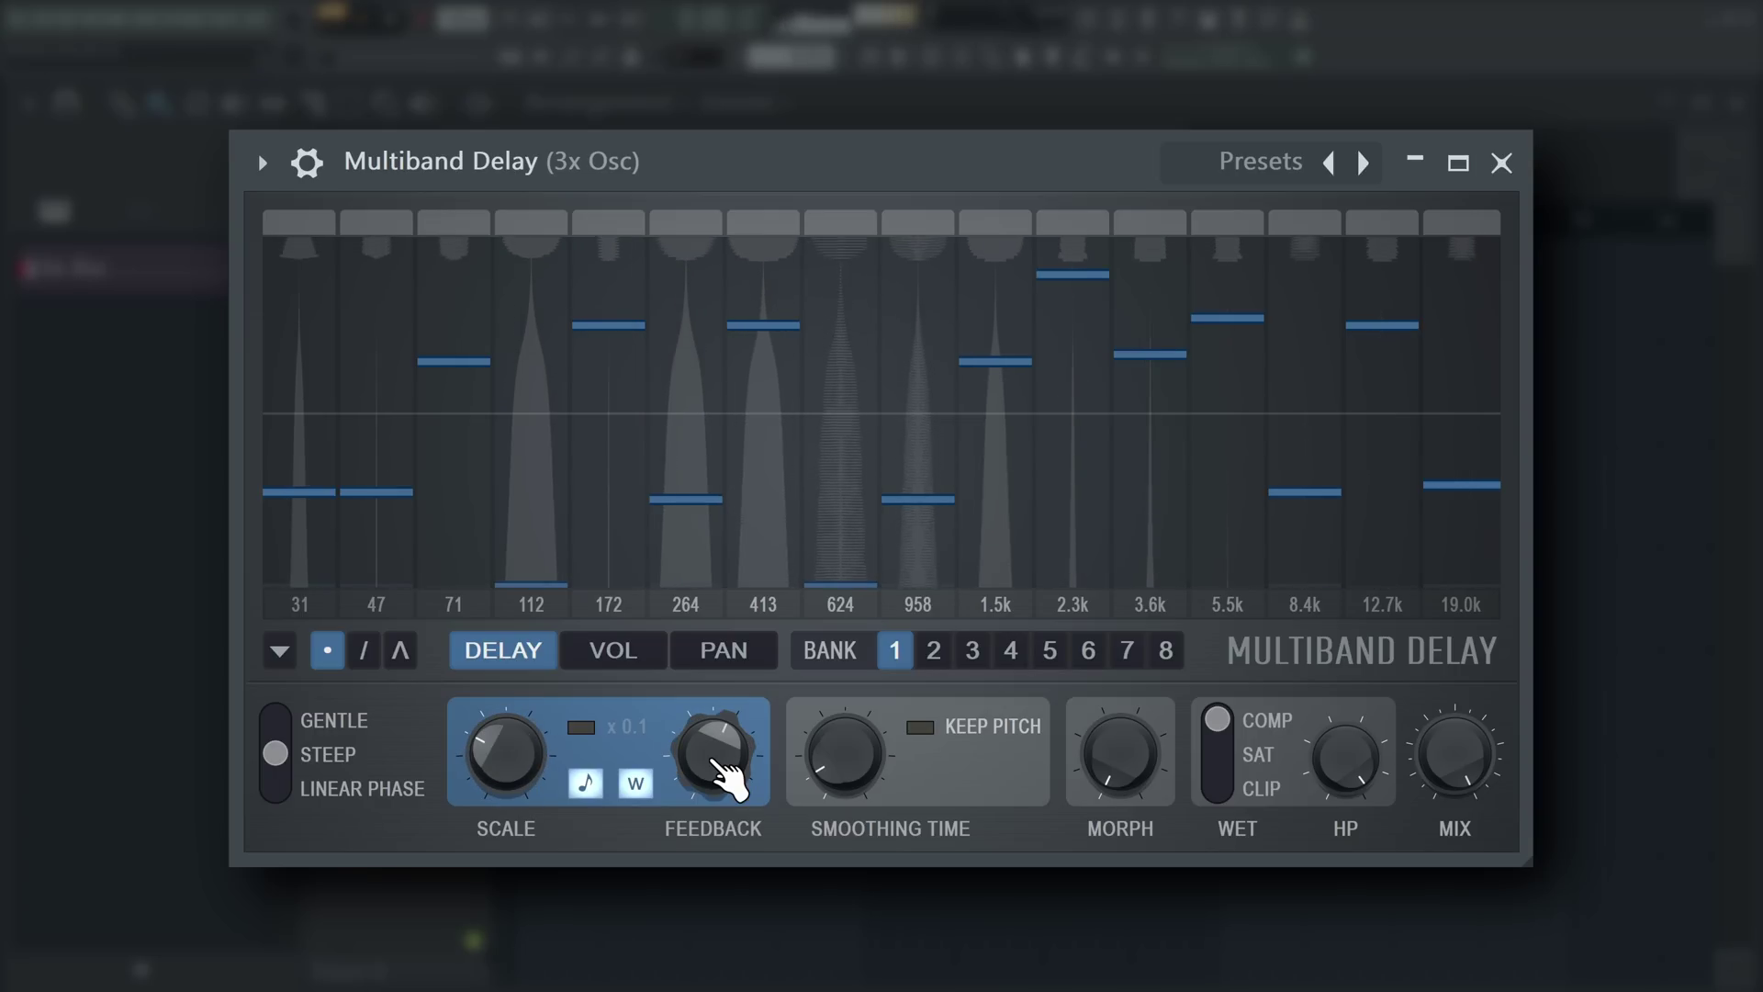
drag(720, 775, 723, 754)
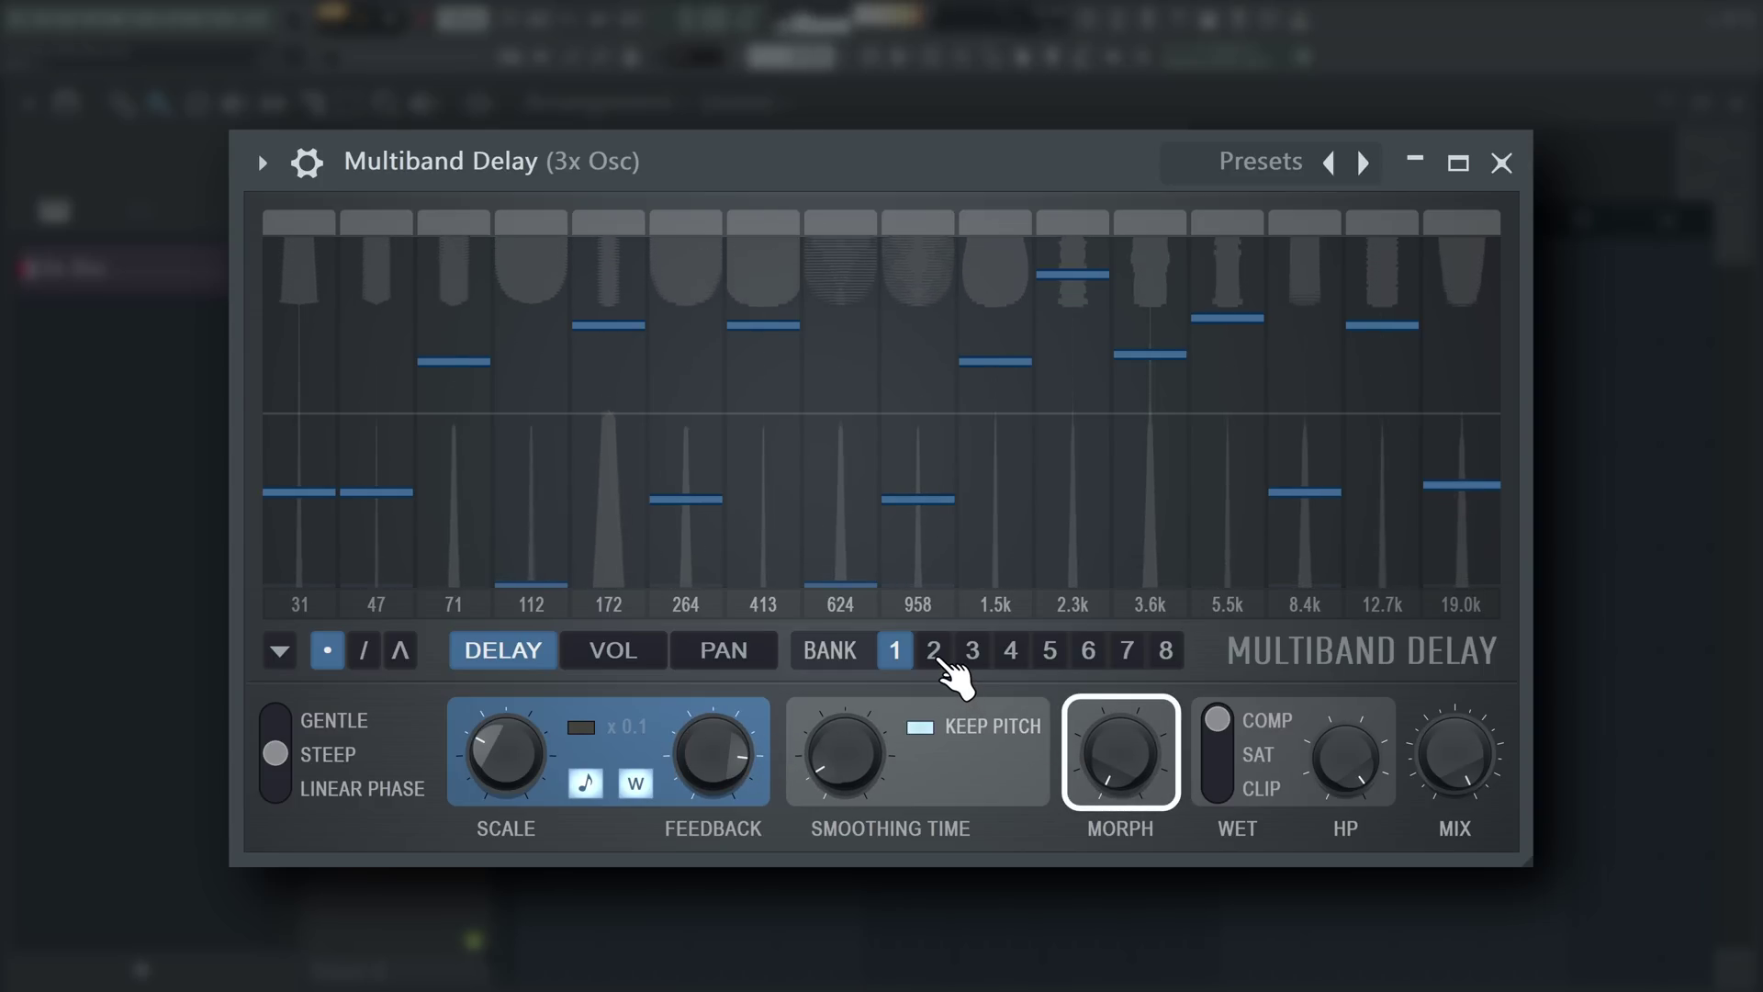
Step: Audition Multiband Delay morph banks 2–8, go back to bank 1, and switch Keep Pitch off
click(946, 660)
click(972, 654)
click(1010, 654)
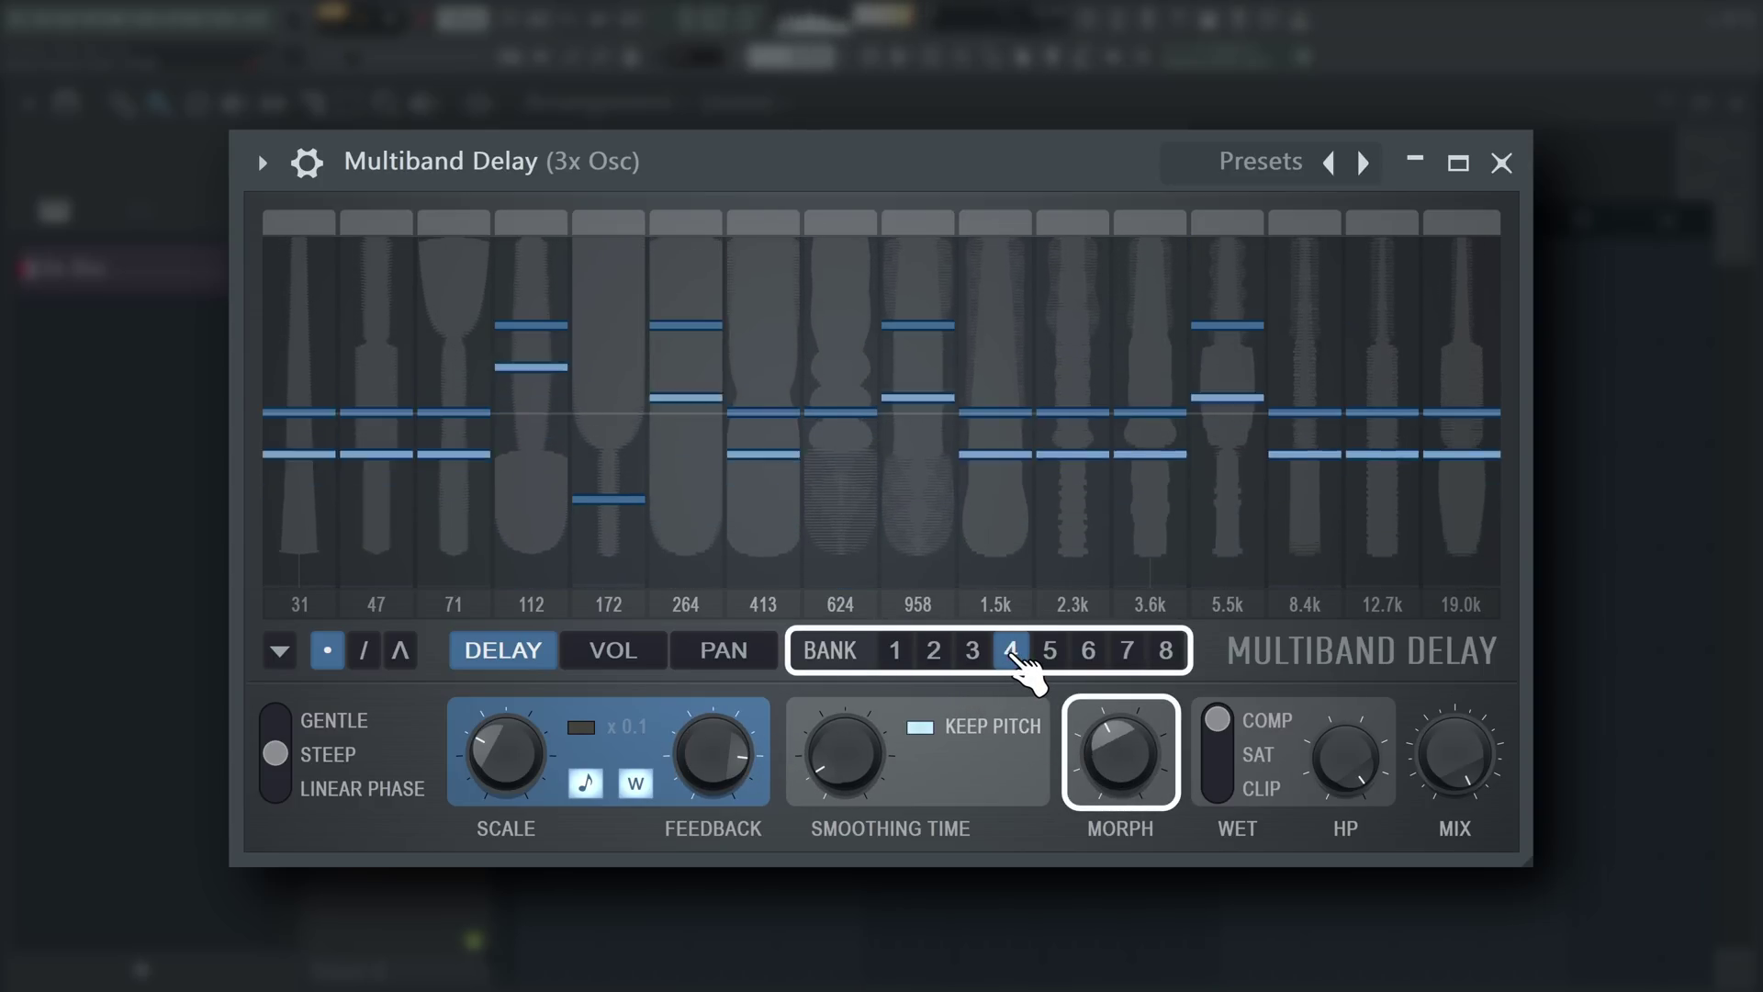
click(1049, 653)
click(1088, 654)
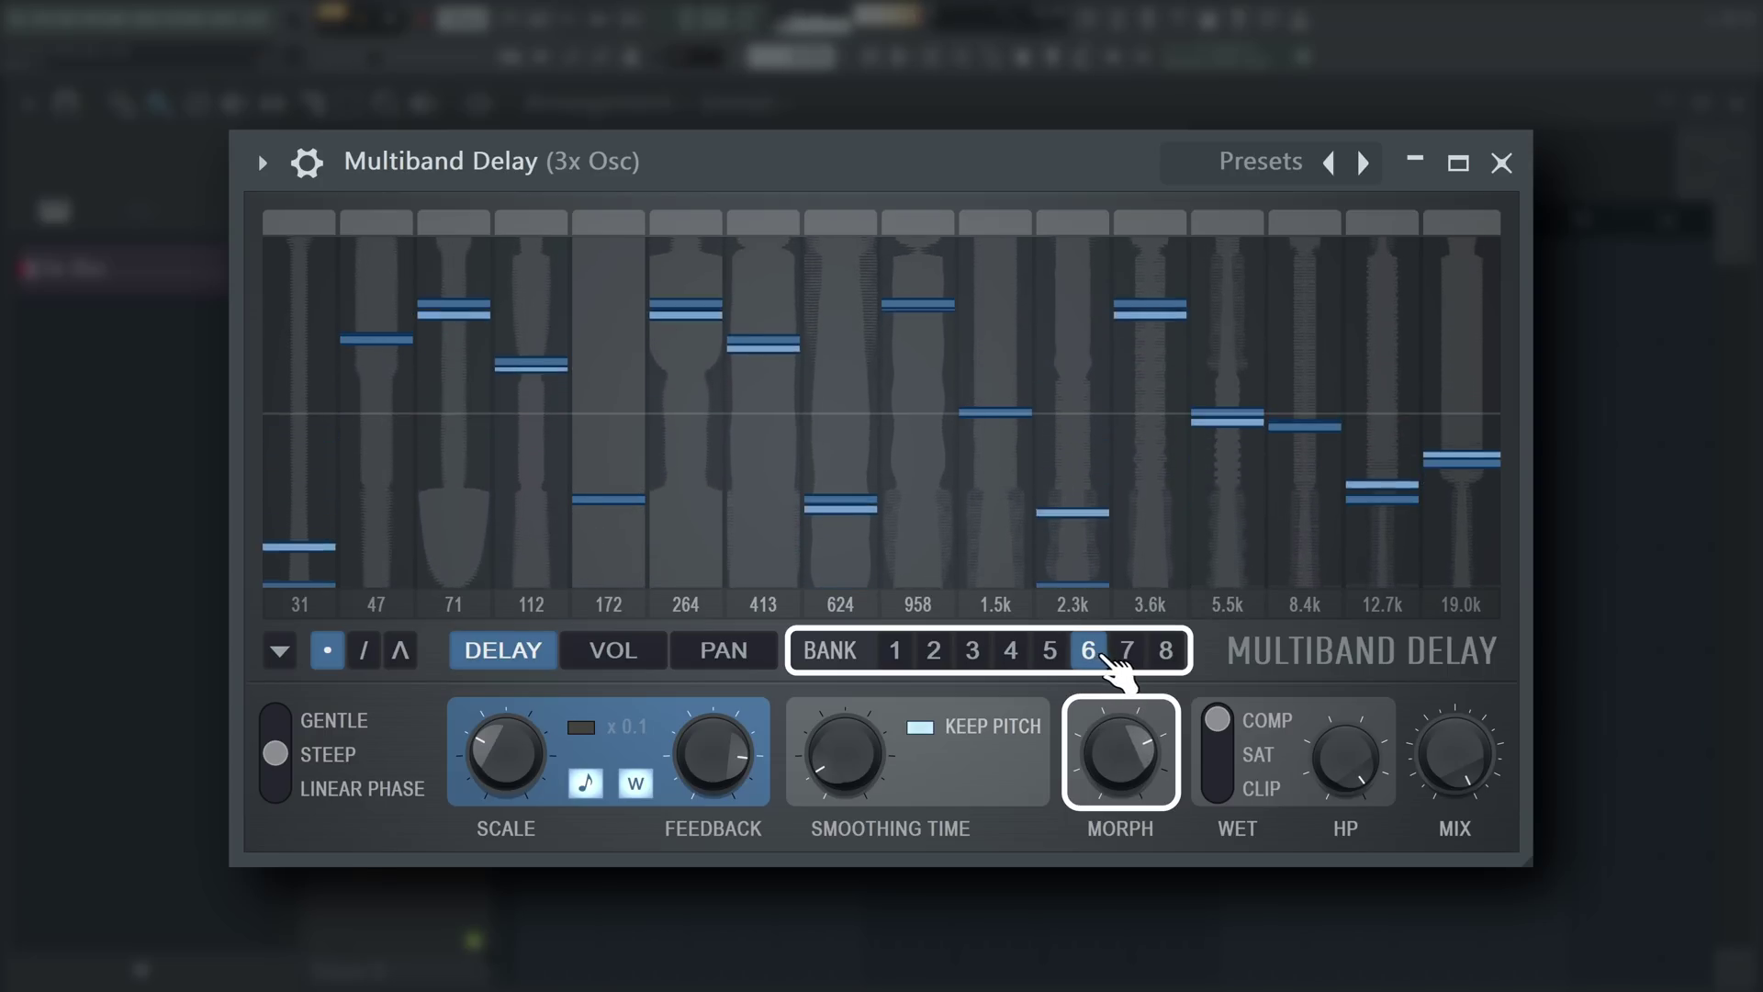
click(1128, 654)
click(1166, 654)
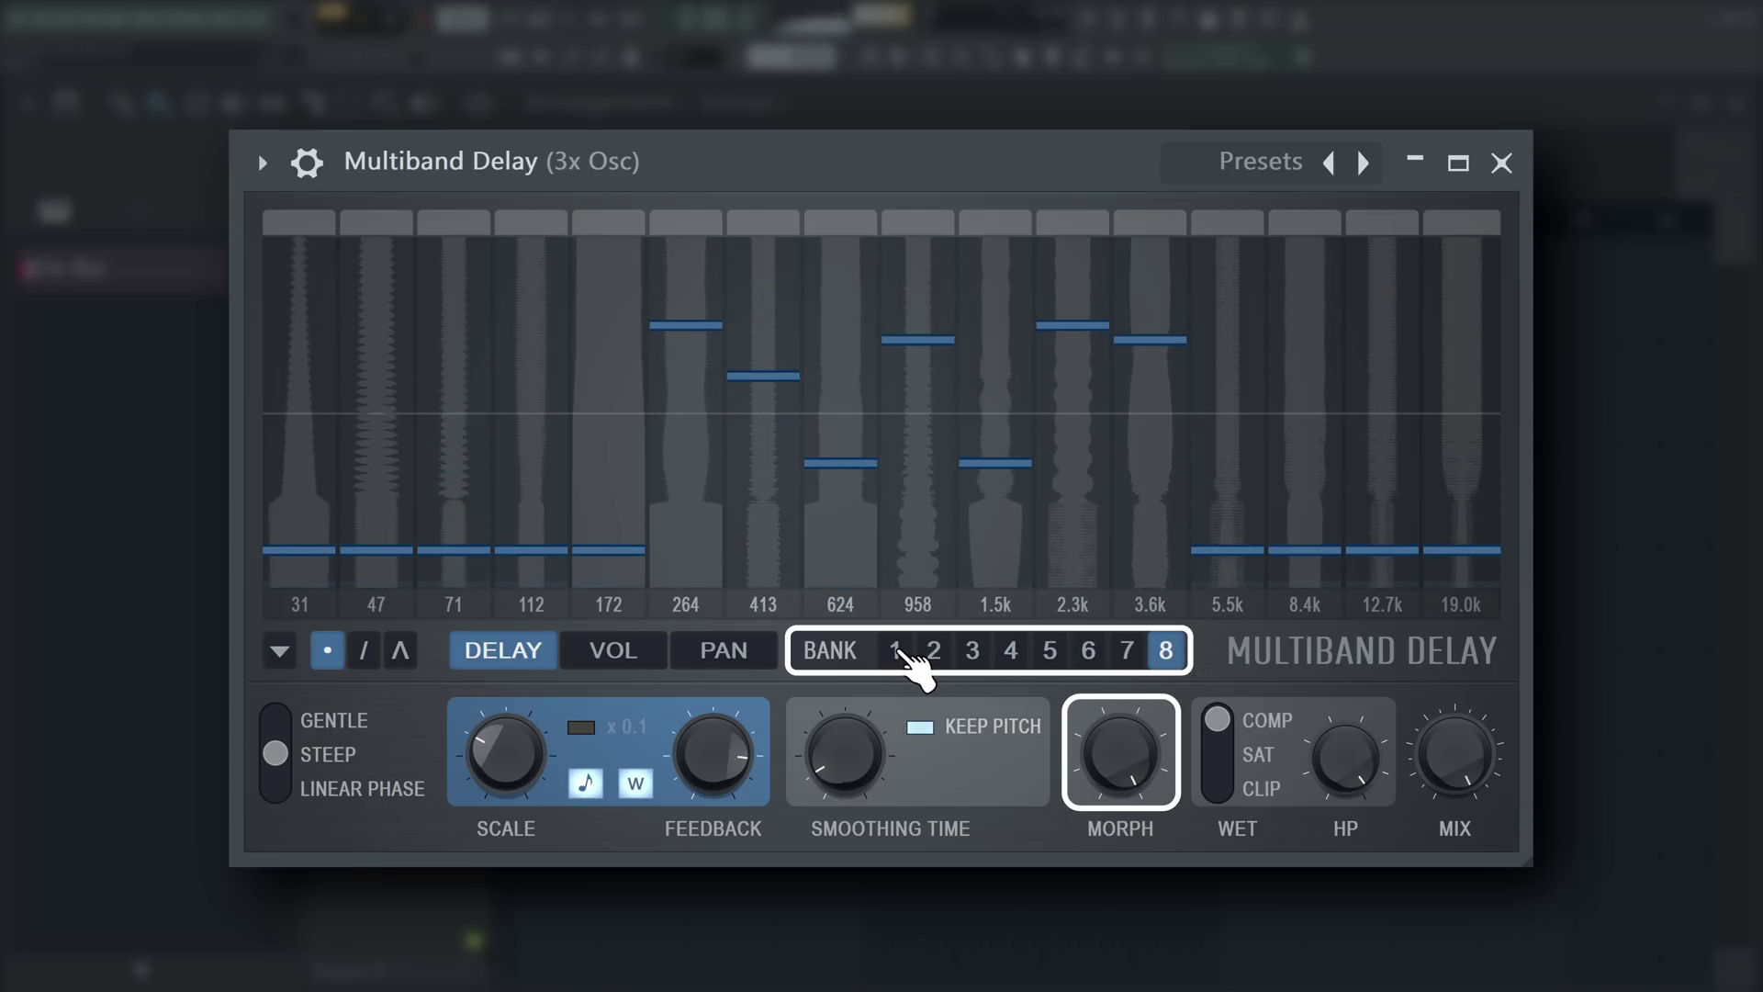
click(905, 654)
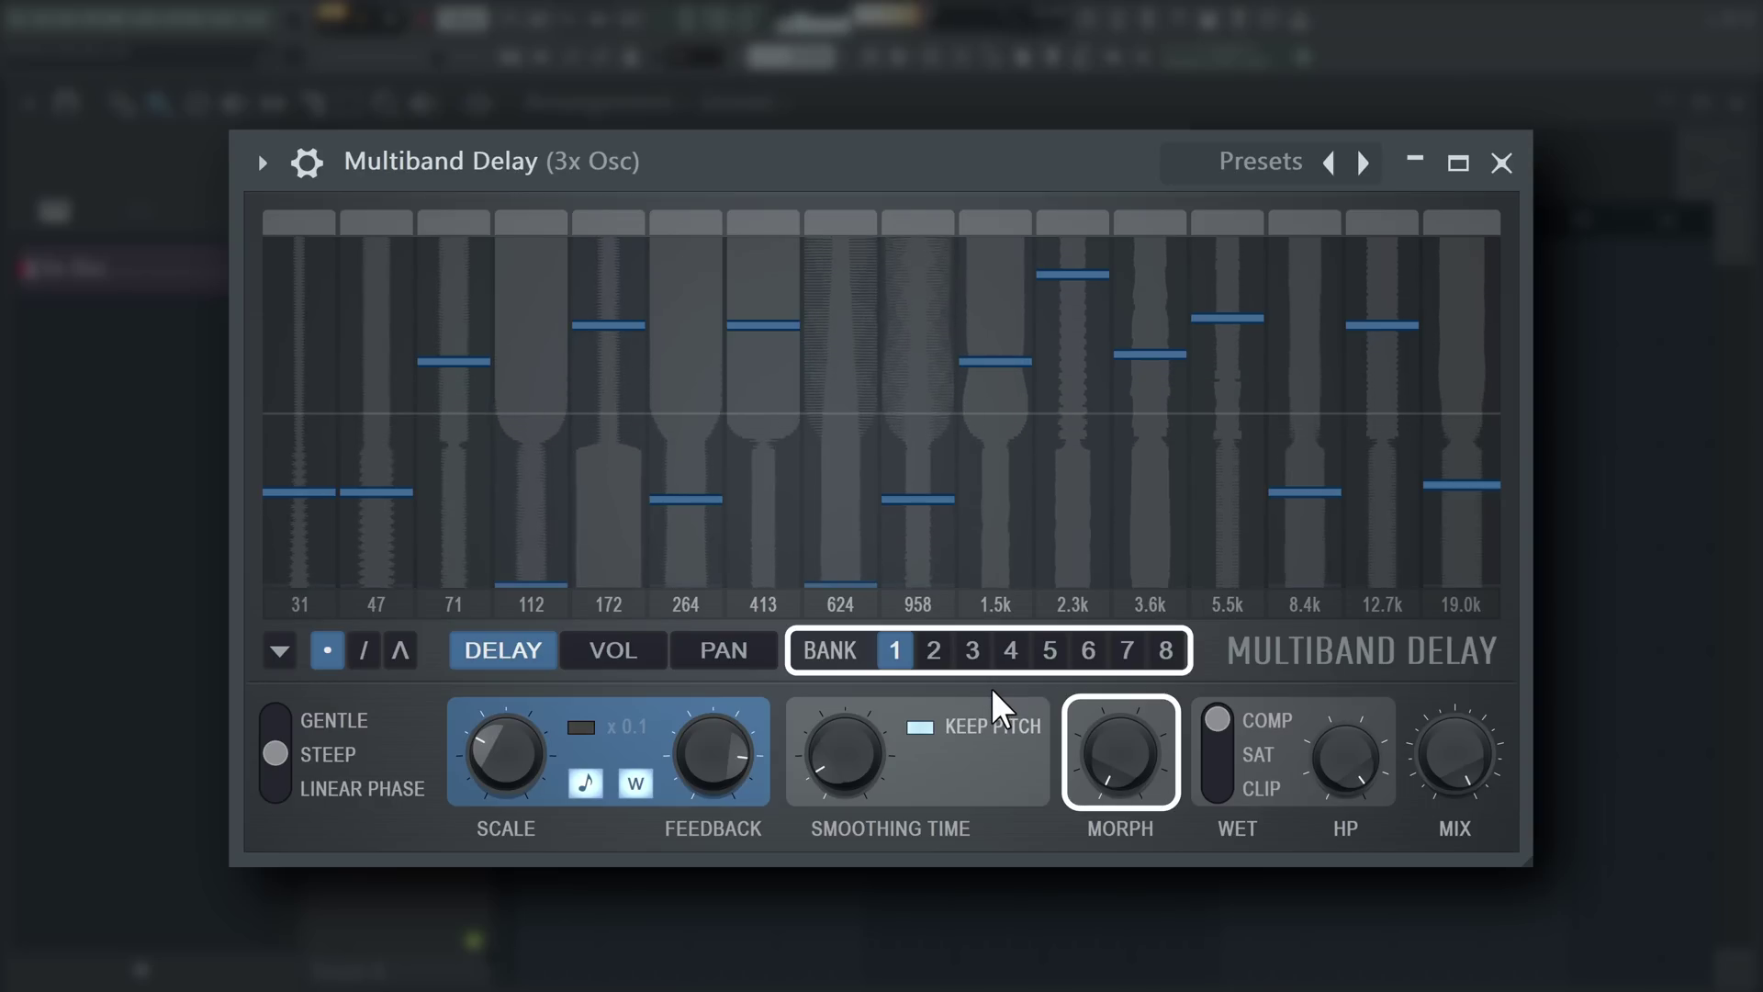
click(925, 724)
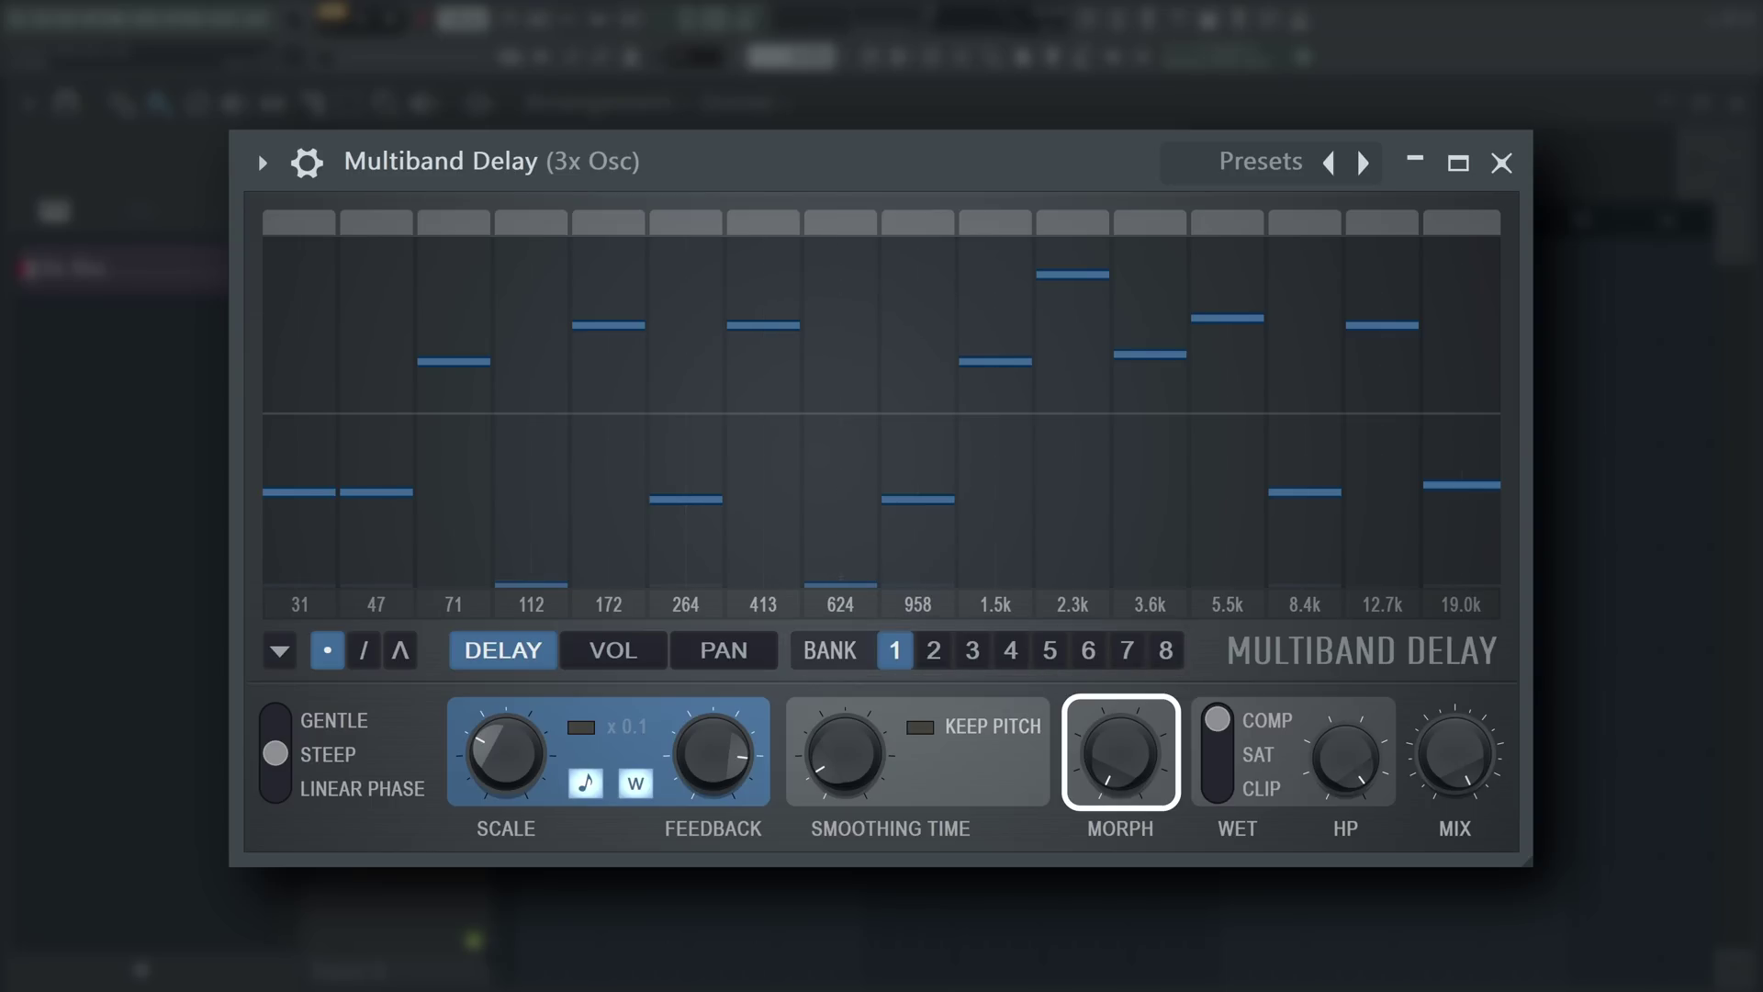
Step: Step through banks 2 to 8 and back to bank 1, watching the MORPH knob follow
click(935, 654)
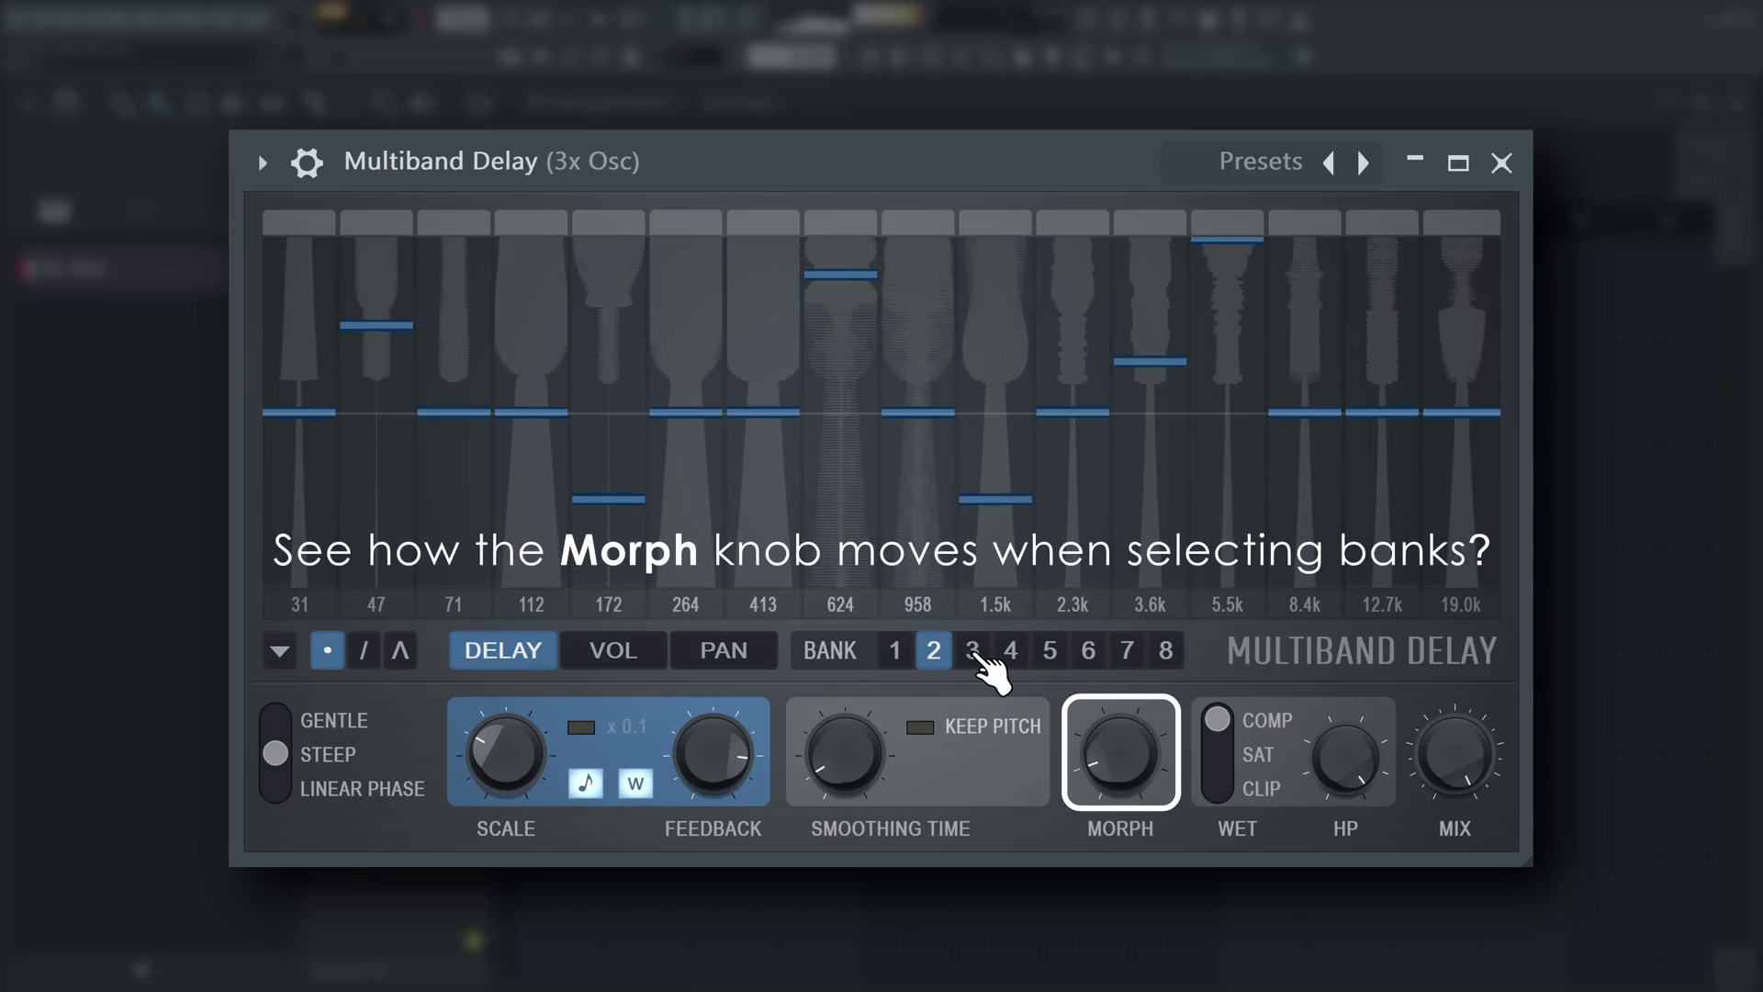
click(973, 654)
click(1011, 653)
click(1049, 654)
click(1088, 654)
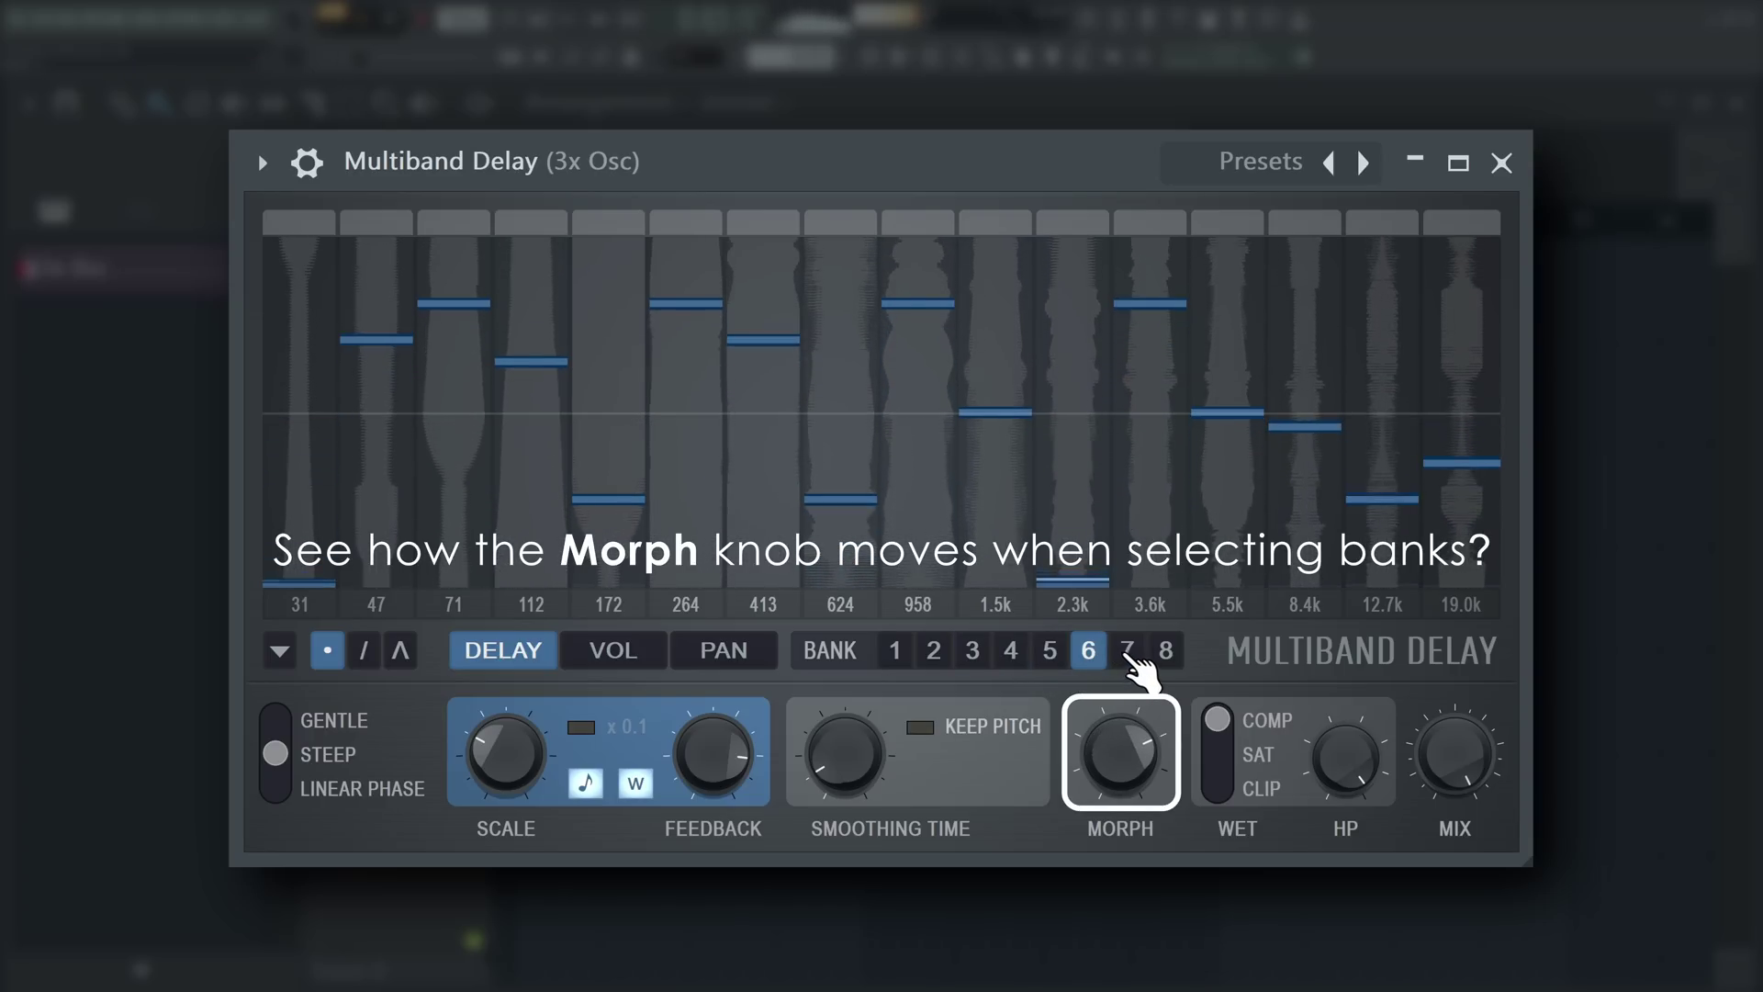
click(1126, 654)
click(1165, 654)
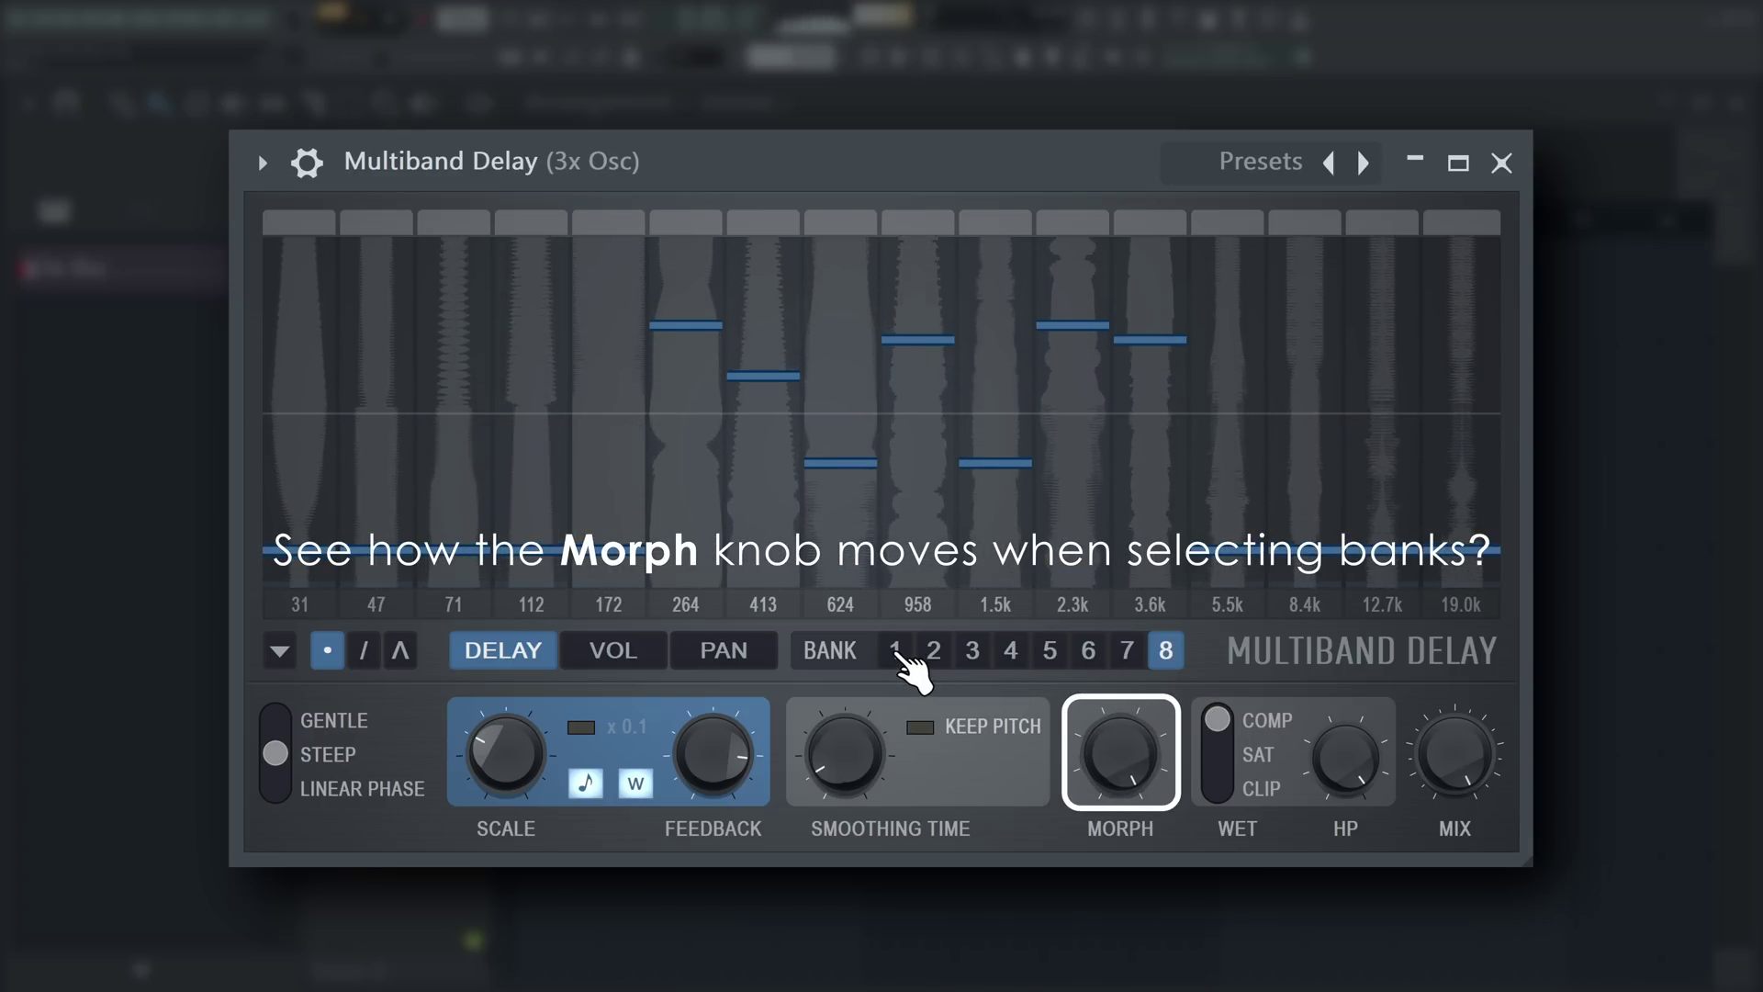
click(895, 652)
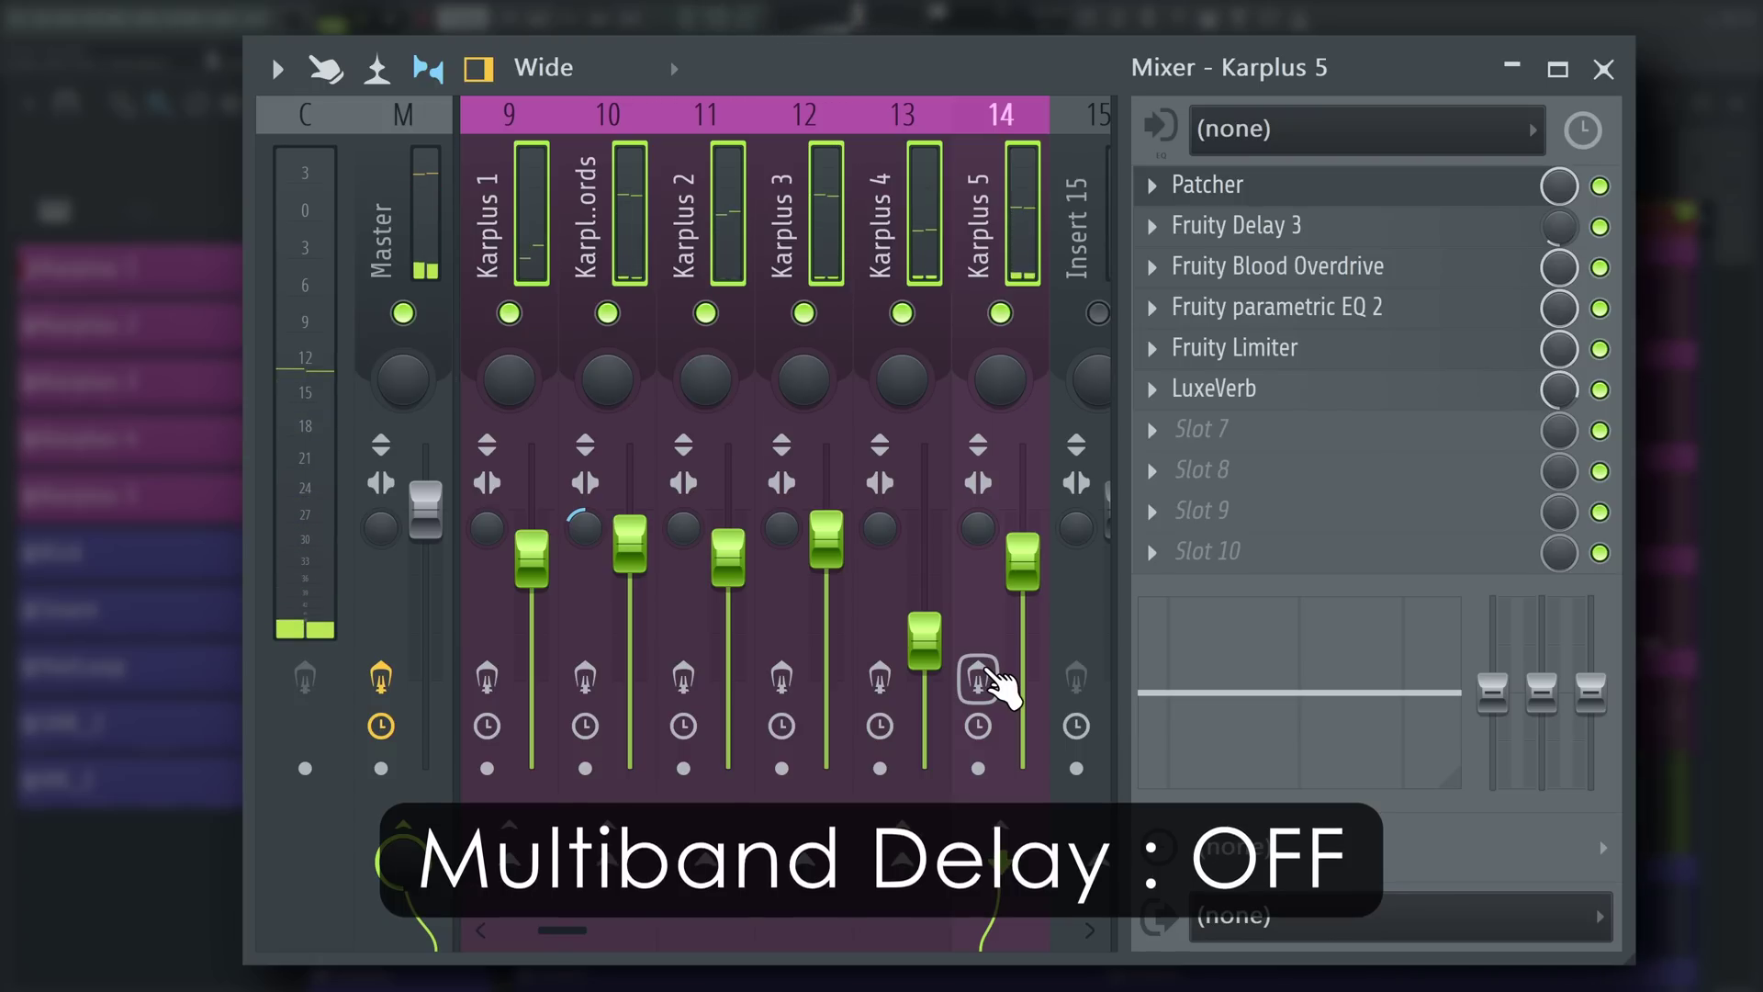
Step: Change the routing of the Karplus 5 mixer insert
click(988, 671)
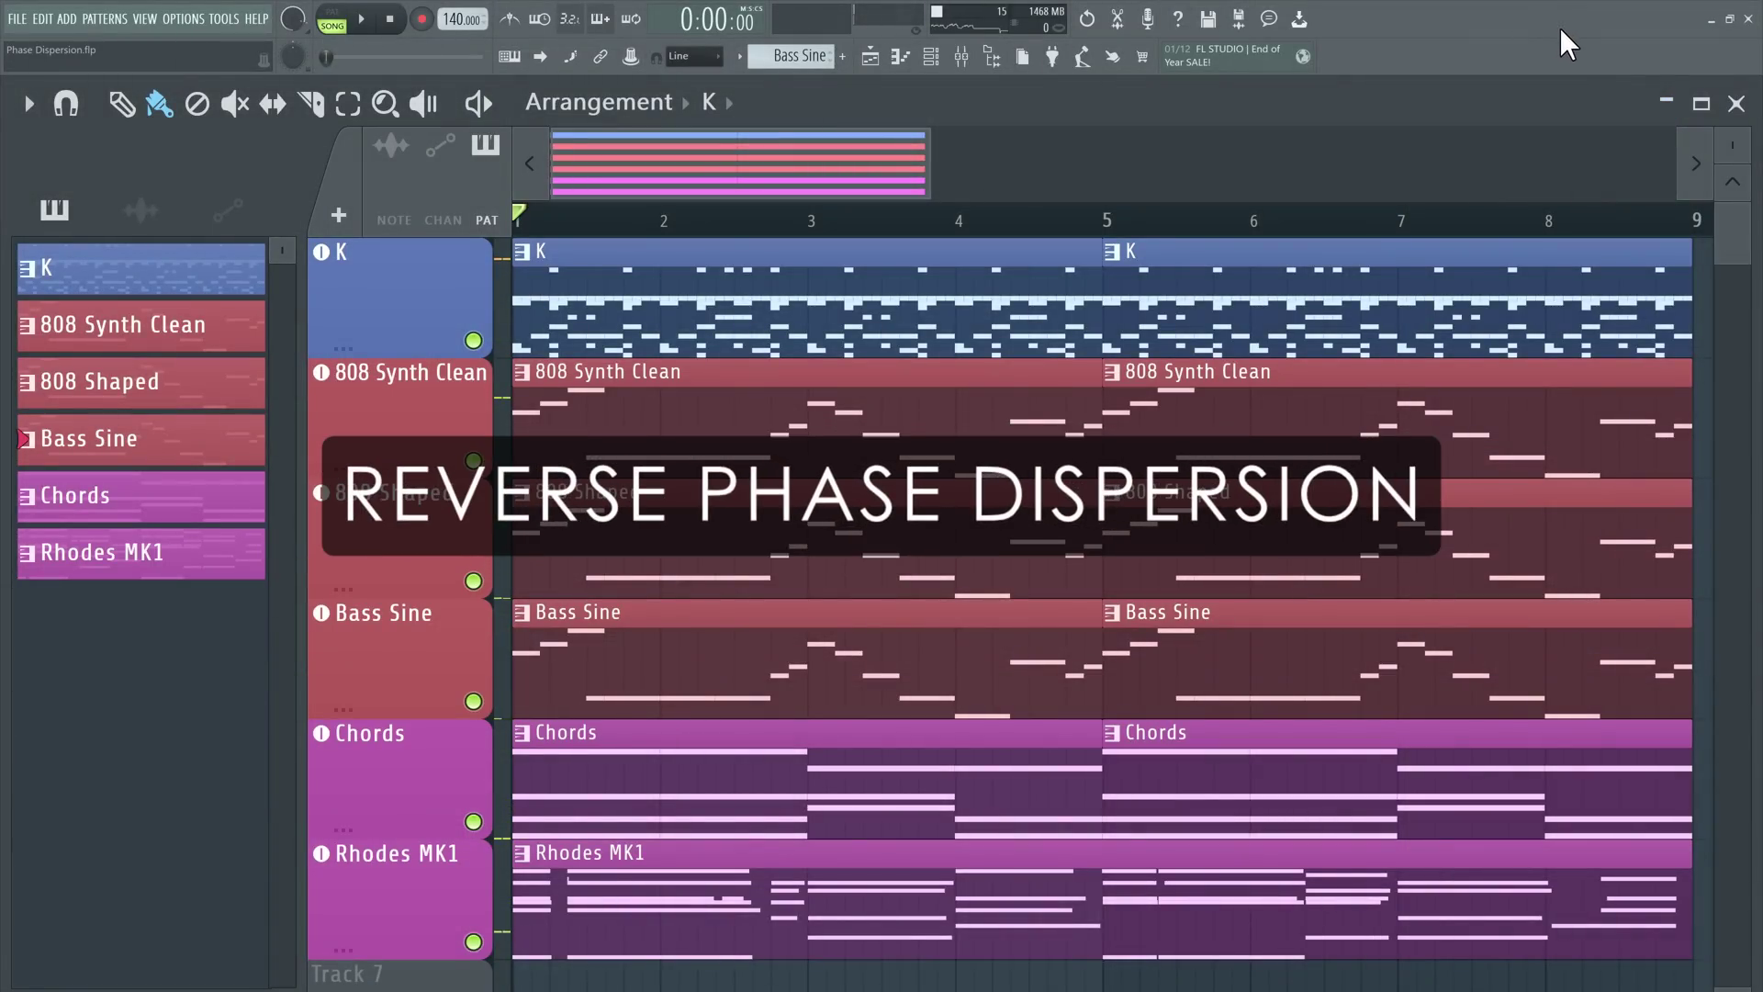
Step: Play the Patcher resonator example with five delay bands active
key(space)
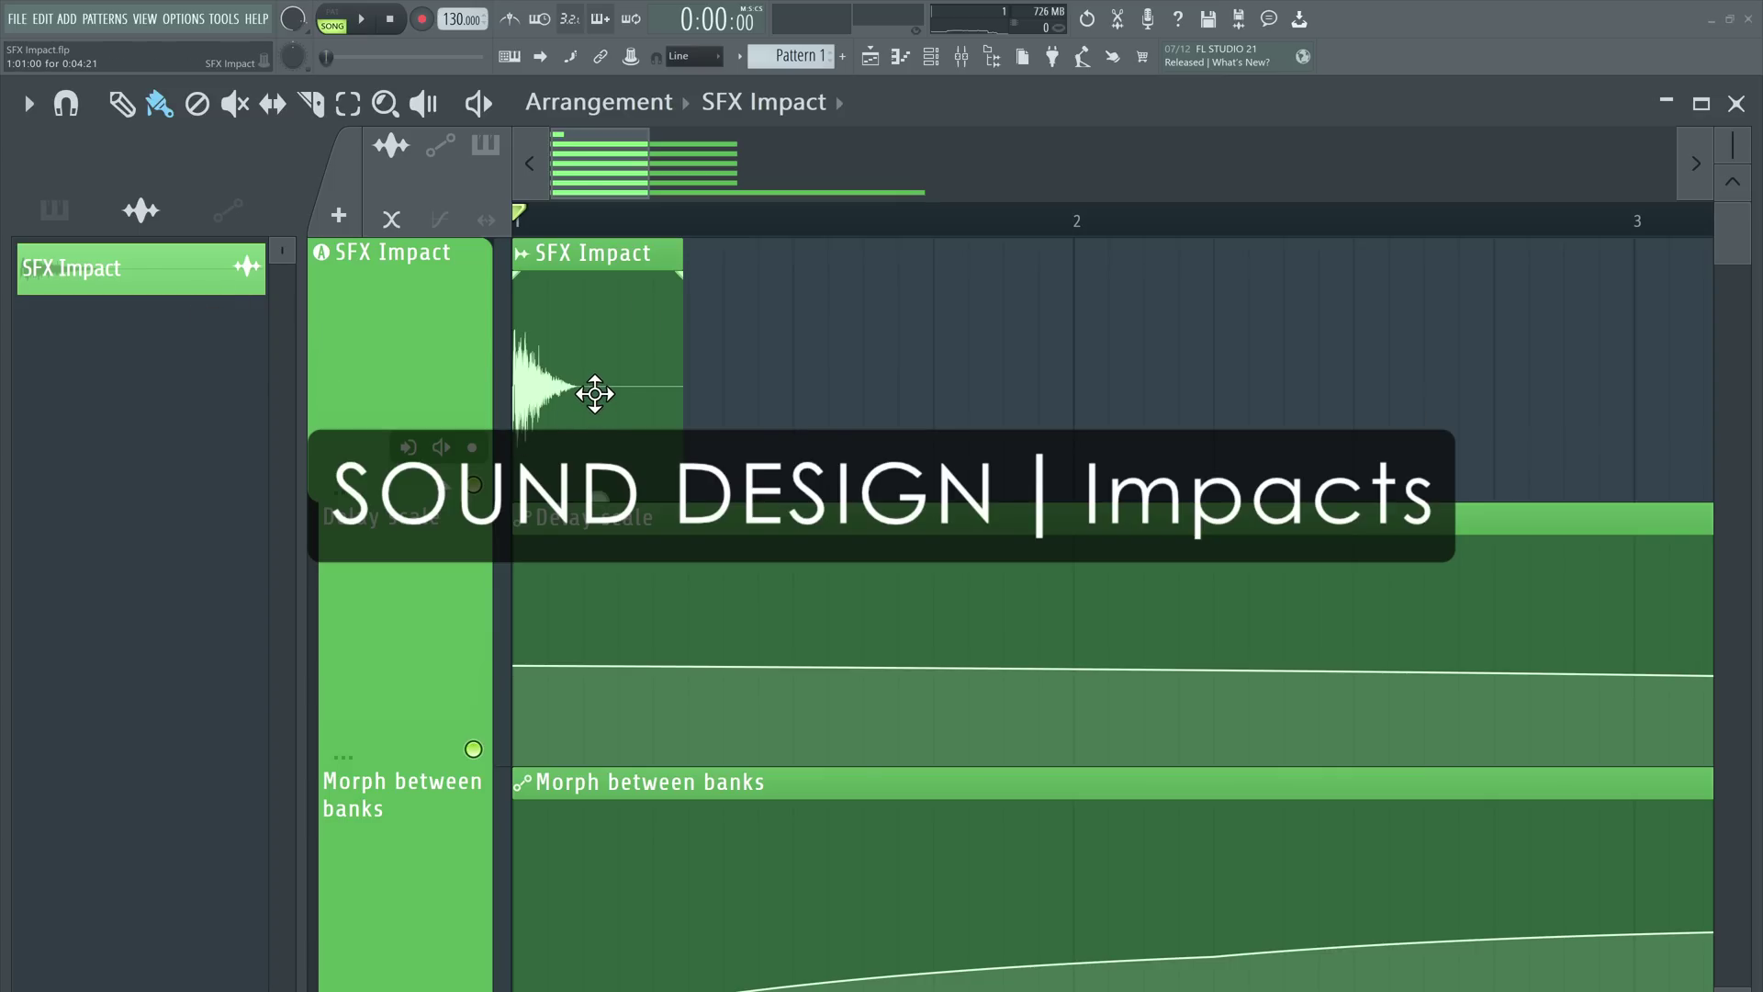
Step: Check the SFX Impact clip's sample, then play the SFX Impact track's Multiband Delay with its morph automation
double_click(595, 394)
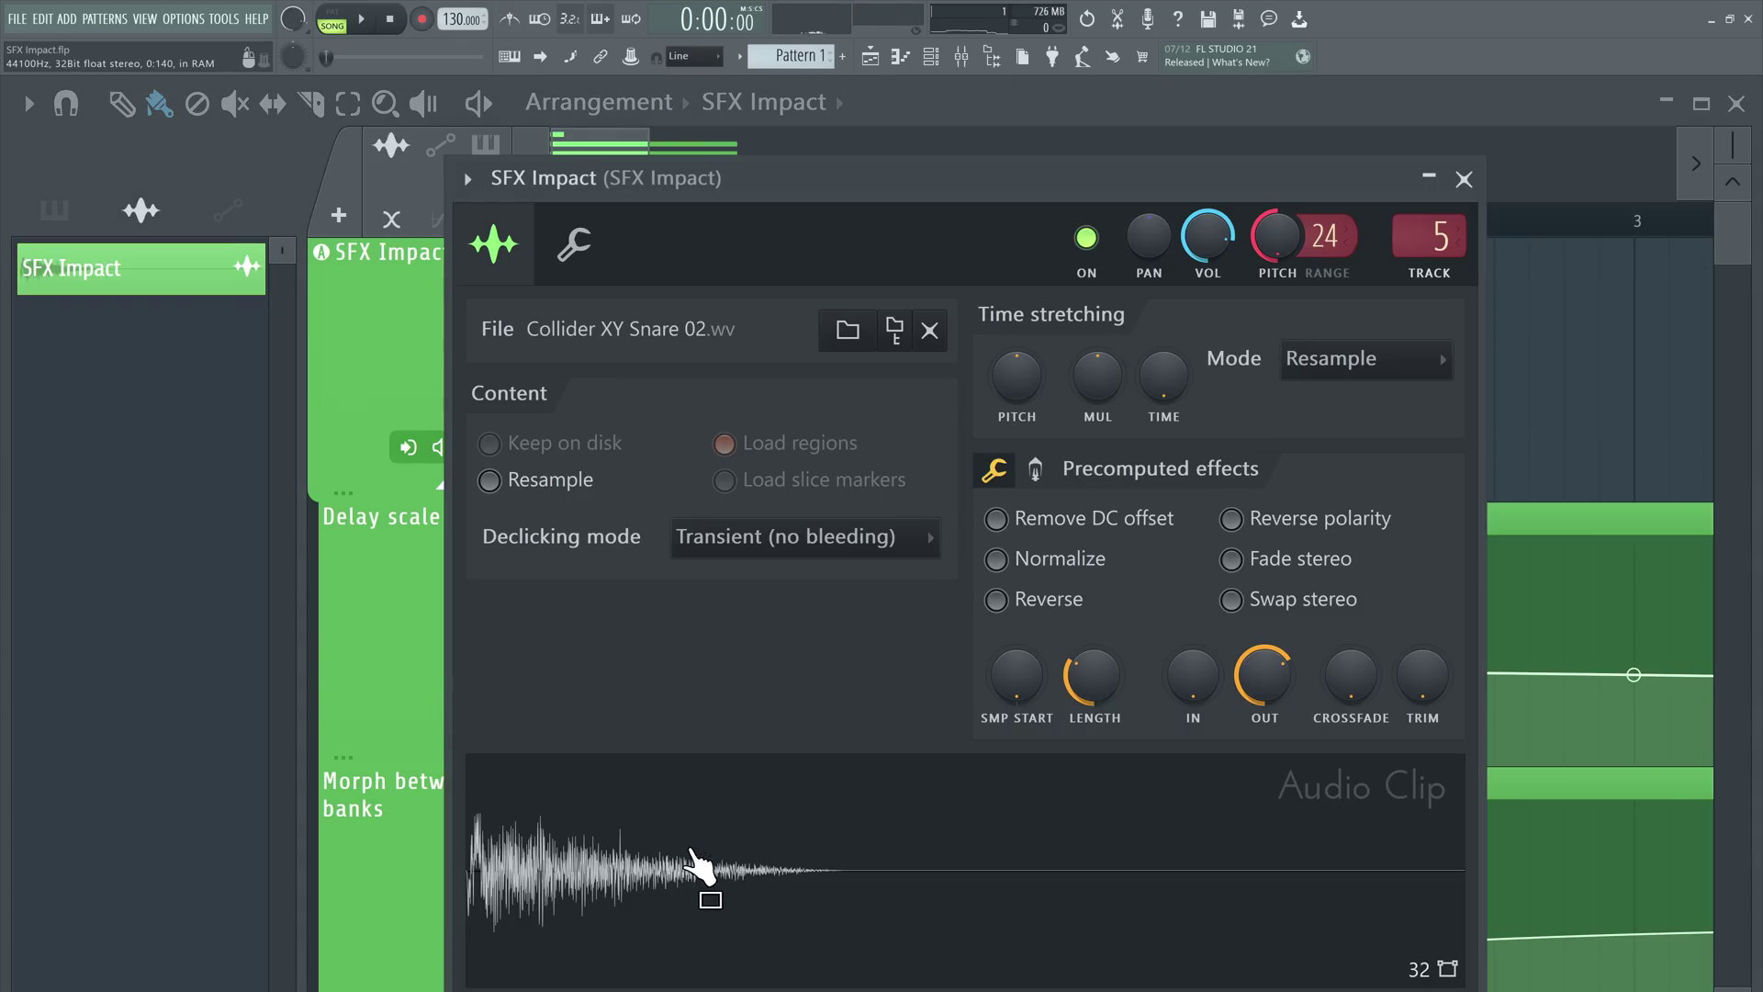
click(1463, 180)
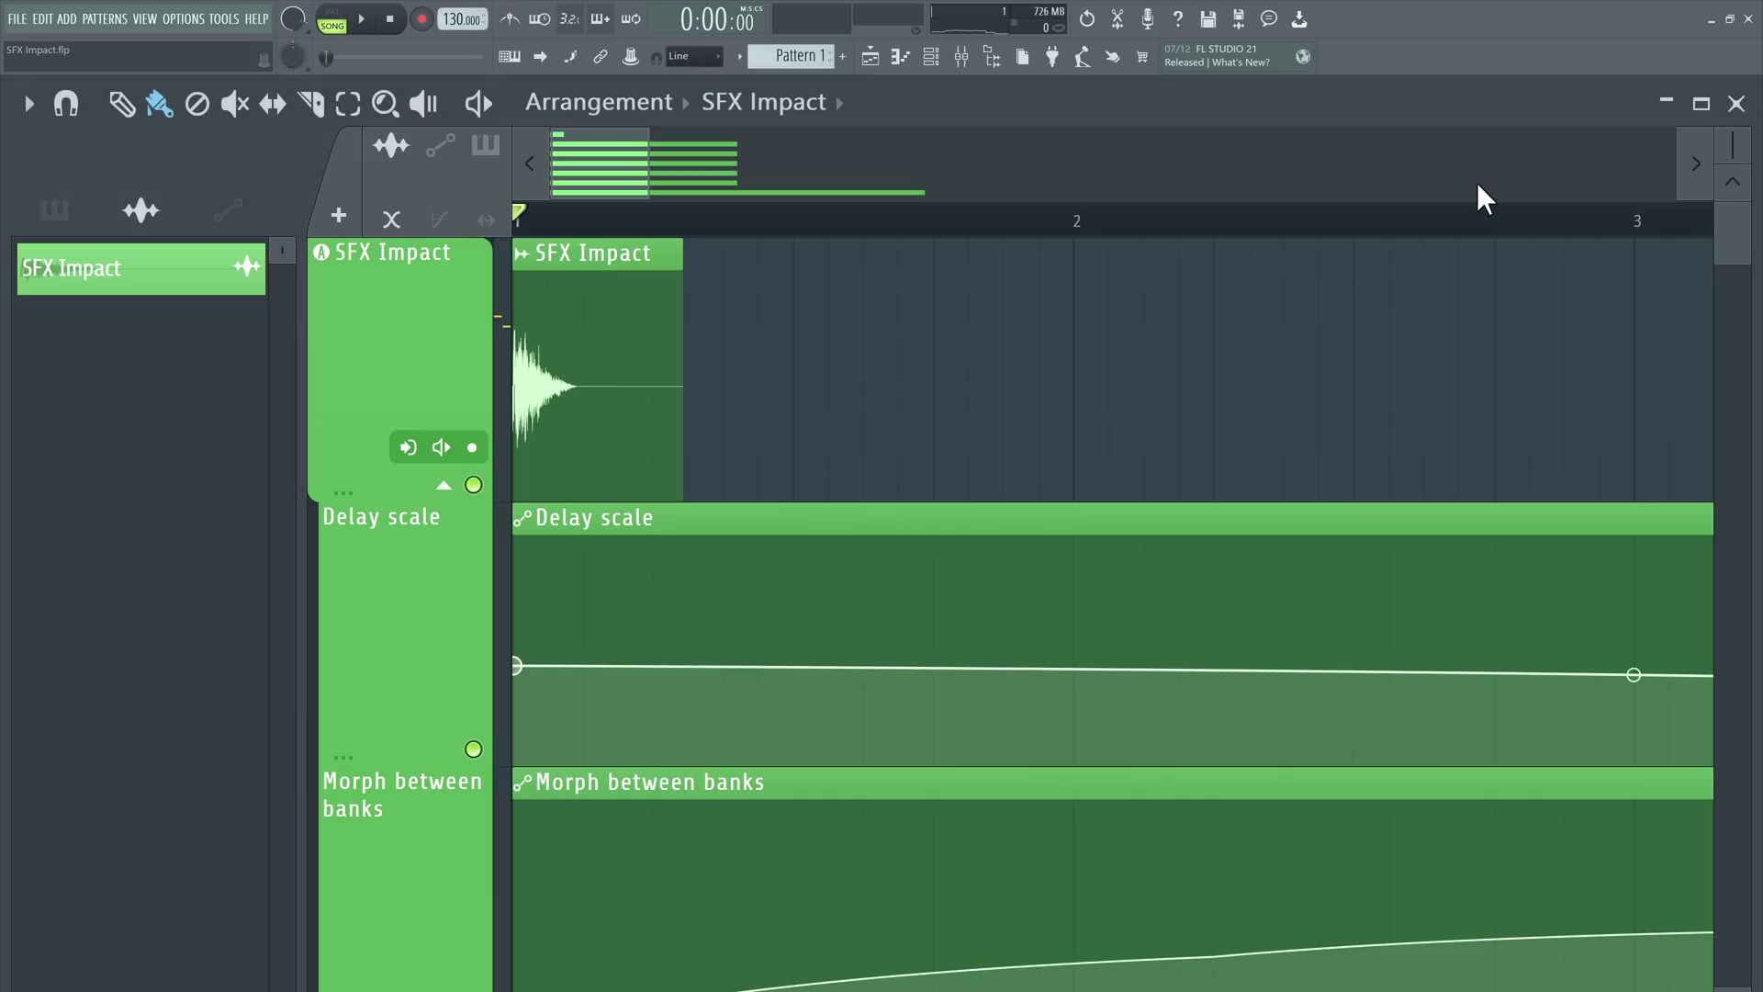
click(986, 69)
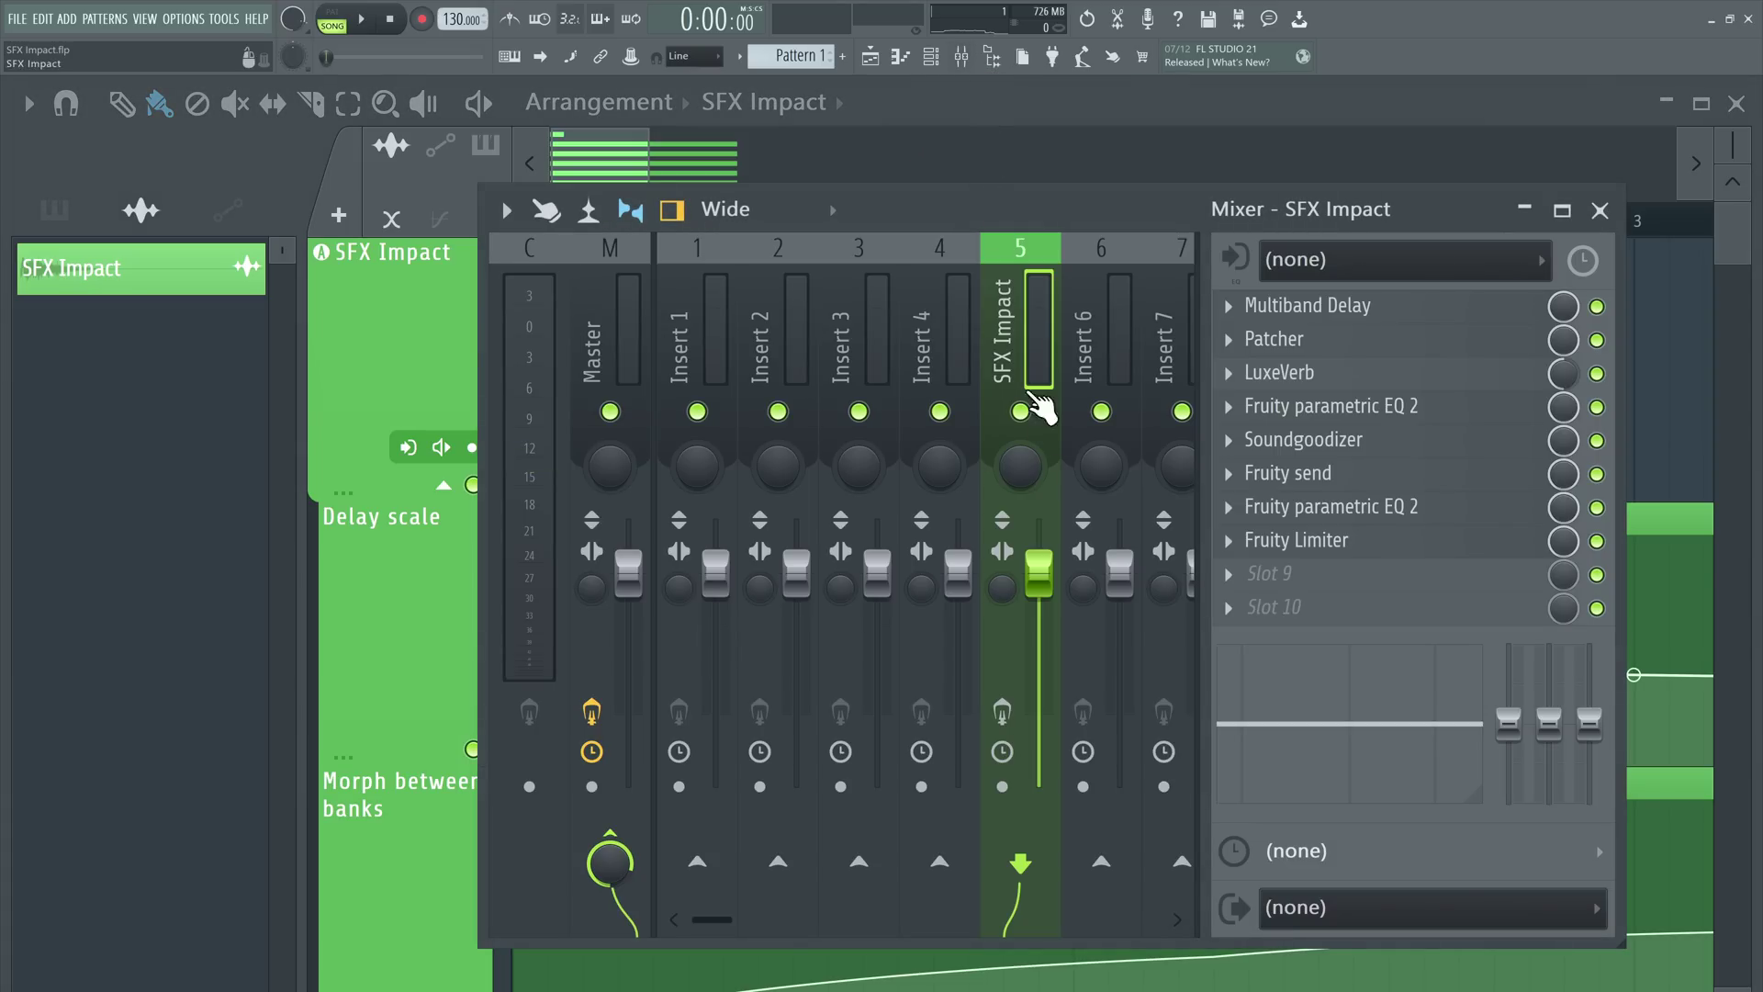
click(1307, 305)
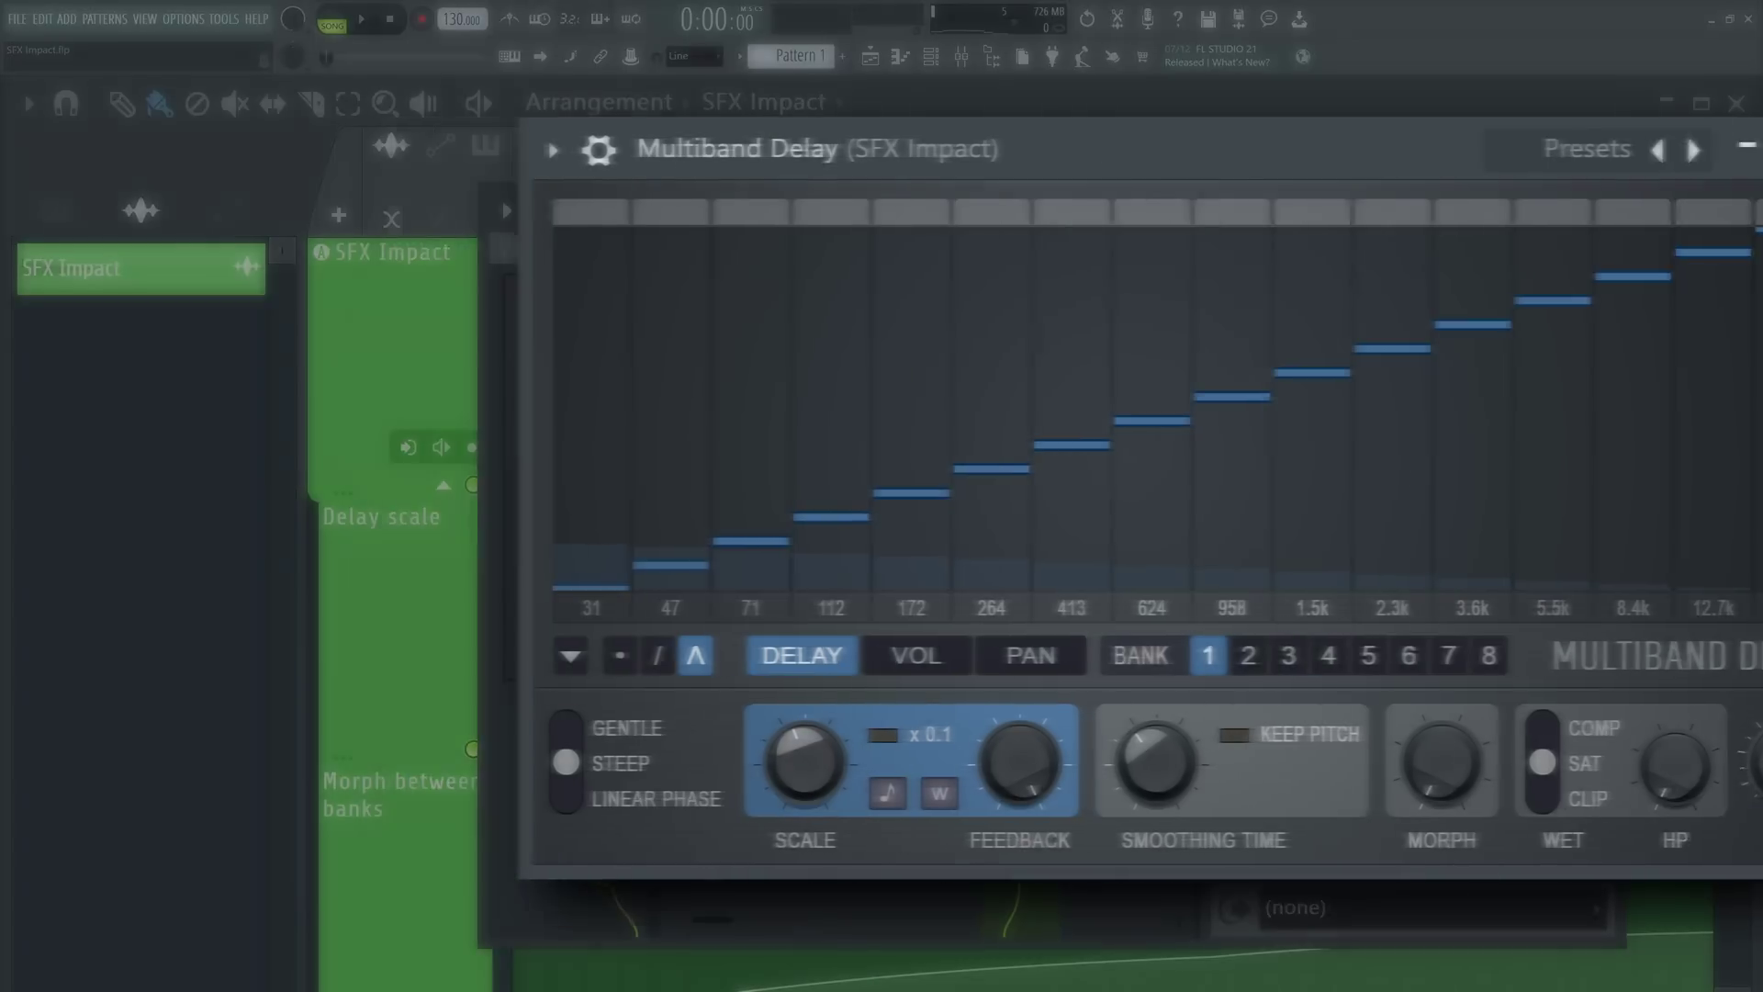
key(space)
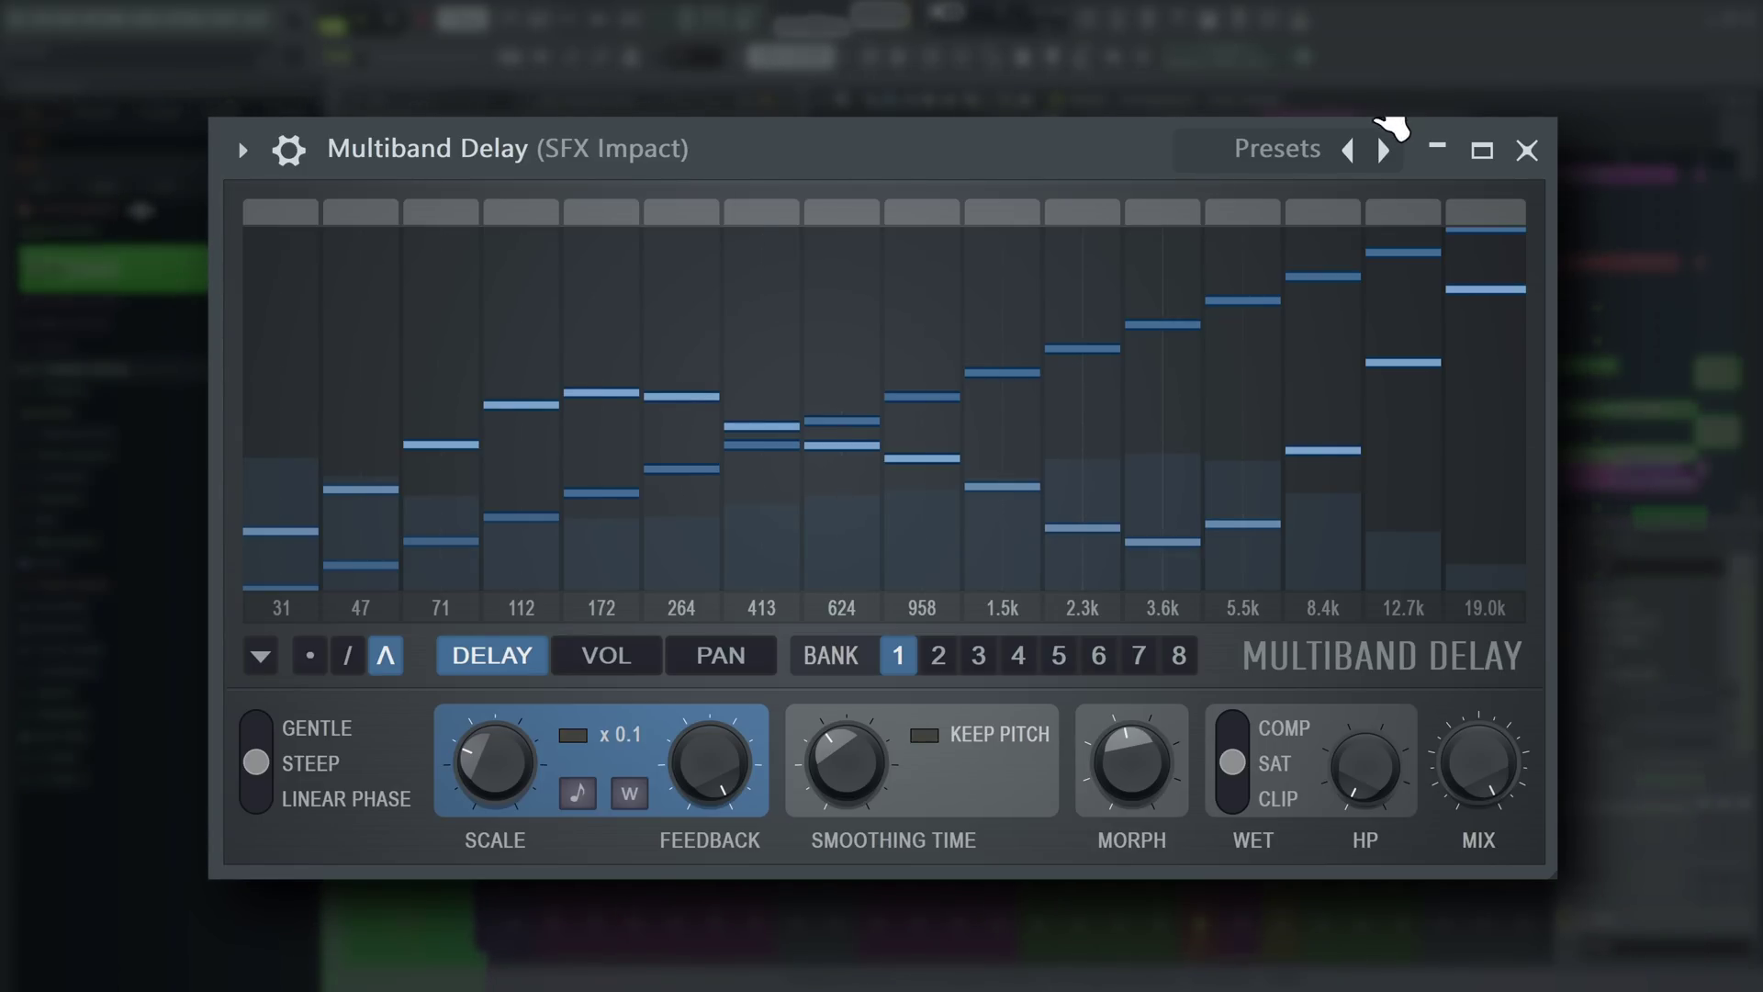
Step: Show the Multiband Delay preset list, including Default, Spectralay and Wavetablizer
click(1383, 151)
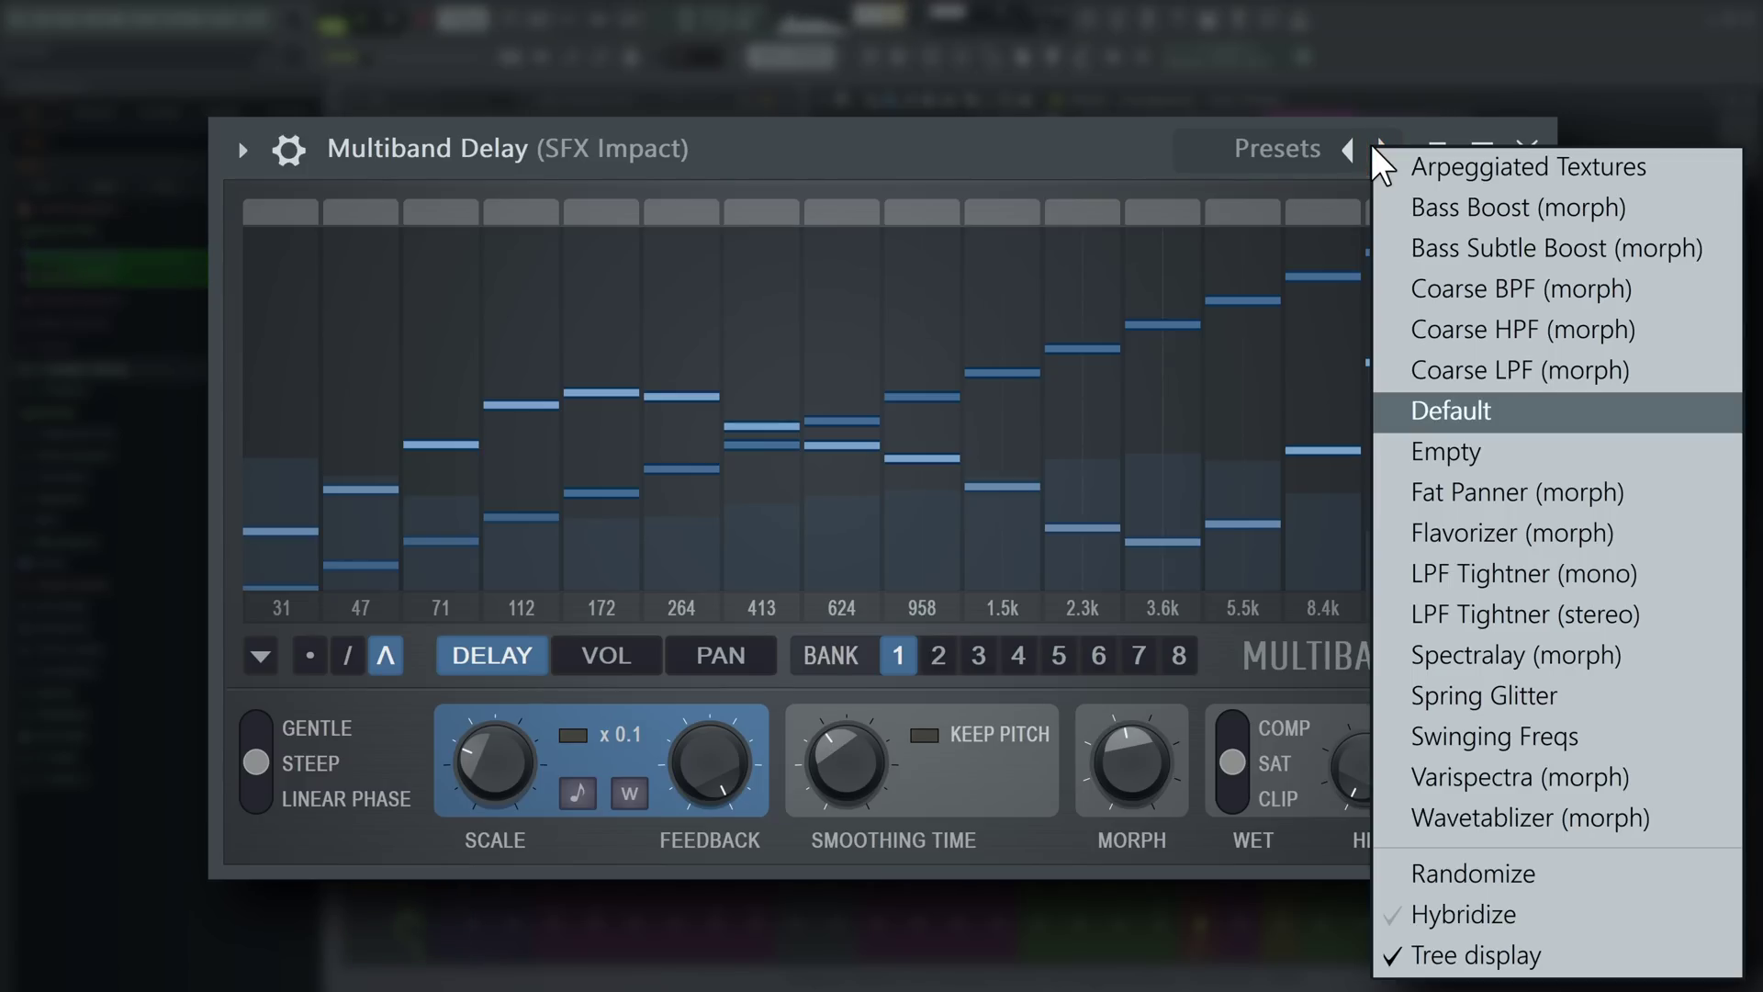